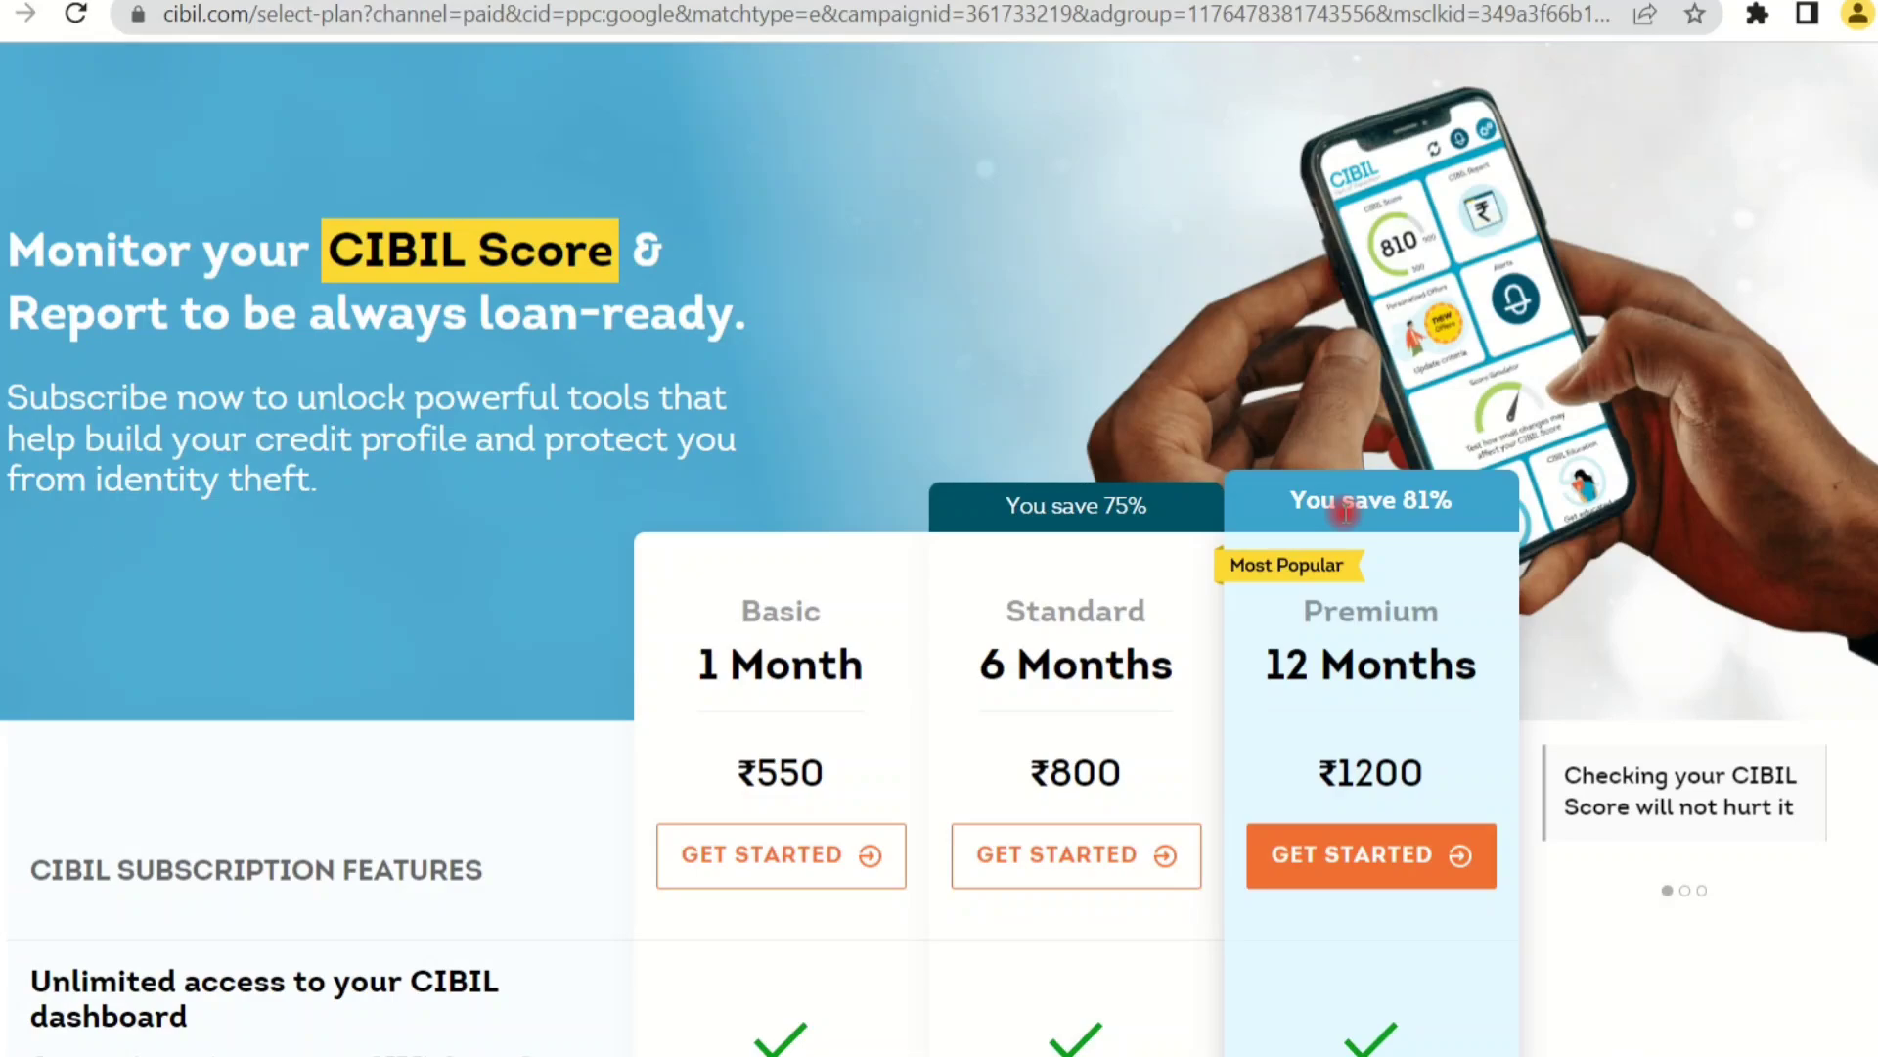
# Step: Return to the Google results for "cibil" and open the cibil.com website
pyautogui.hotkey('alt', 'Left')
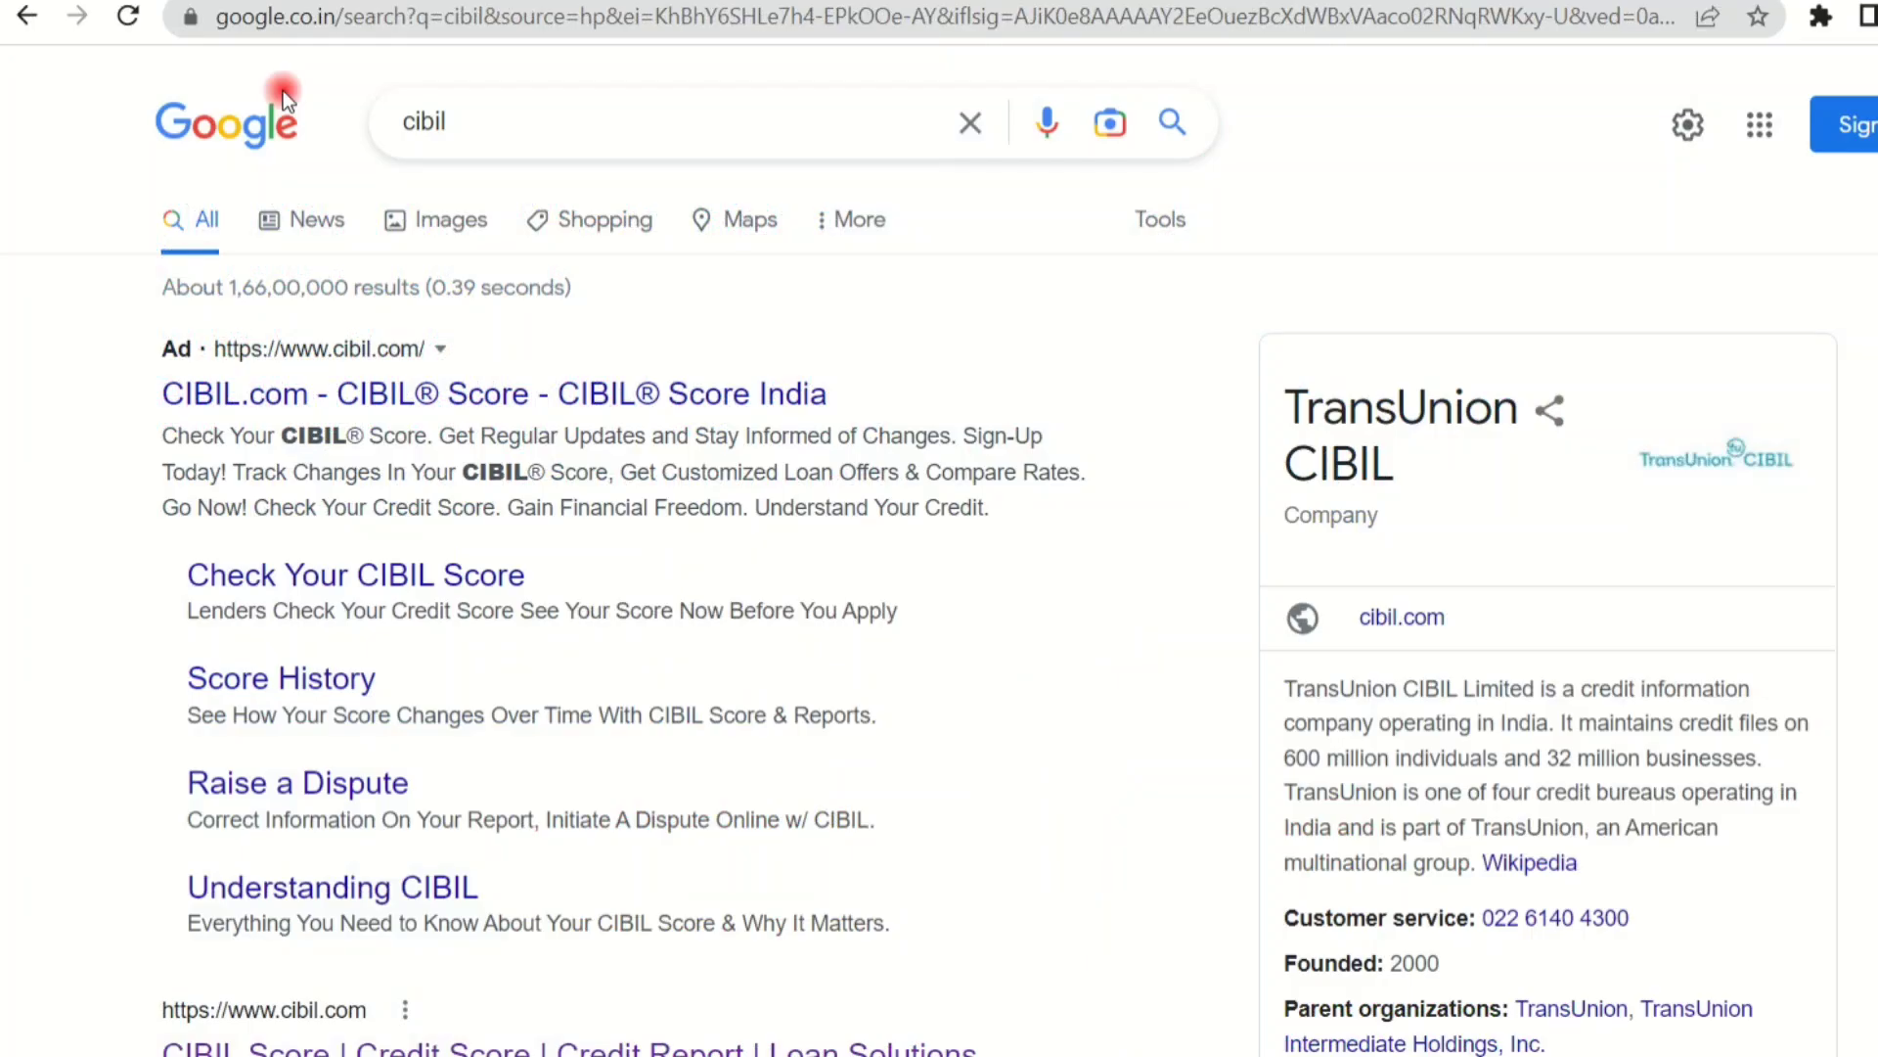
pyautogui.click(437, 334)
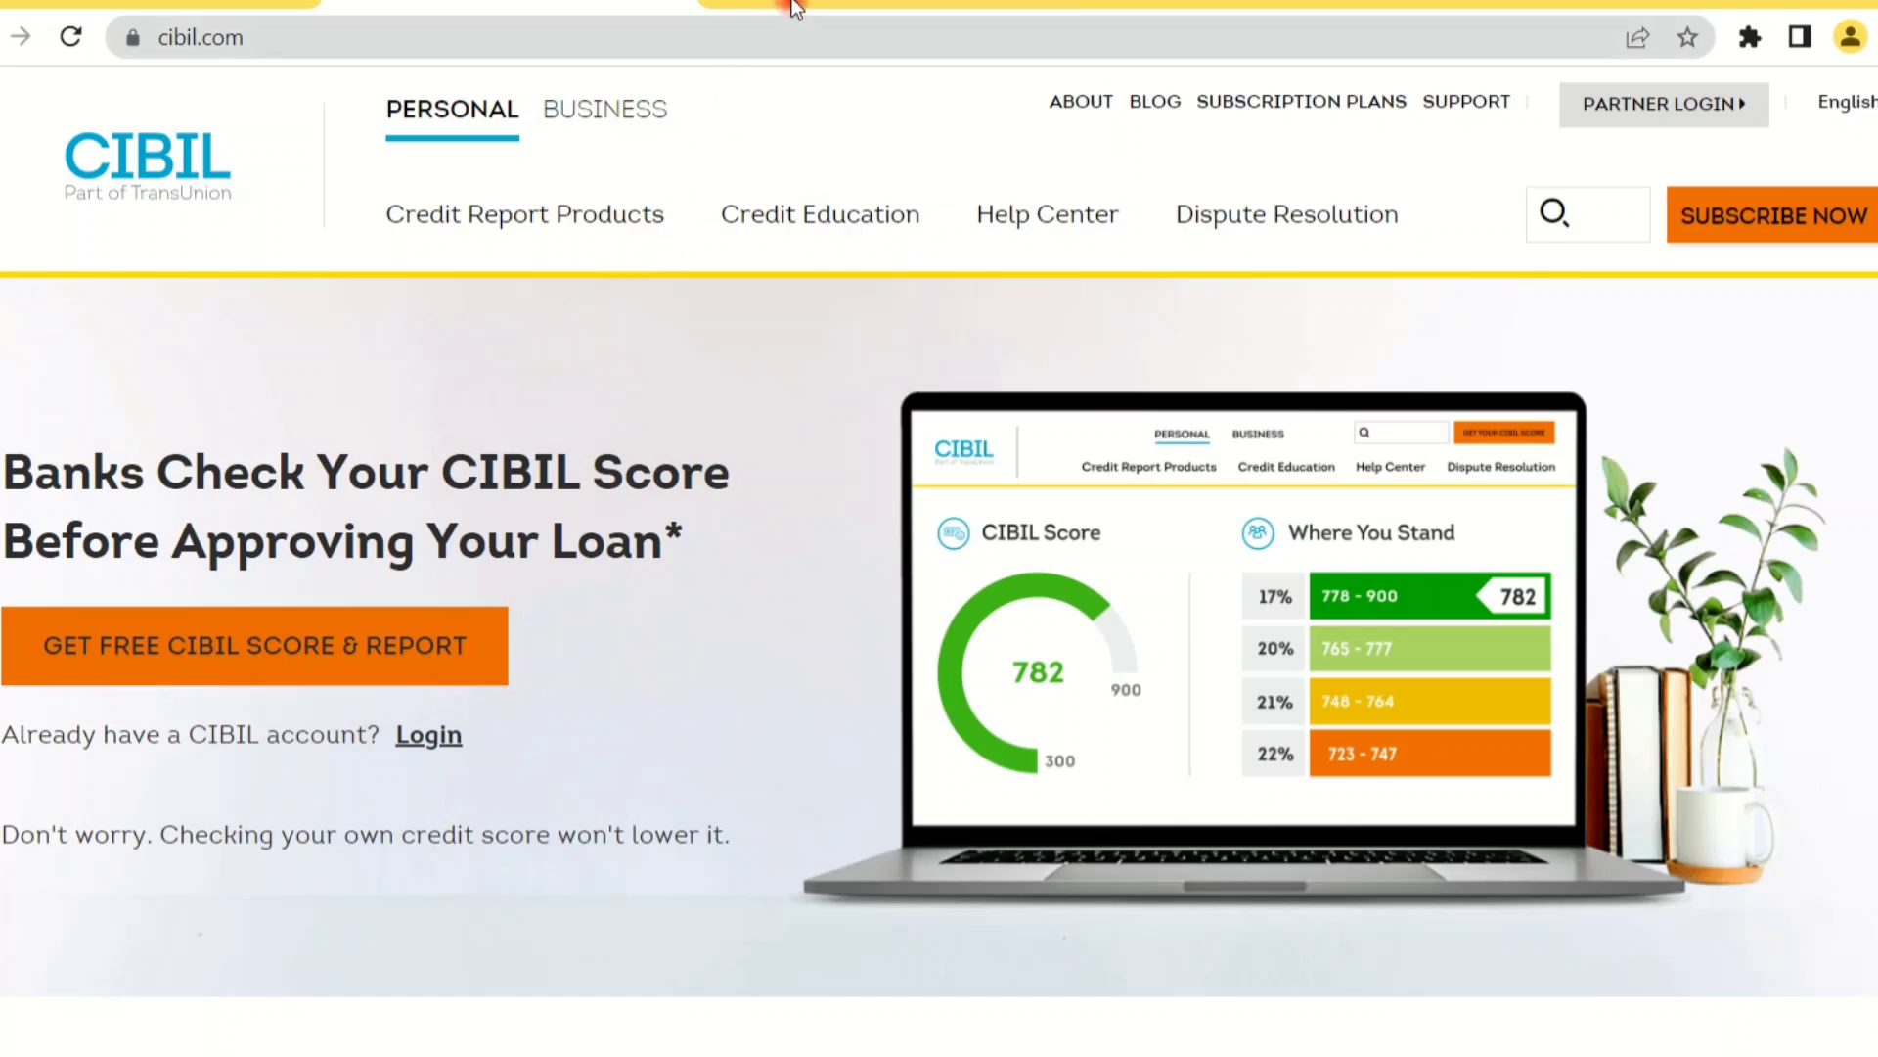
# Step: Review the Basic, Standard and Premium subscription plans, their prices and features, and the contents of a CIBIL report
pyautogui.scroll(-3, 898, 425)
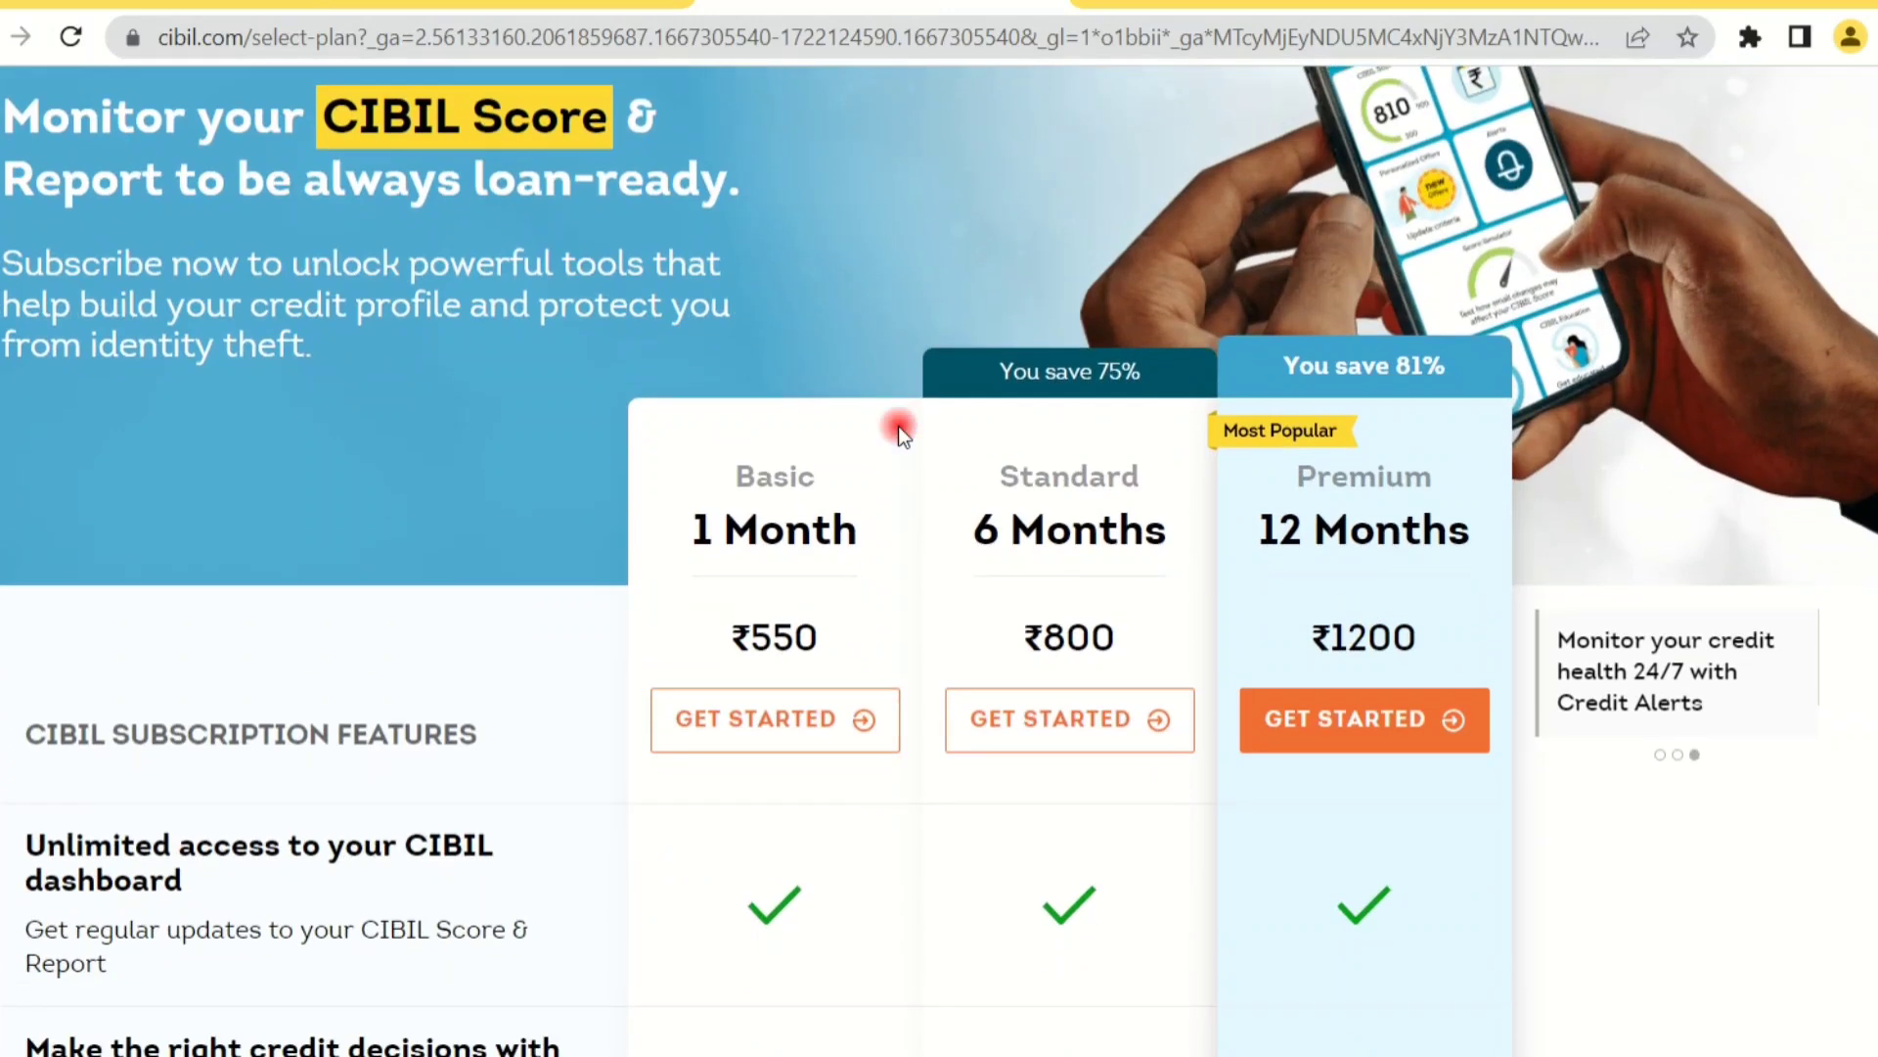
pyautogui.scroll(-2, 767, 539)
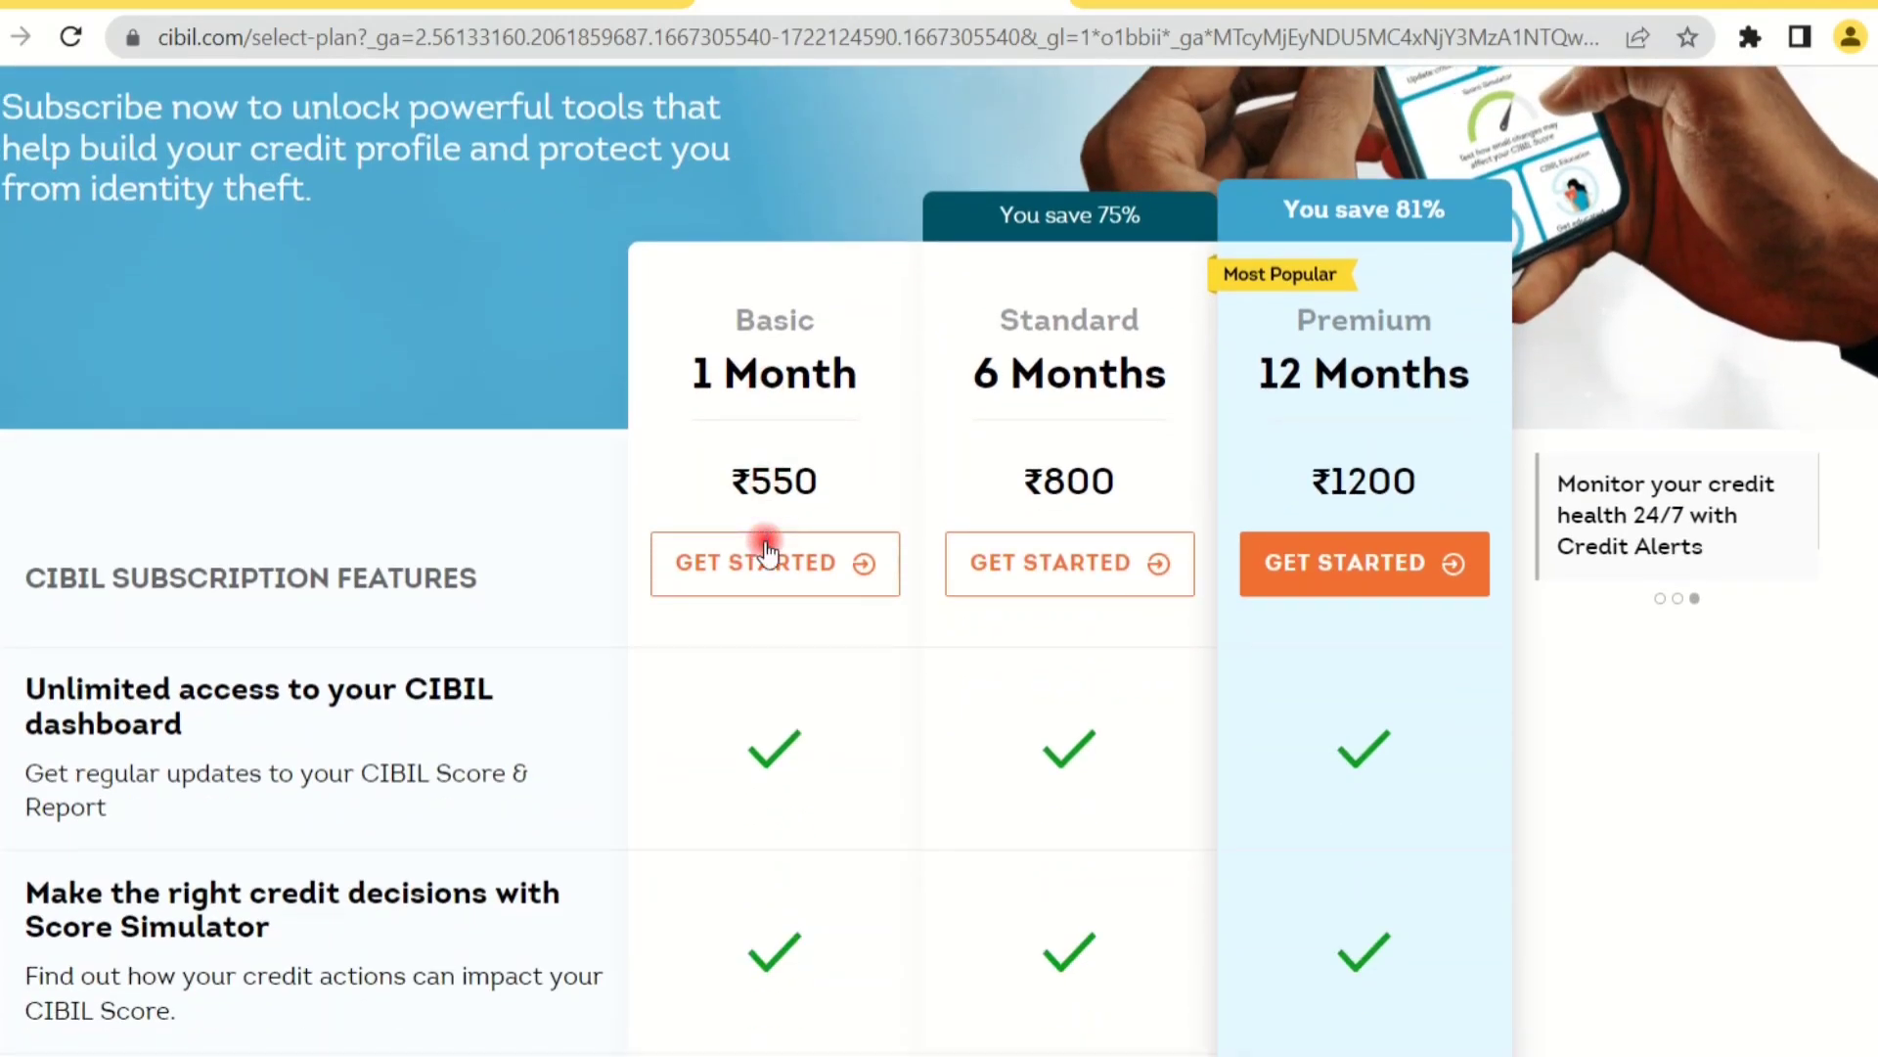
pyautogui.scroll(-2, 767, 553)
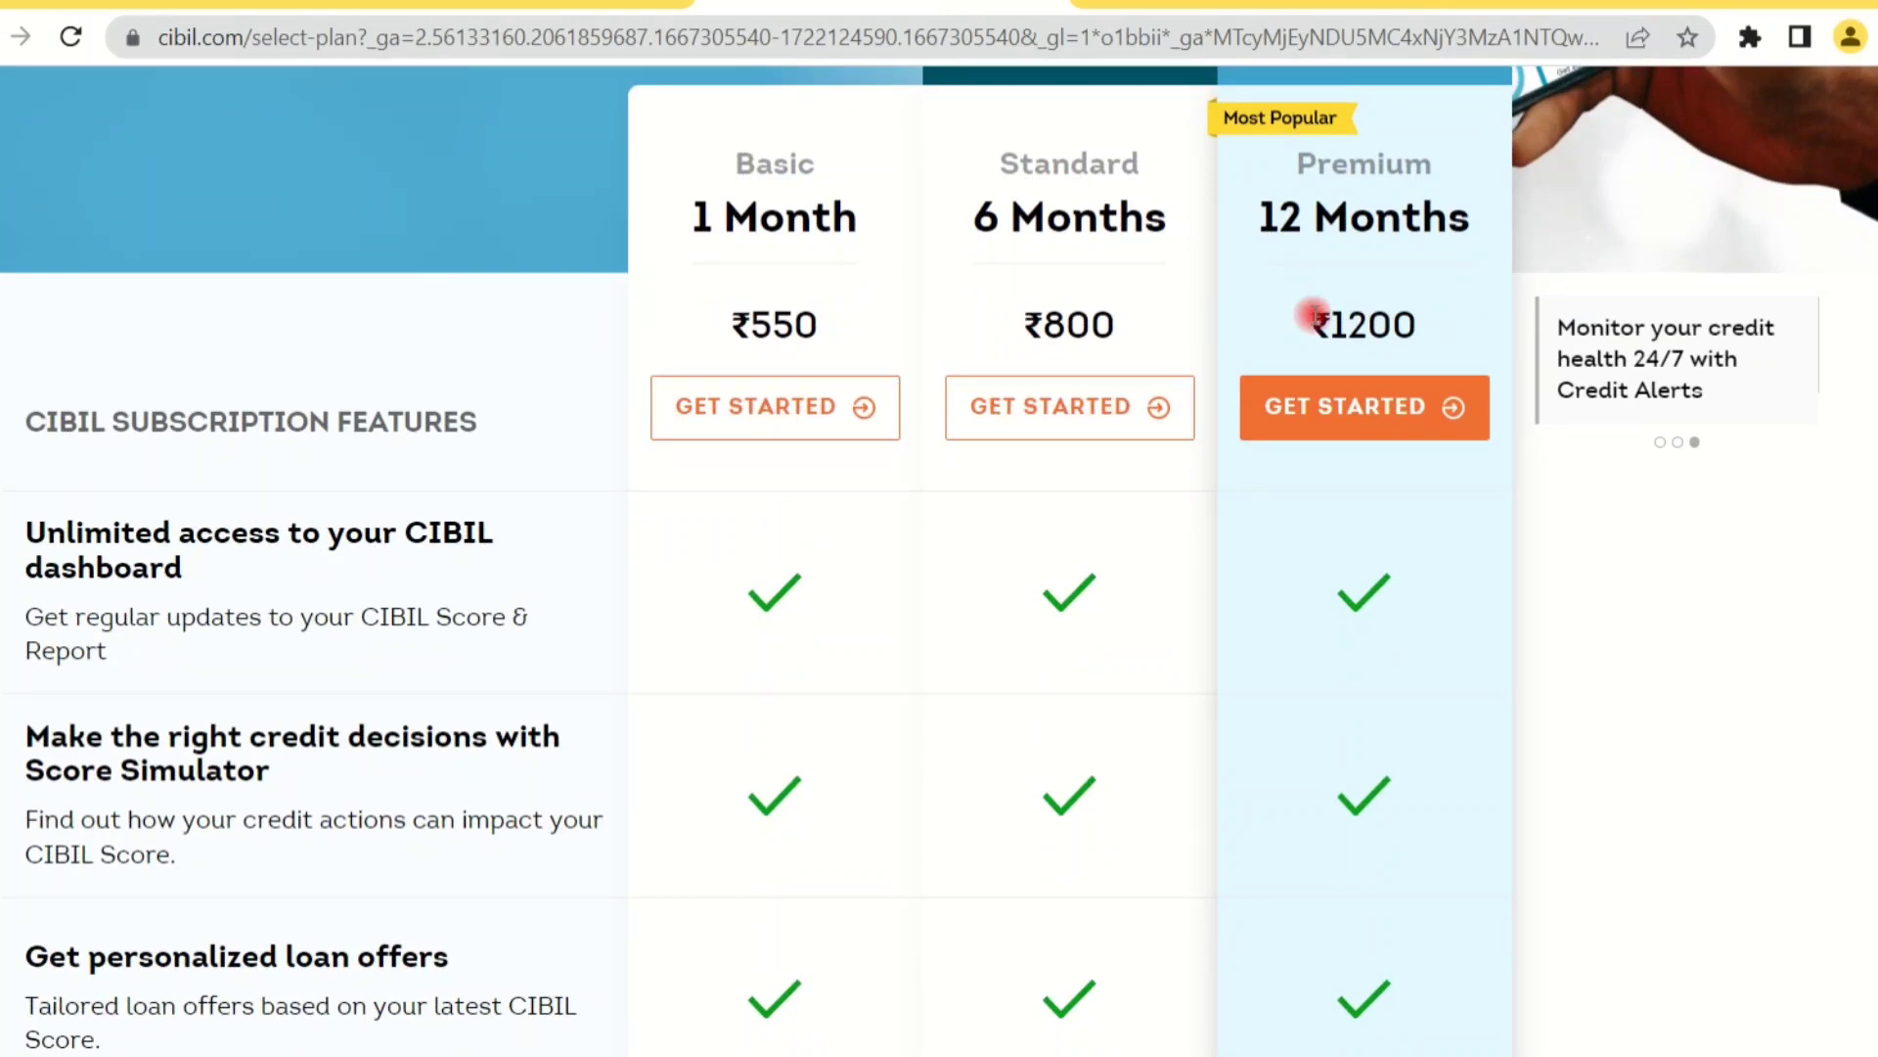
pyautogui.scroll(-10, 1313, 315)
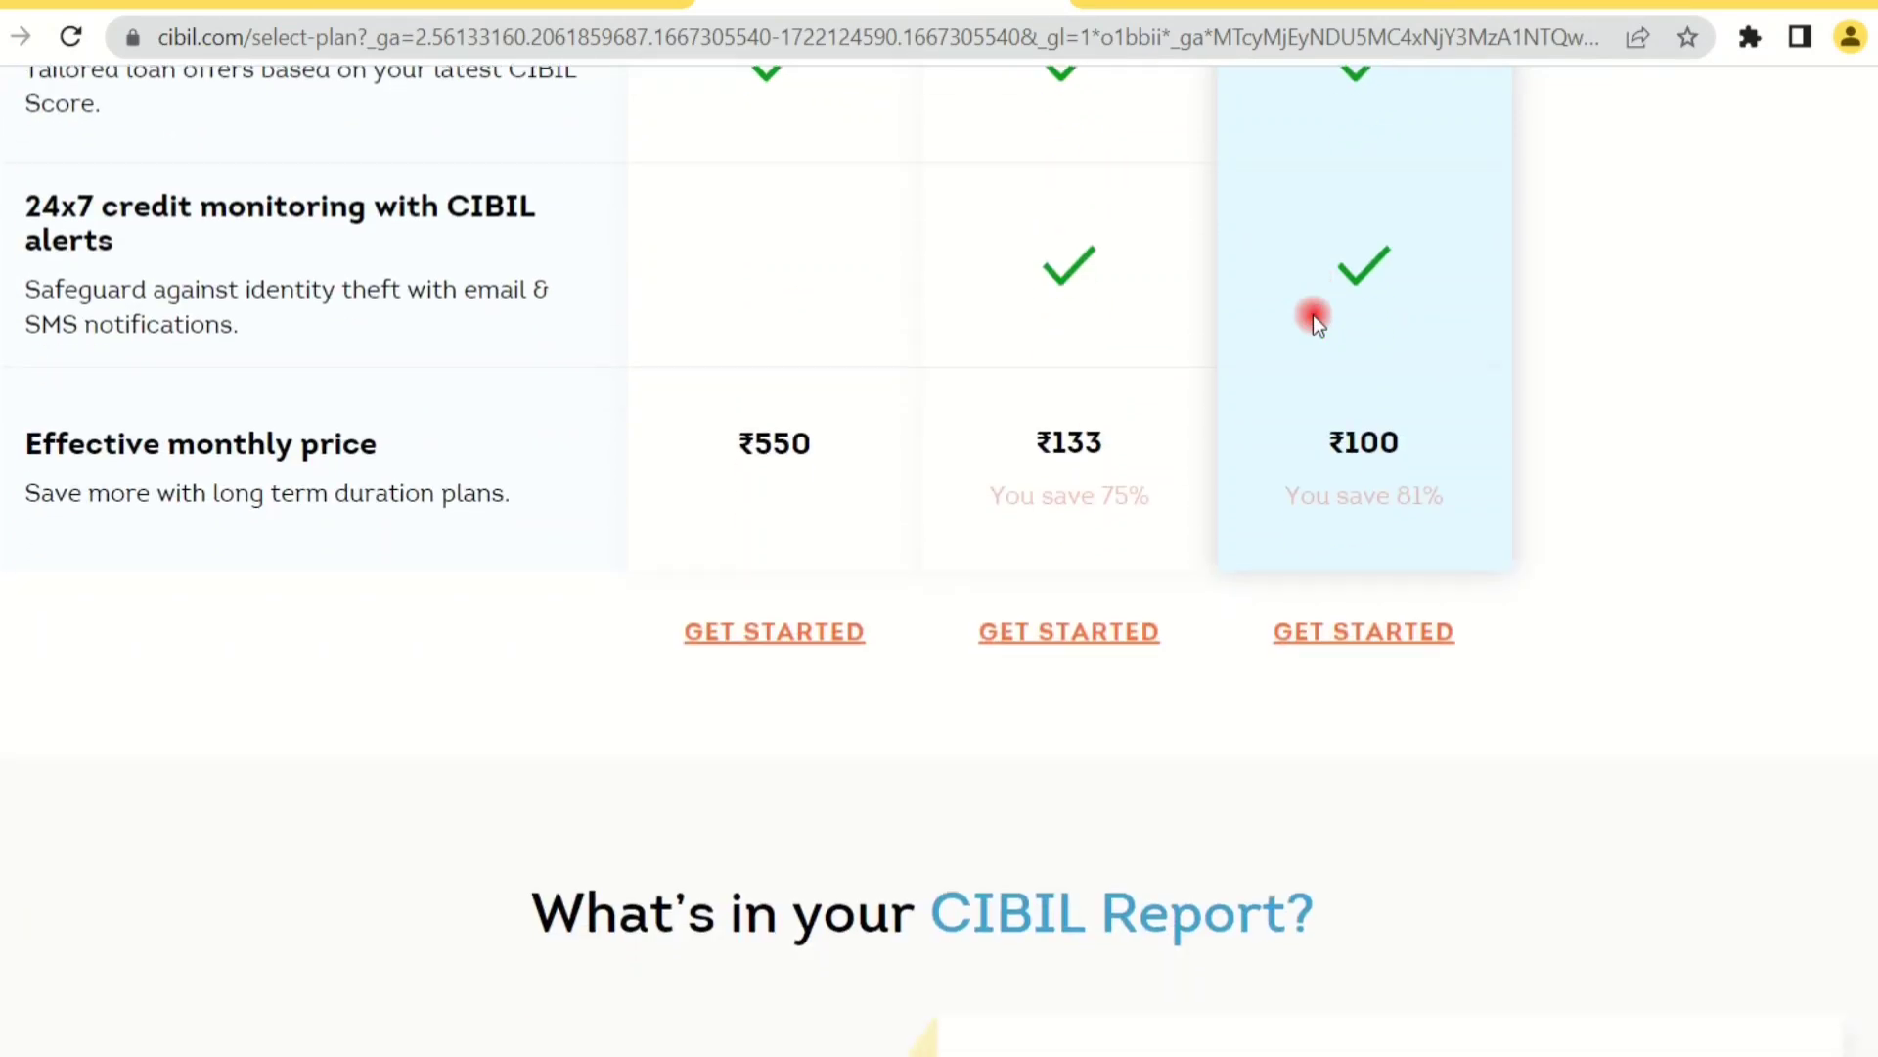
pyautogui.scroll(-10, 1313, 314)
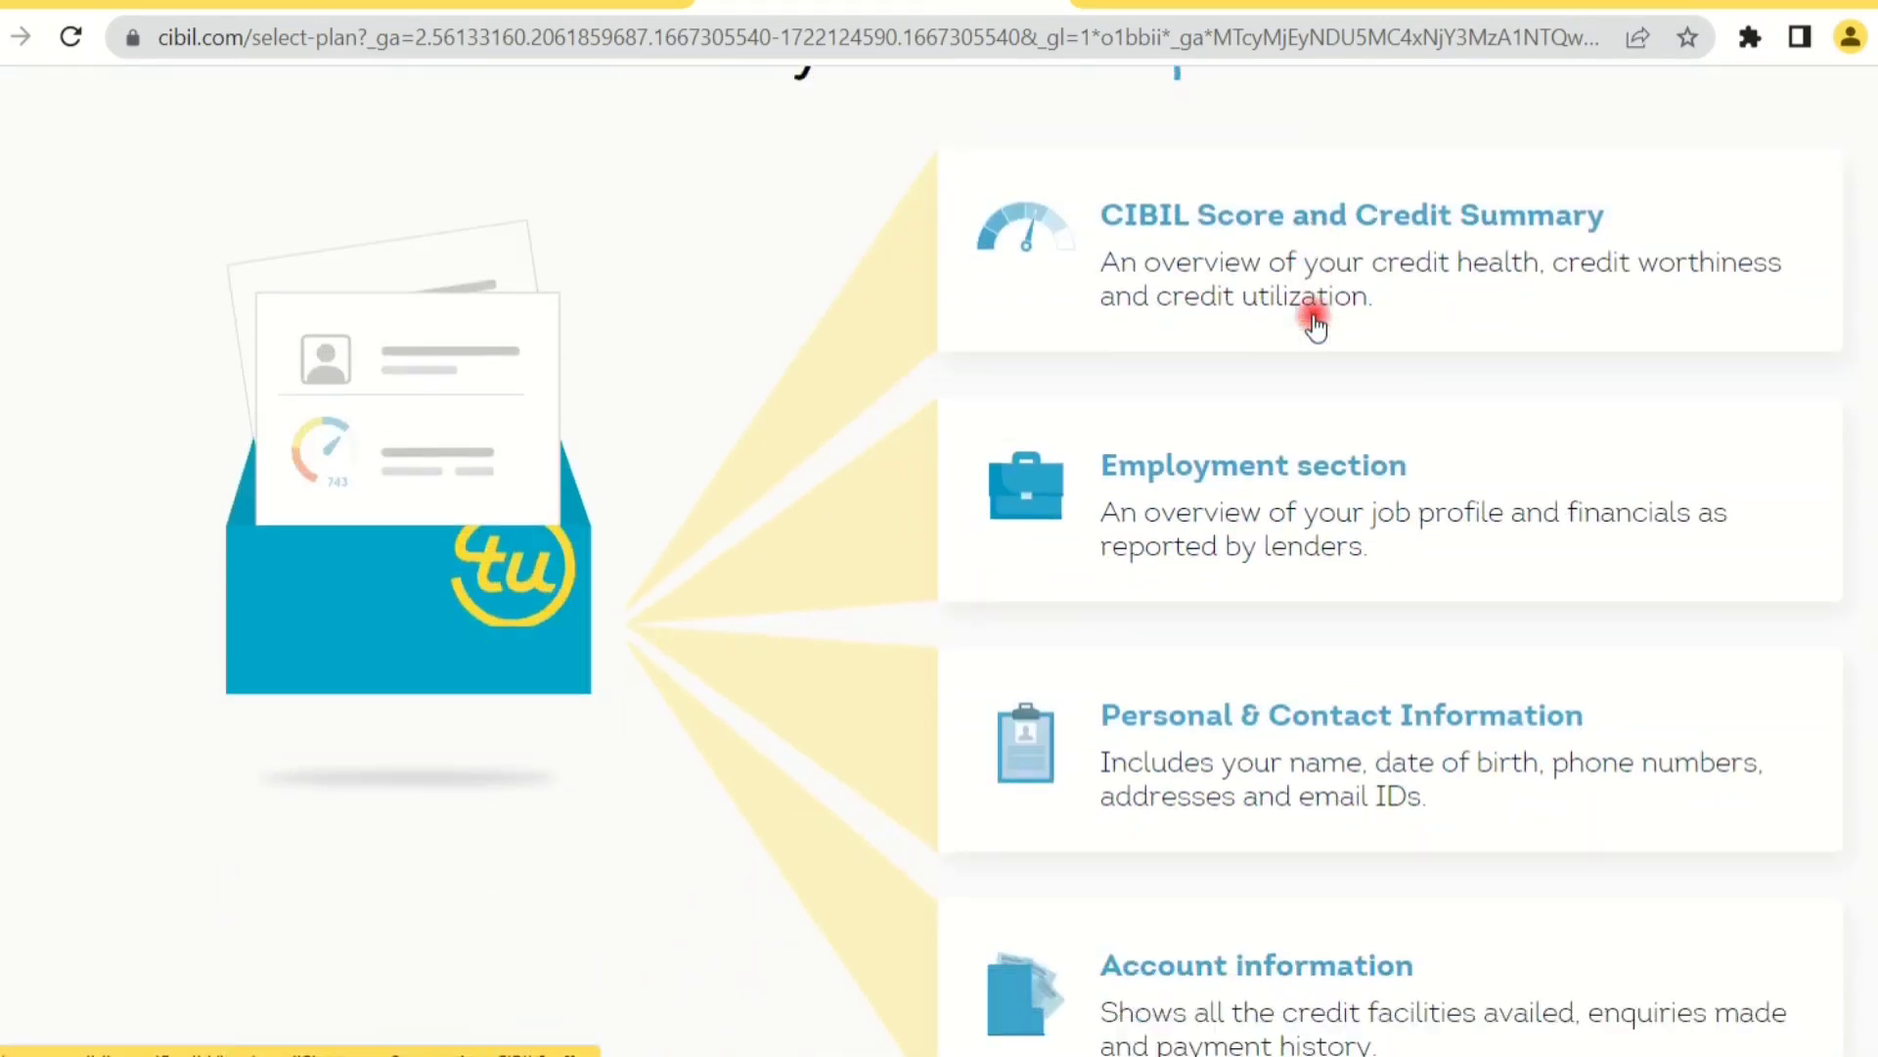
pyautogui.scroll(15, 1315, 308)
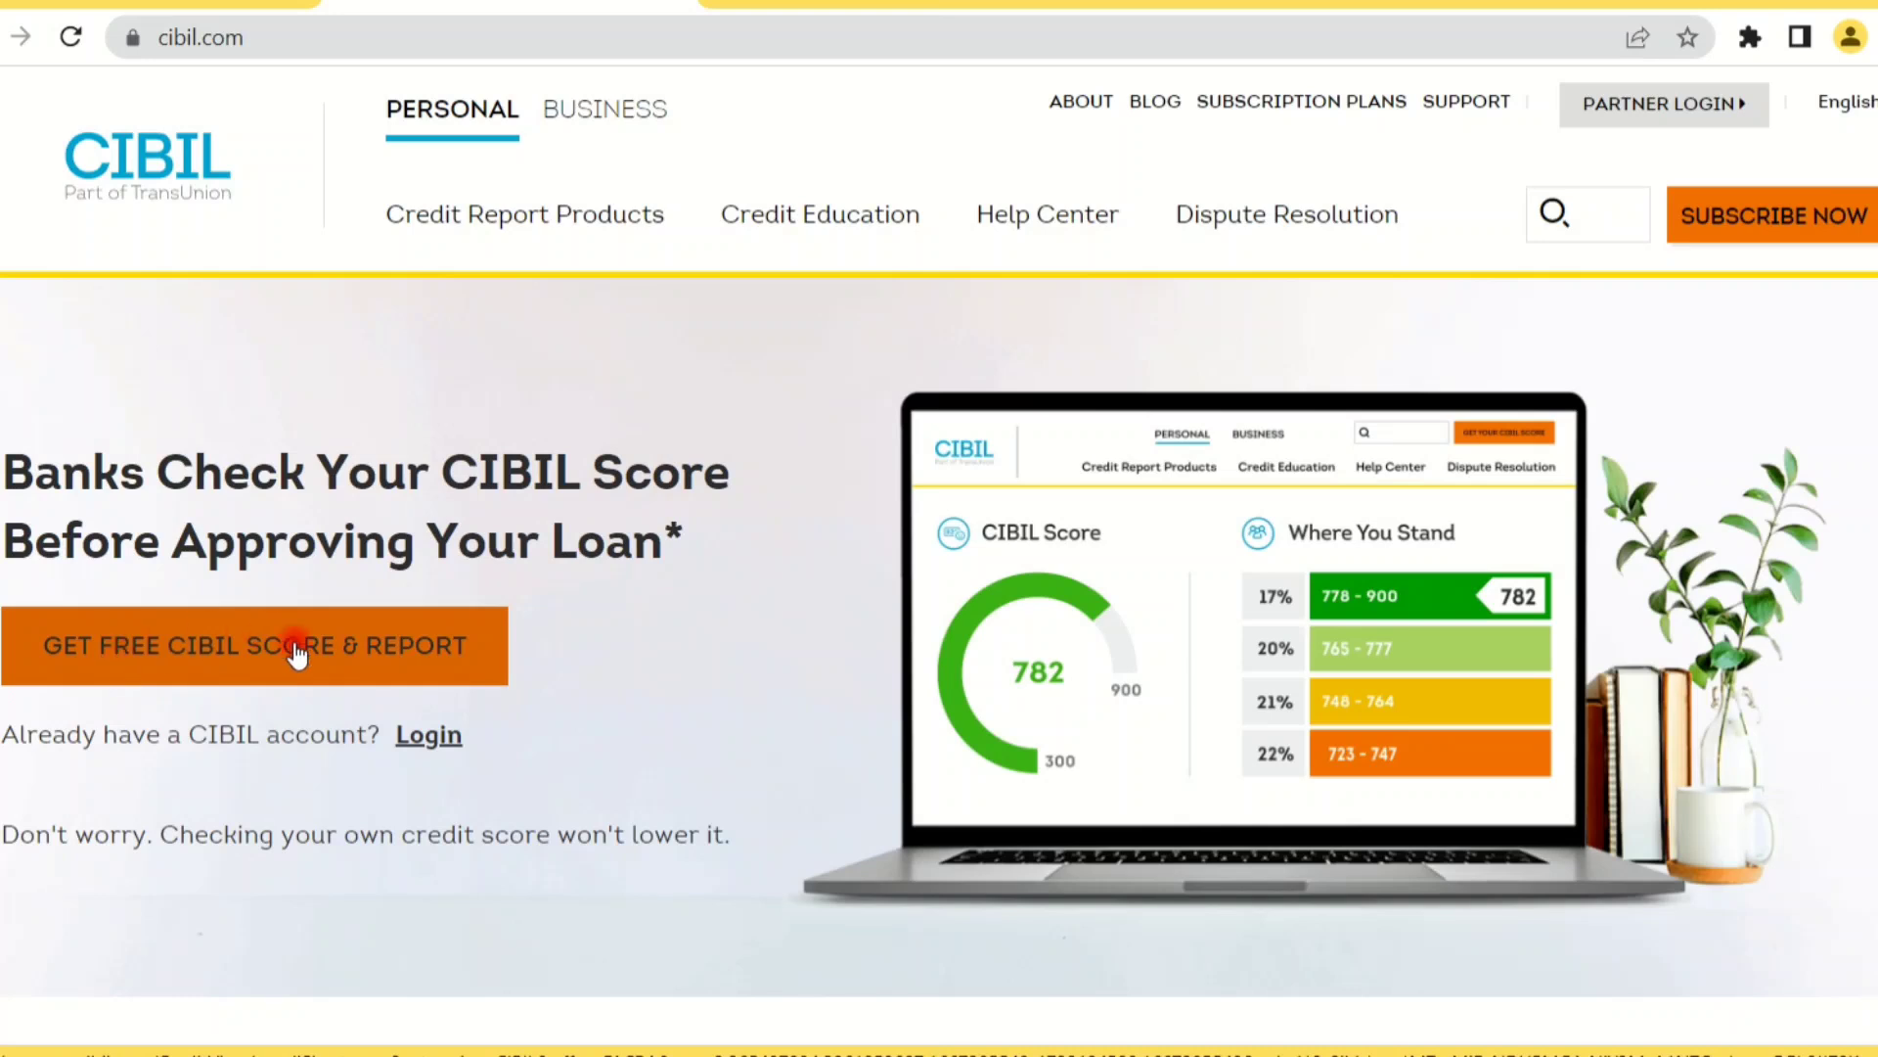
# Step: Check the page behind the homepage's free CIBIL score and report offer and return to the homepage
pyautogui.scroll(-2, 333, 587)
pyautogui.click(305, 486)
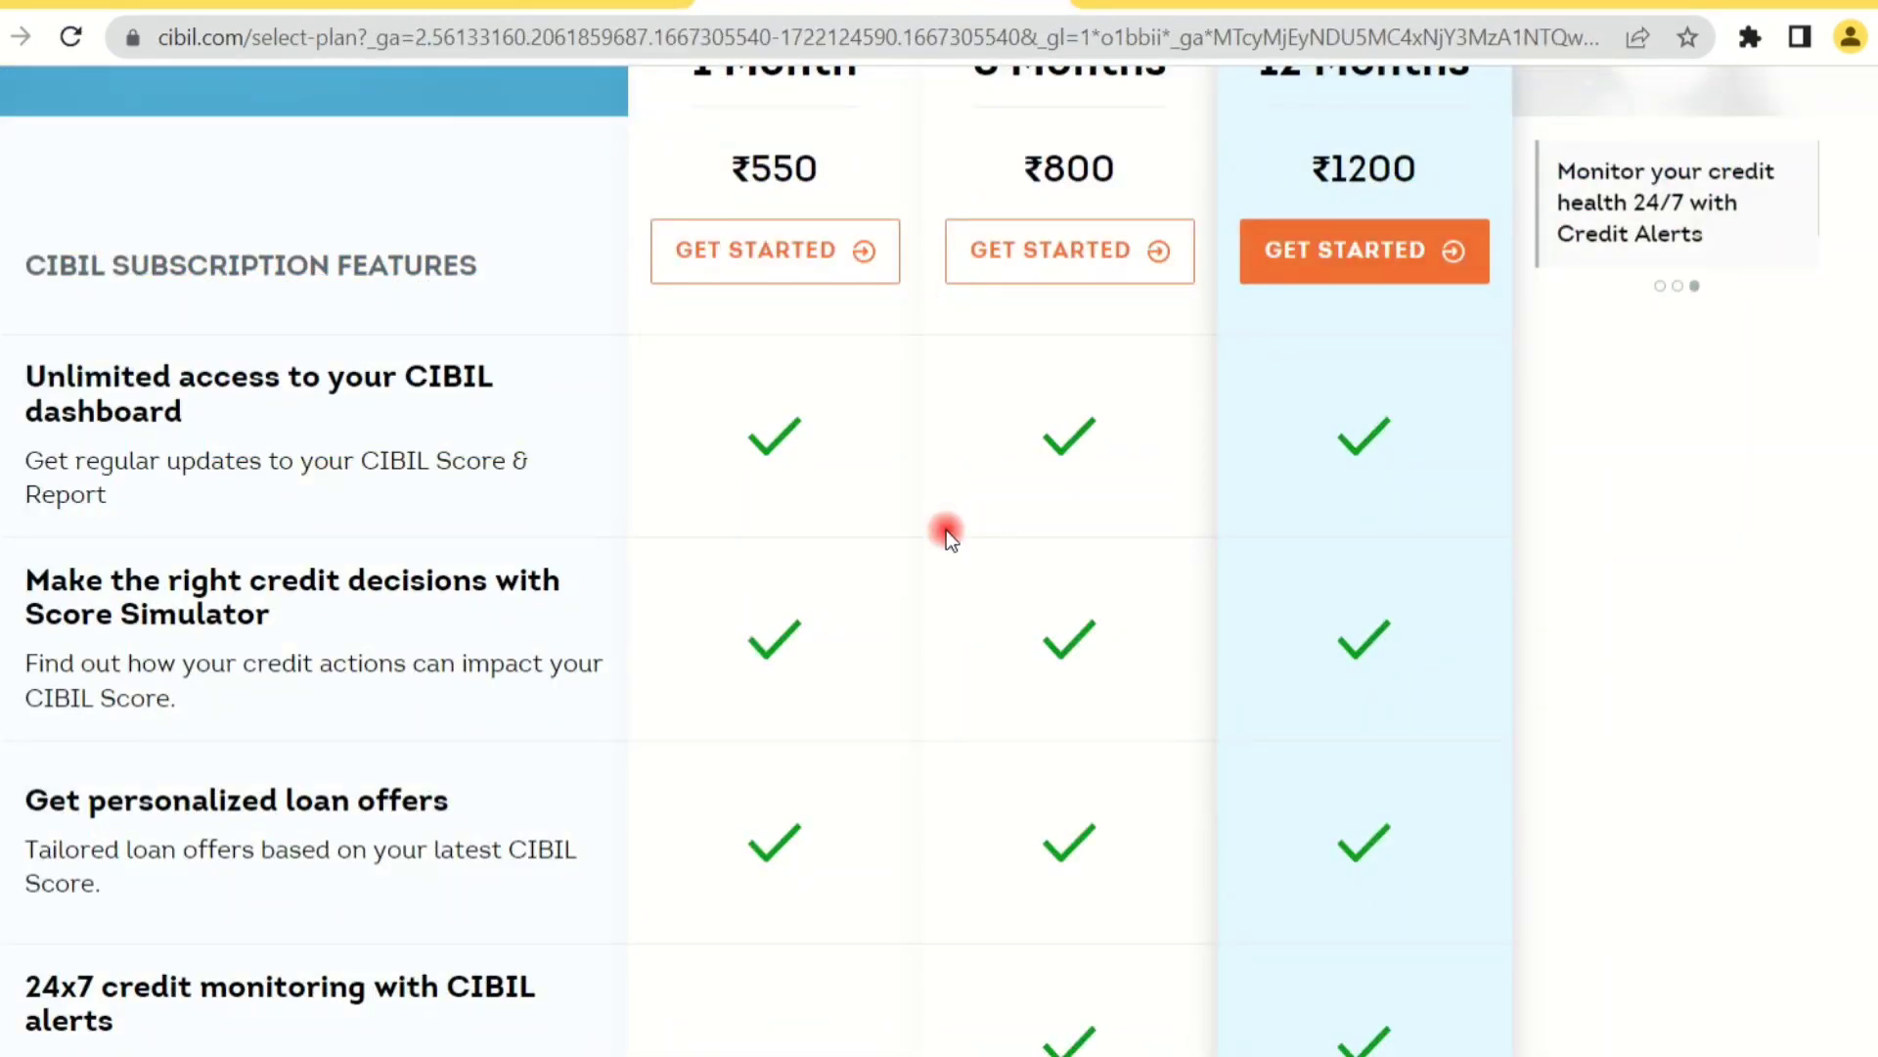
pyautogui.scroll(-4, 947, 530)
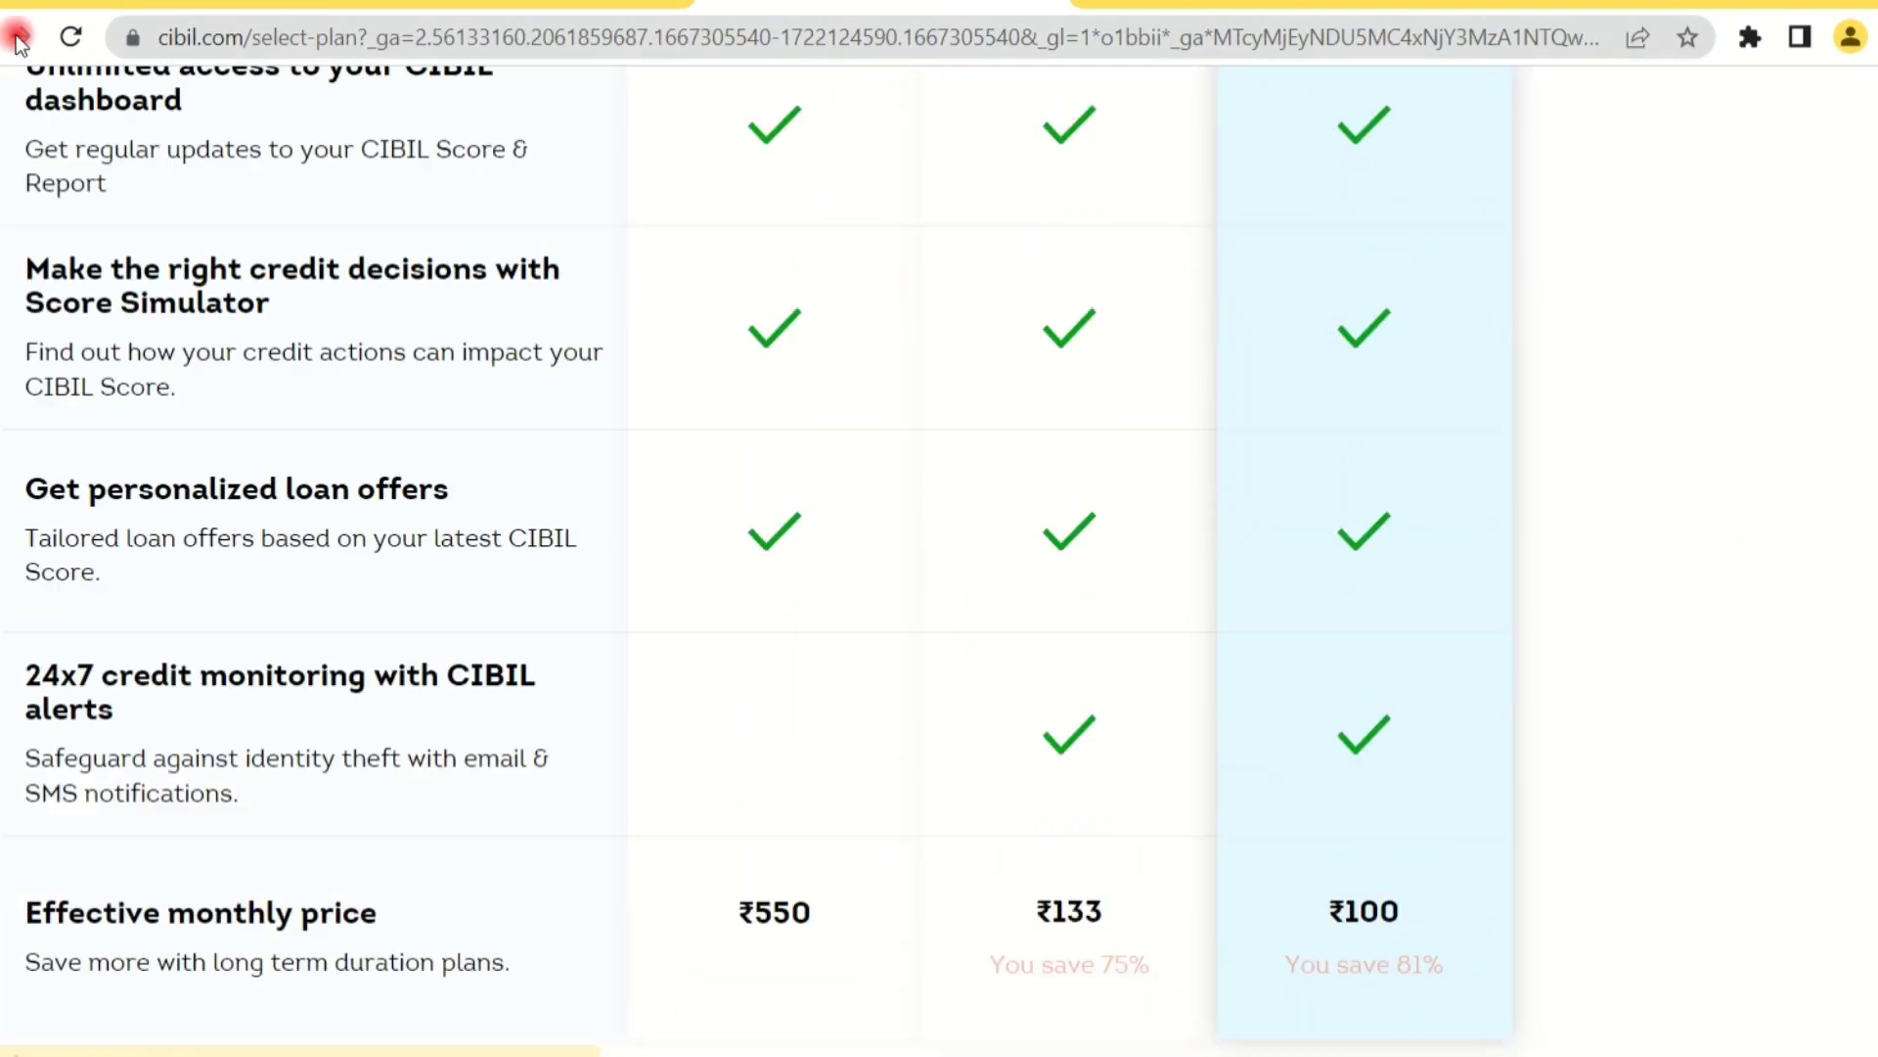
pyautogui.click(17, 36)
pyautogui.hotkey('alt', 'Left')
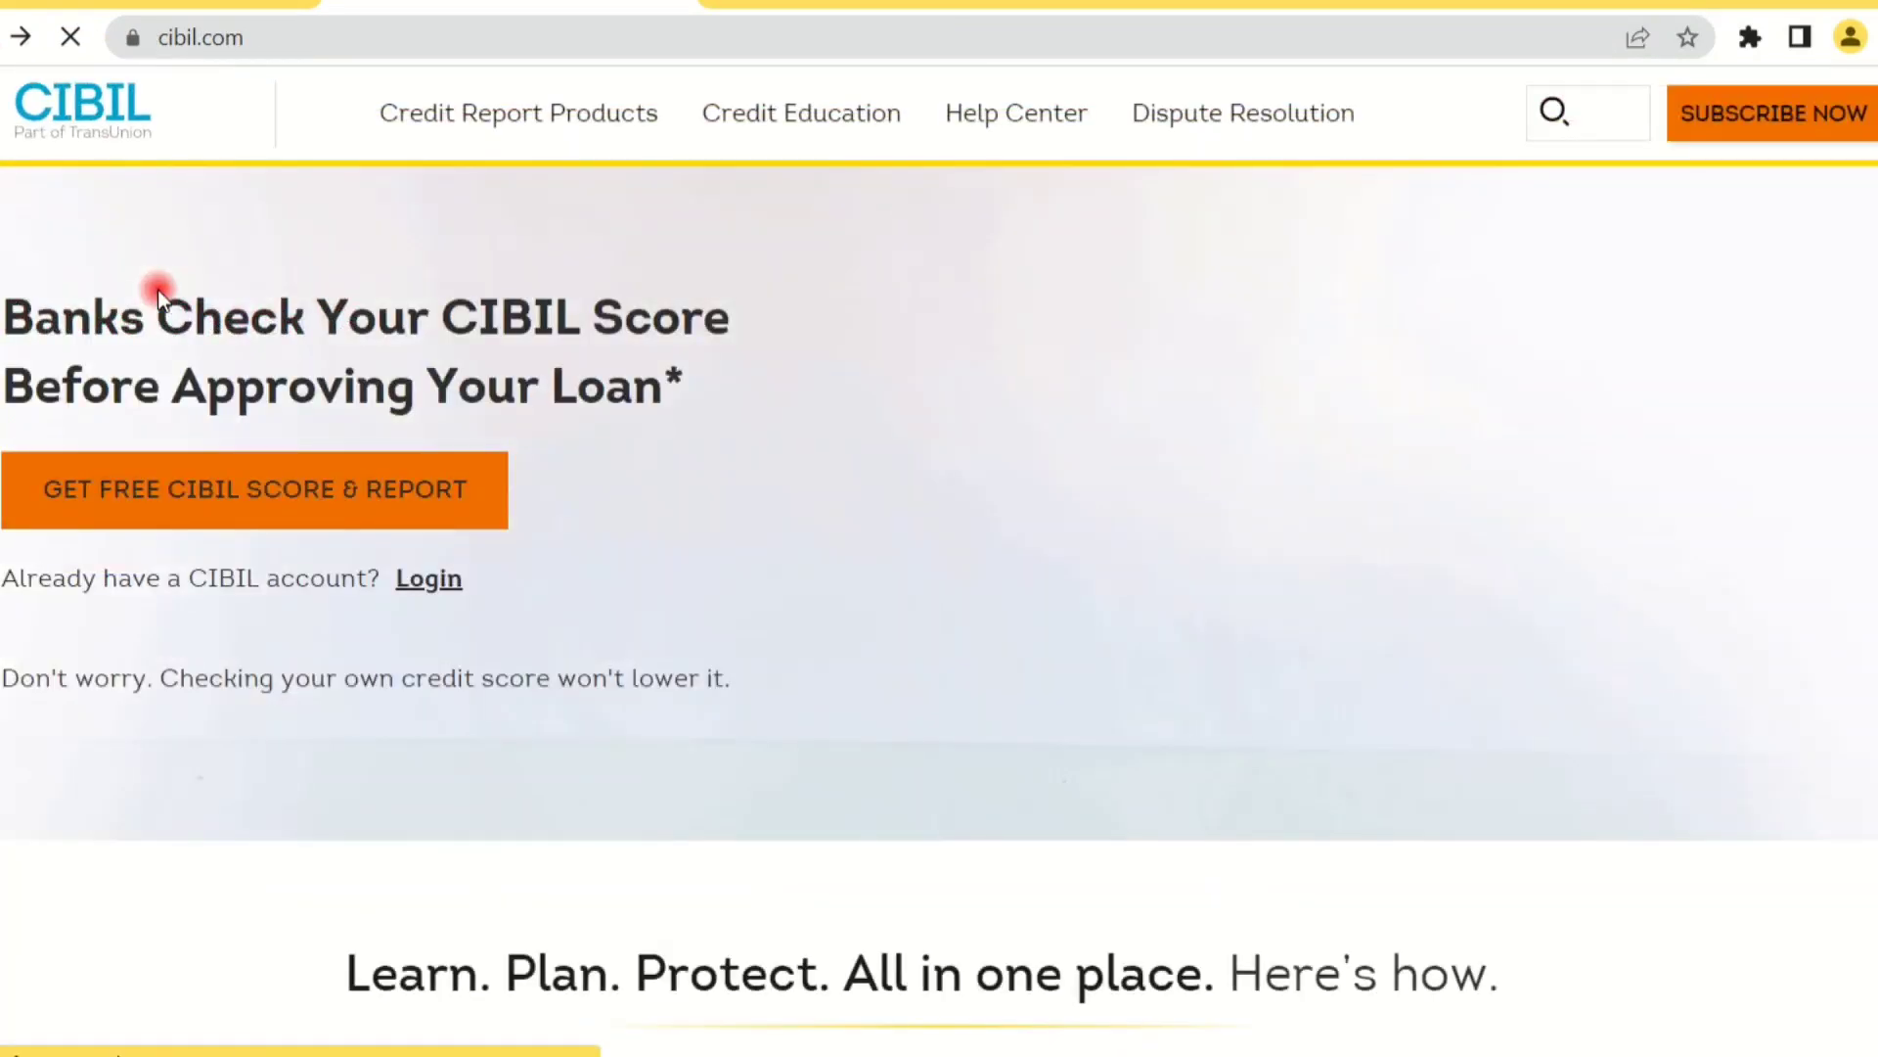
# Step: Find the Self Service section on the homepage and open the enrolment form for the Free Annual CIBIL Score & Report
pyautogui.scroll(-8, 637, 578)
pyautogui.scroll(-20, 637, 577)
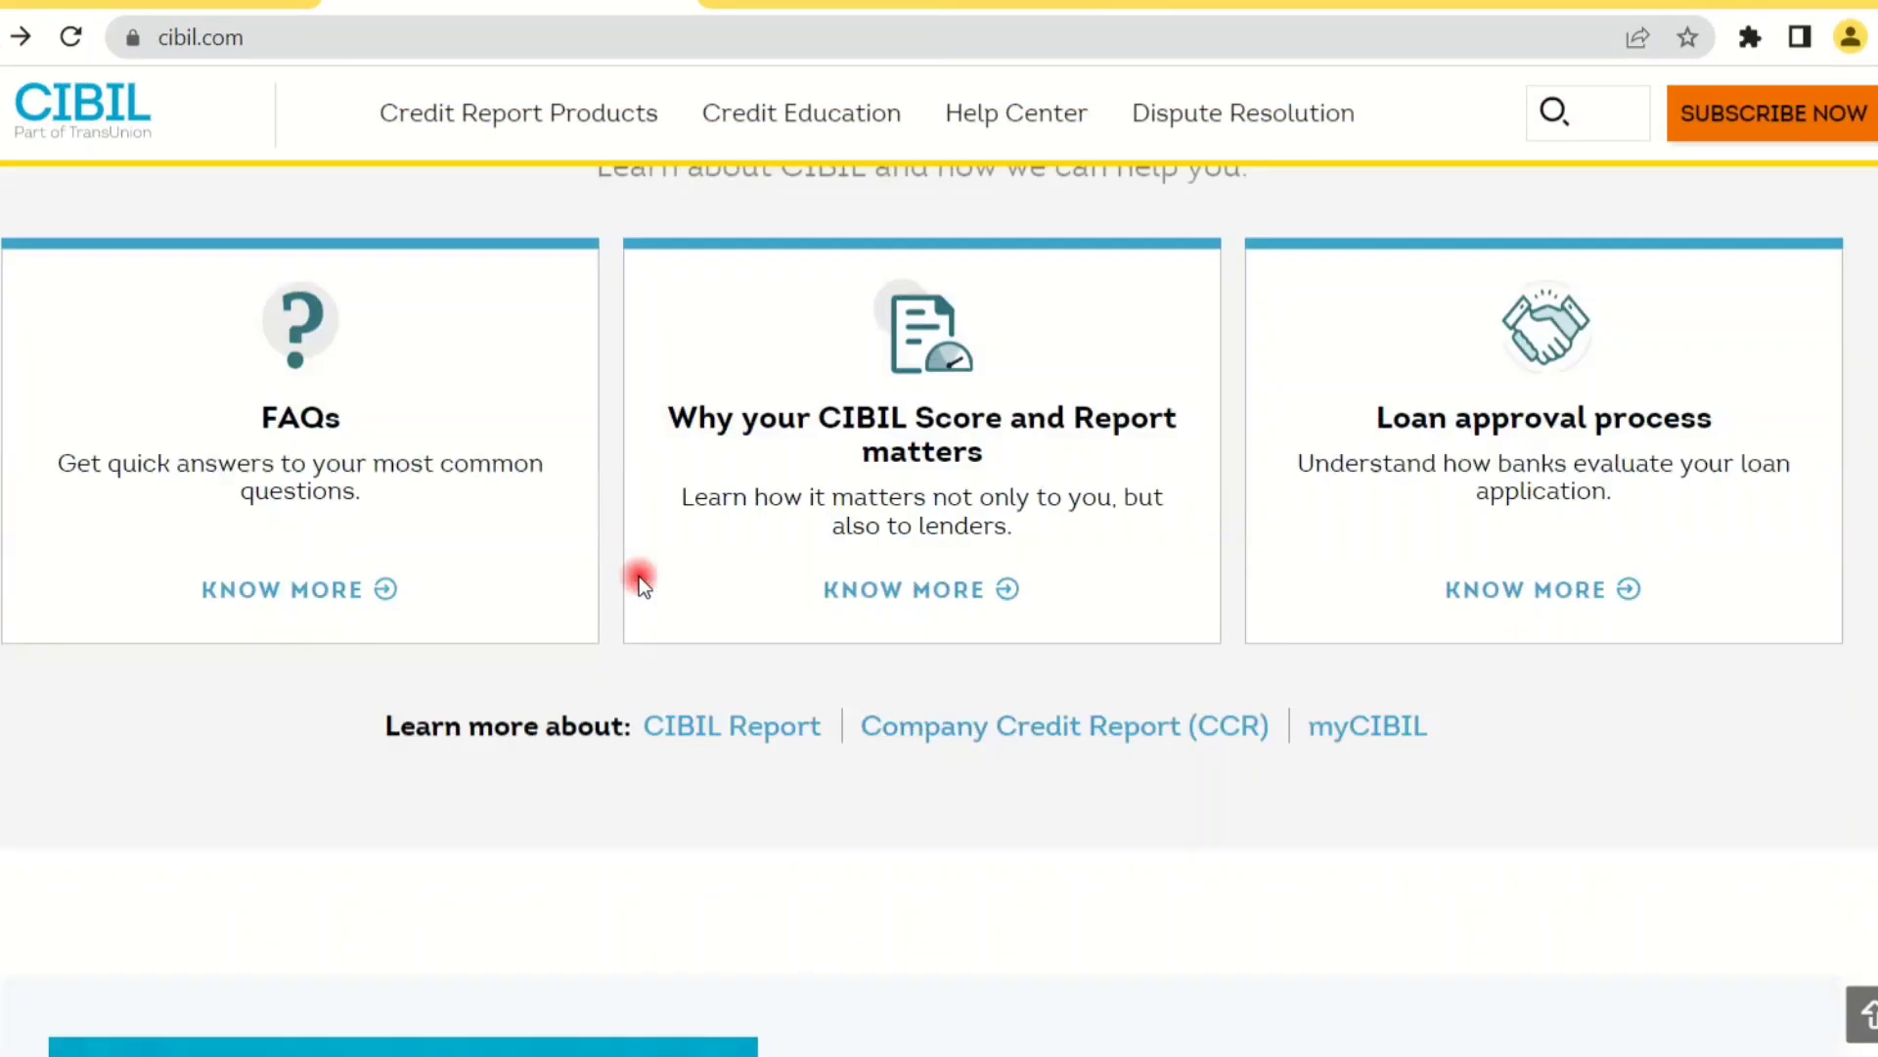
pyautogui.scroll(6, 638, 577)
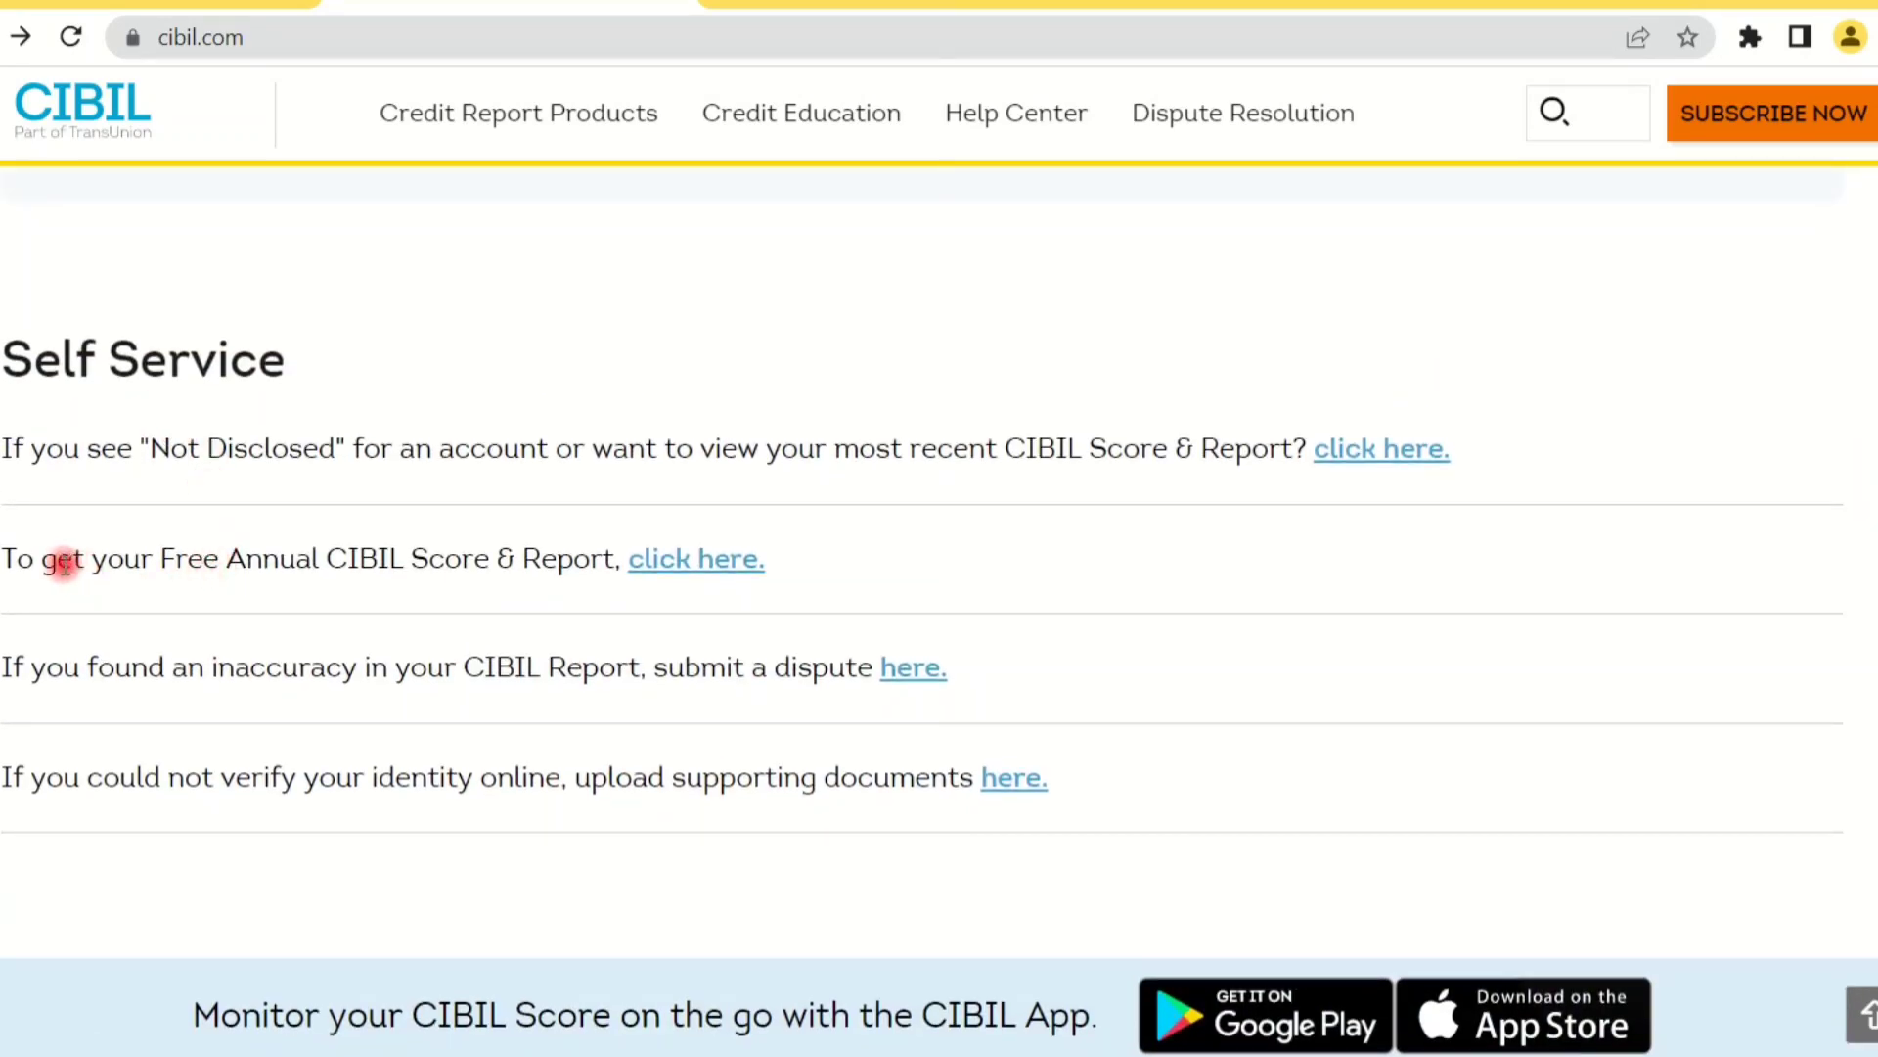
pyautogui.moveTo(57, 556); pyautogui.dragTo(501, 612)
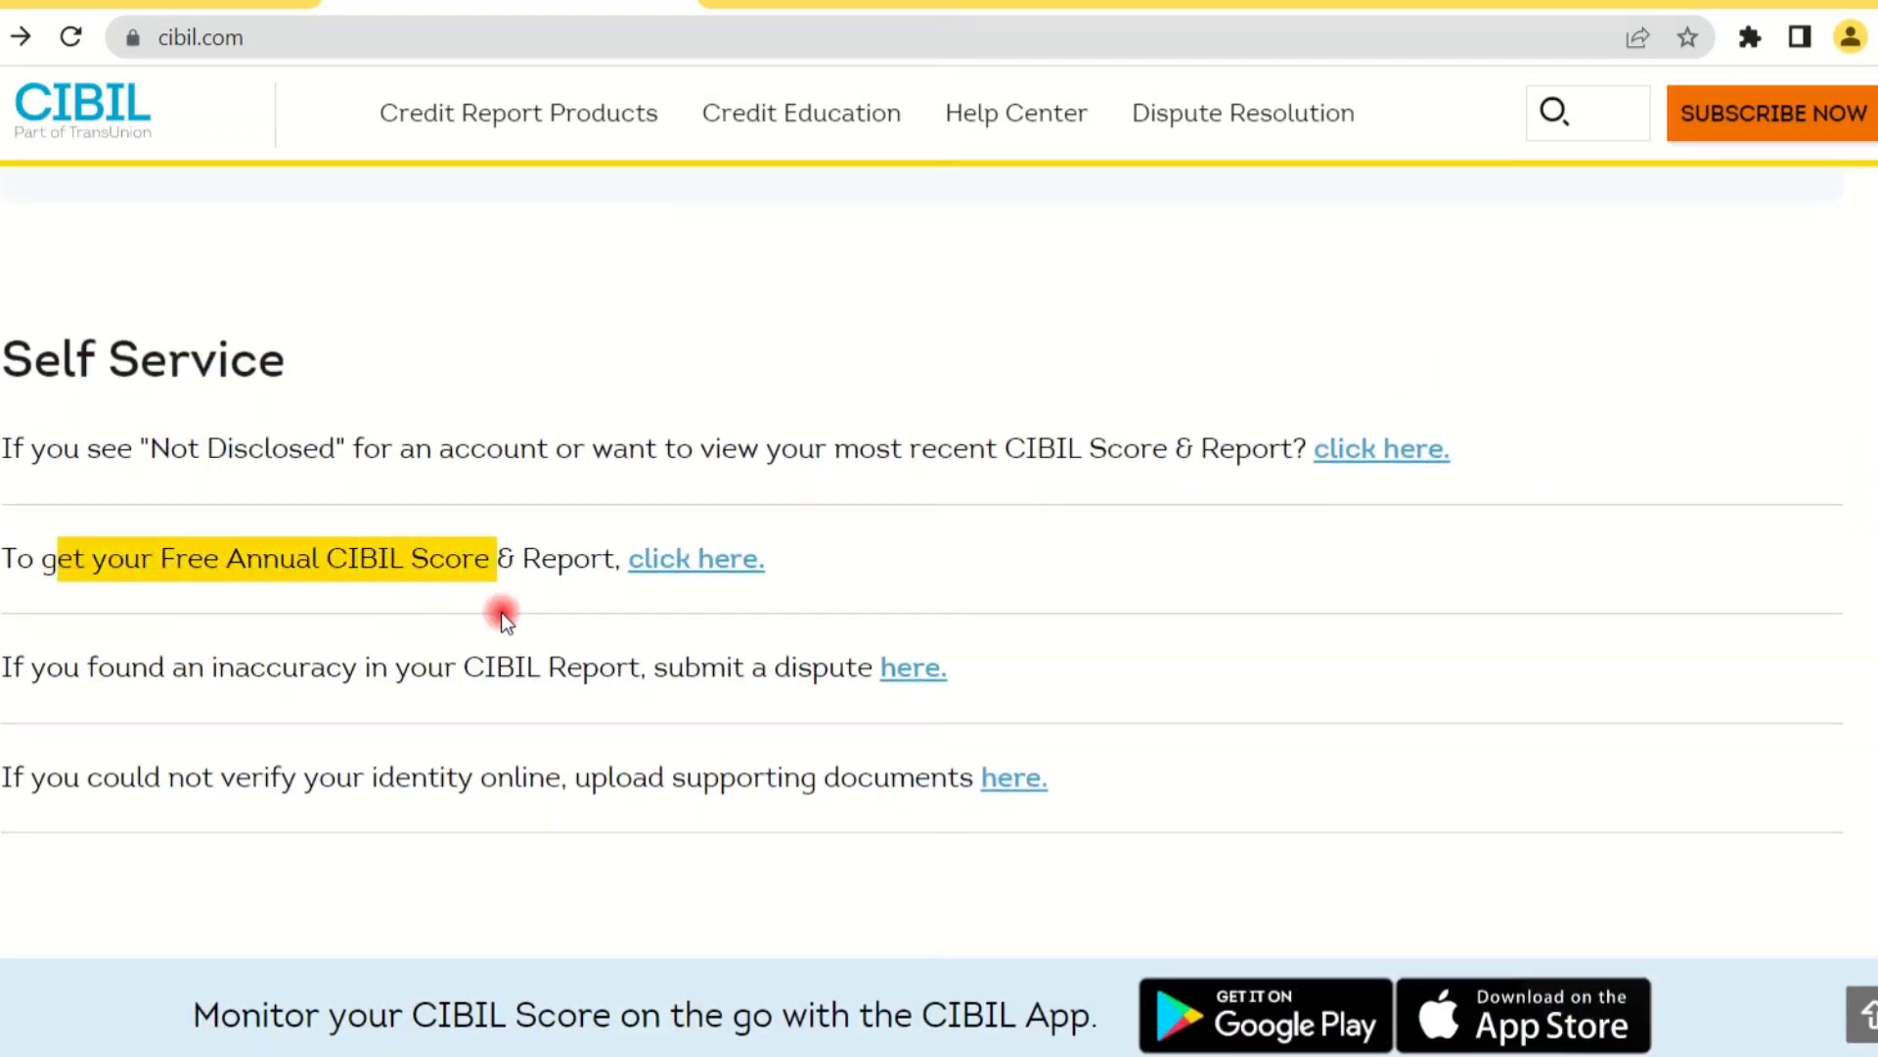
pyautogui.click(712, 565)
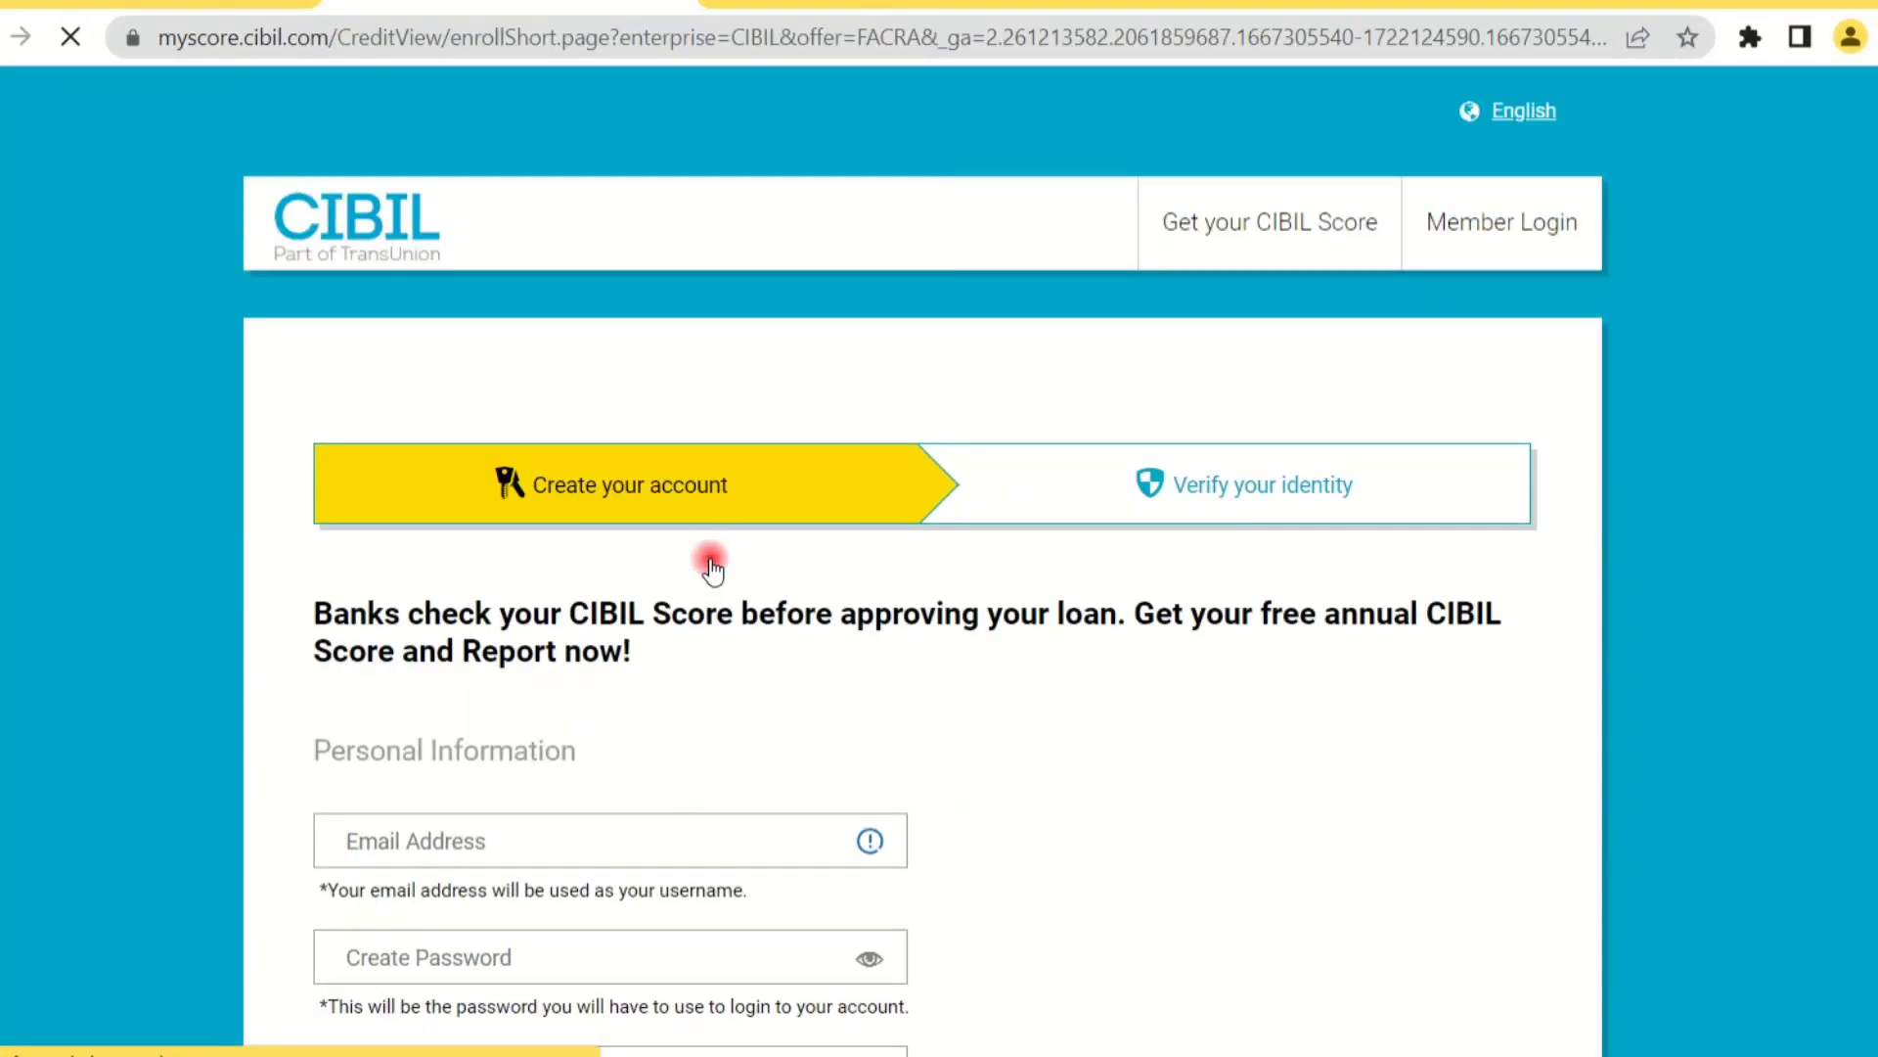
# Step: Go through the email address, password, first name and last name fields of the account creation form
pyautogui.scroll(-3, 711, 566)
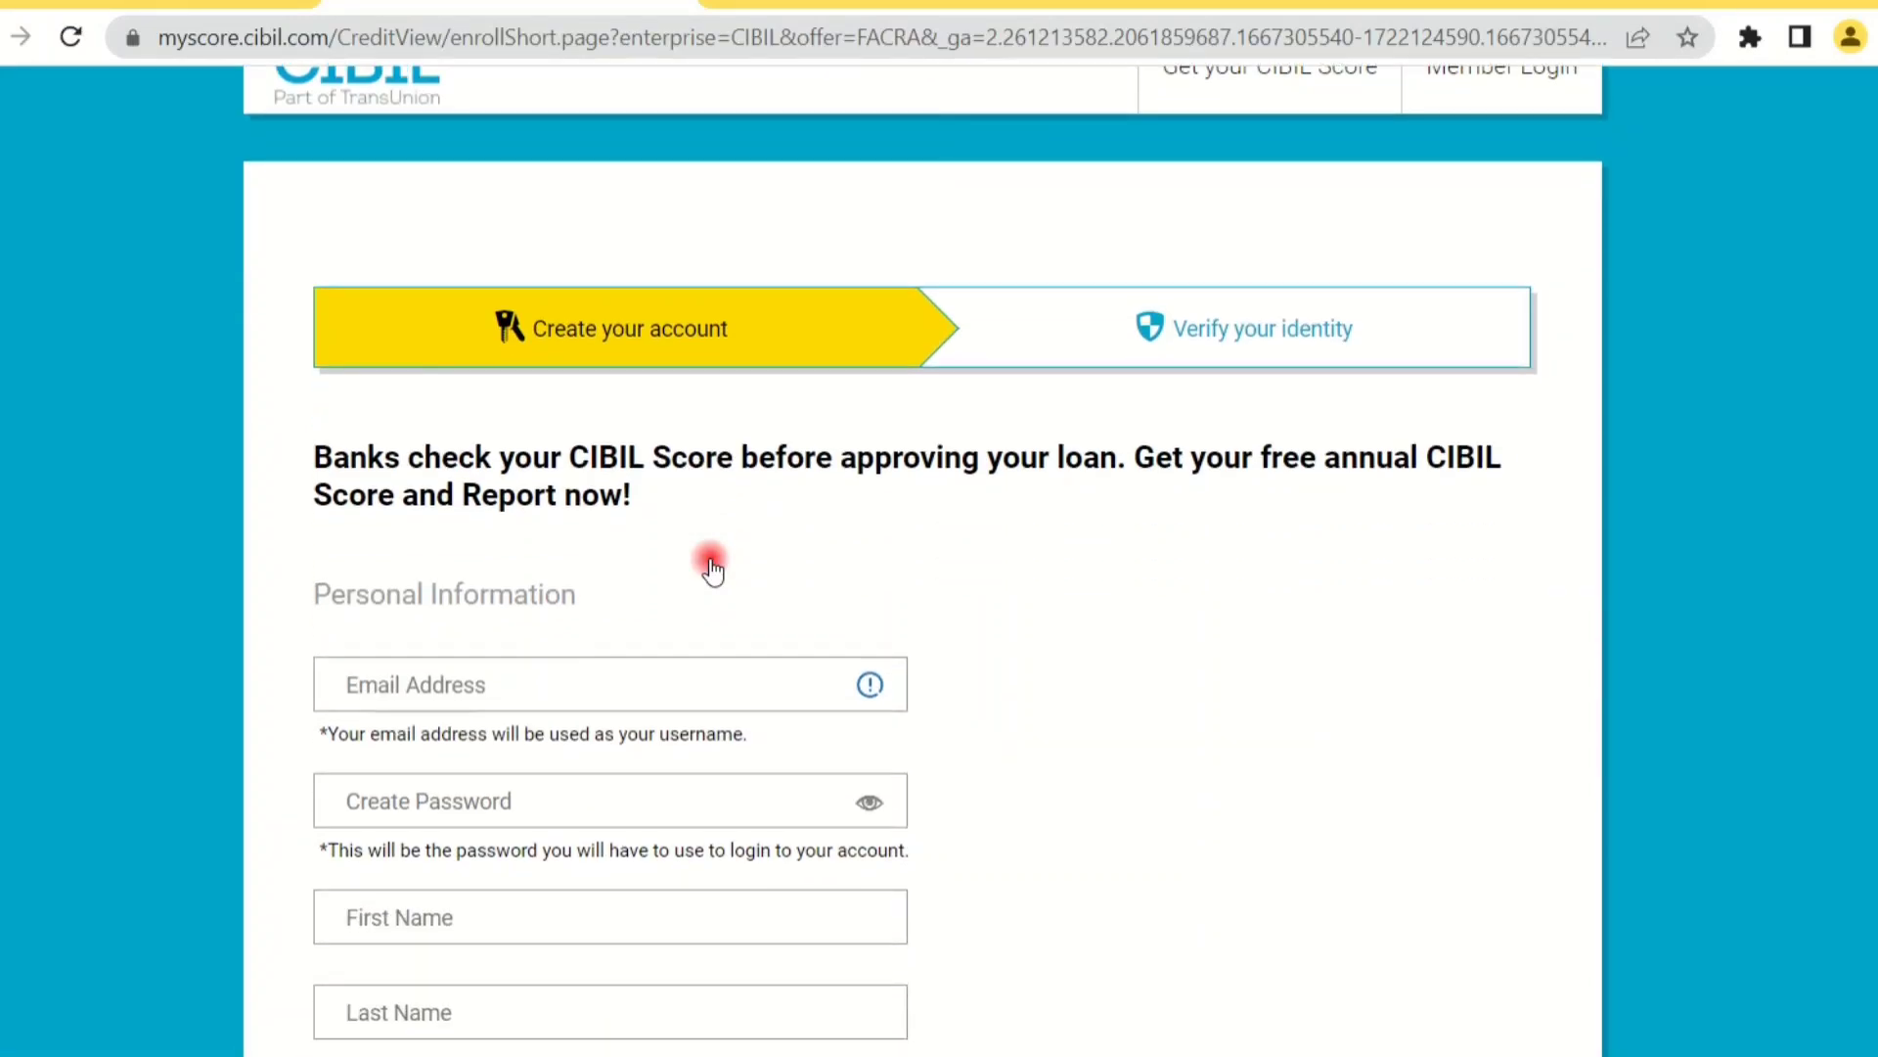
pyautogui.scroll(-1, 694, 580)
pyautogui.click(684, 547)
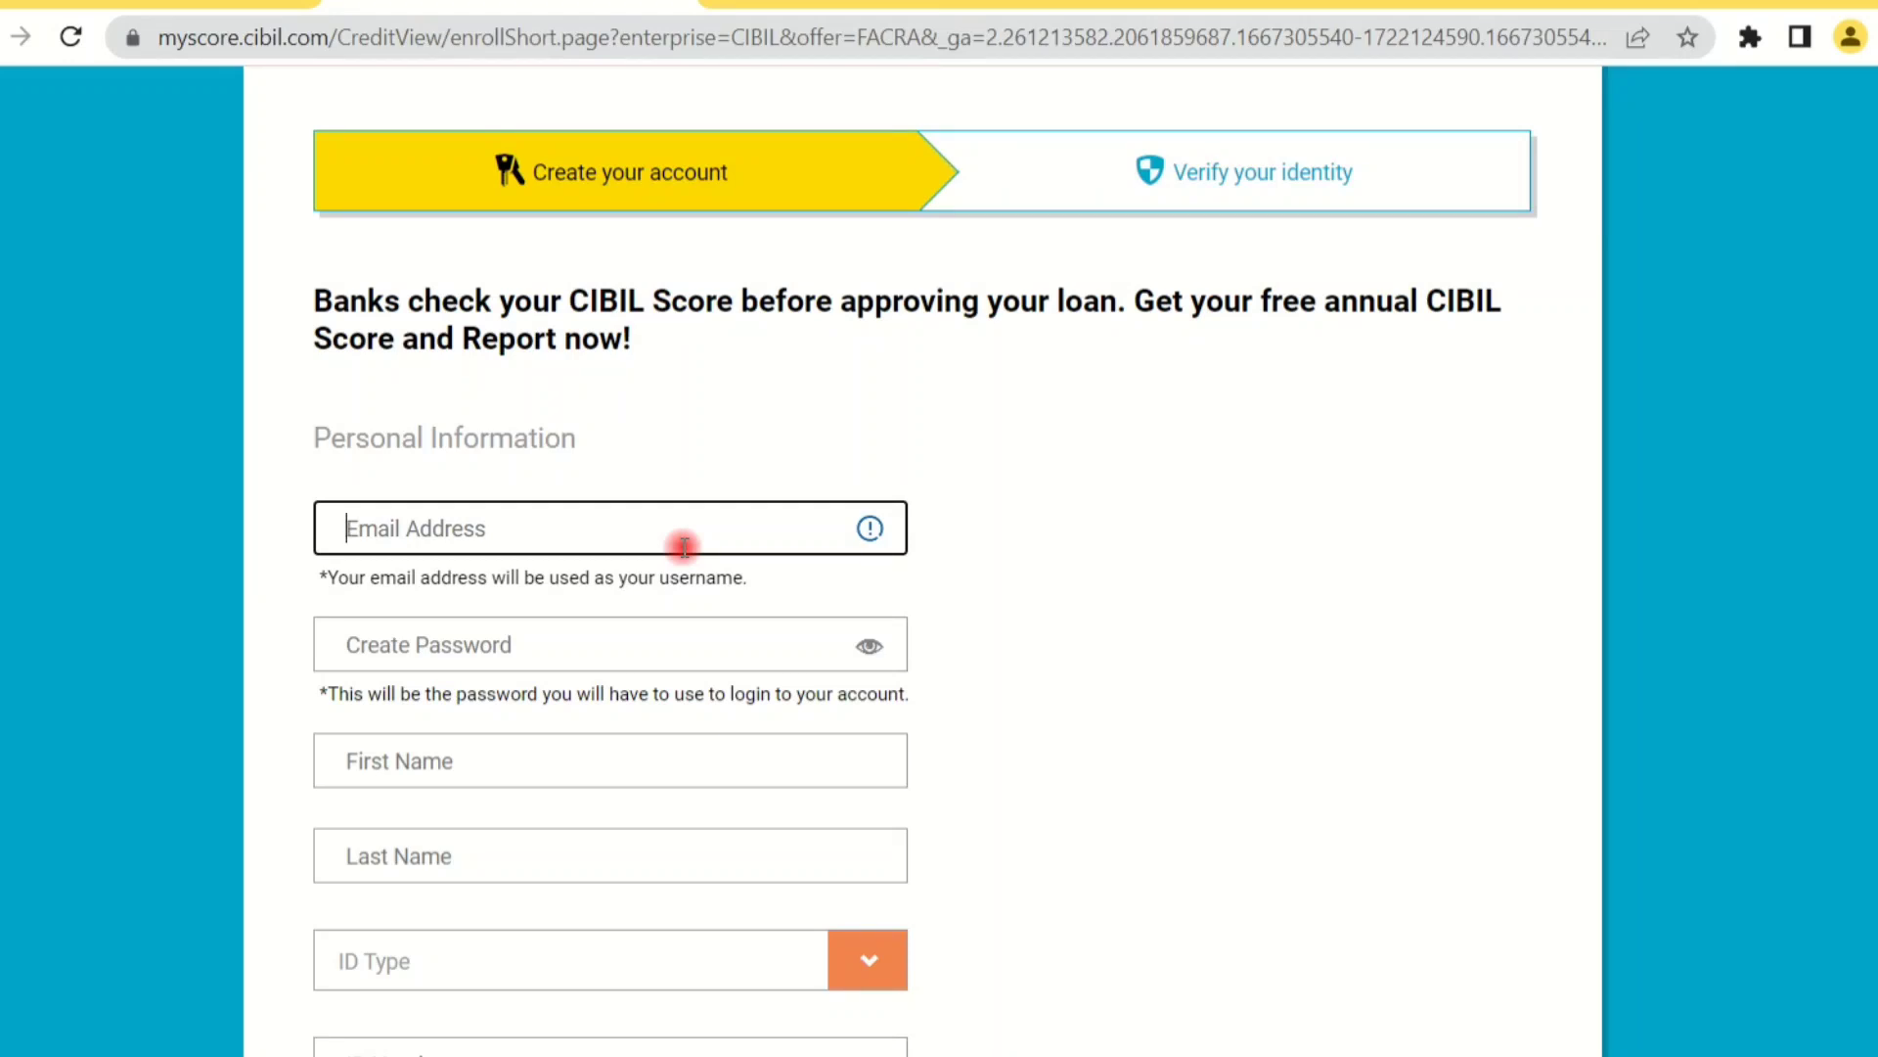
pyautogui.scroll(-2, 682, 543)
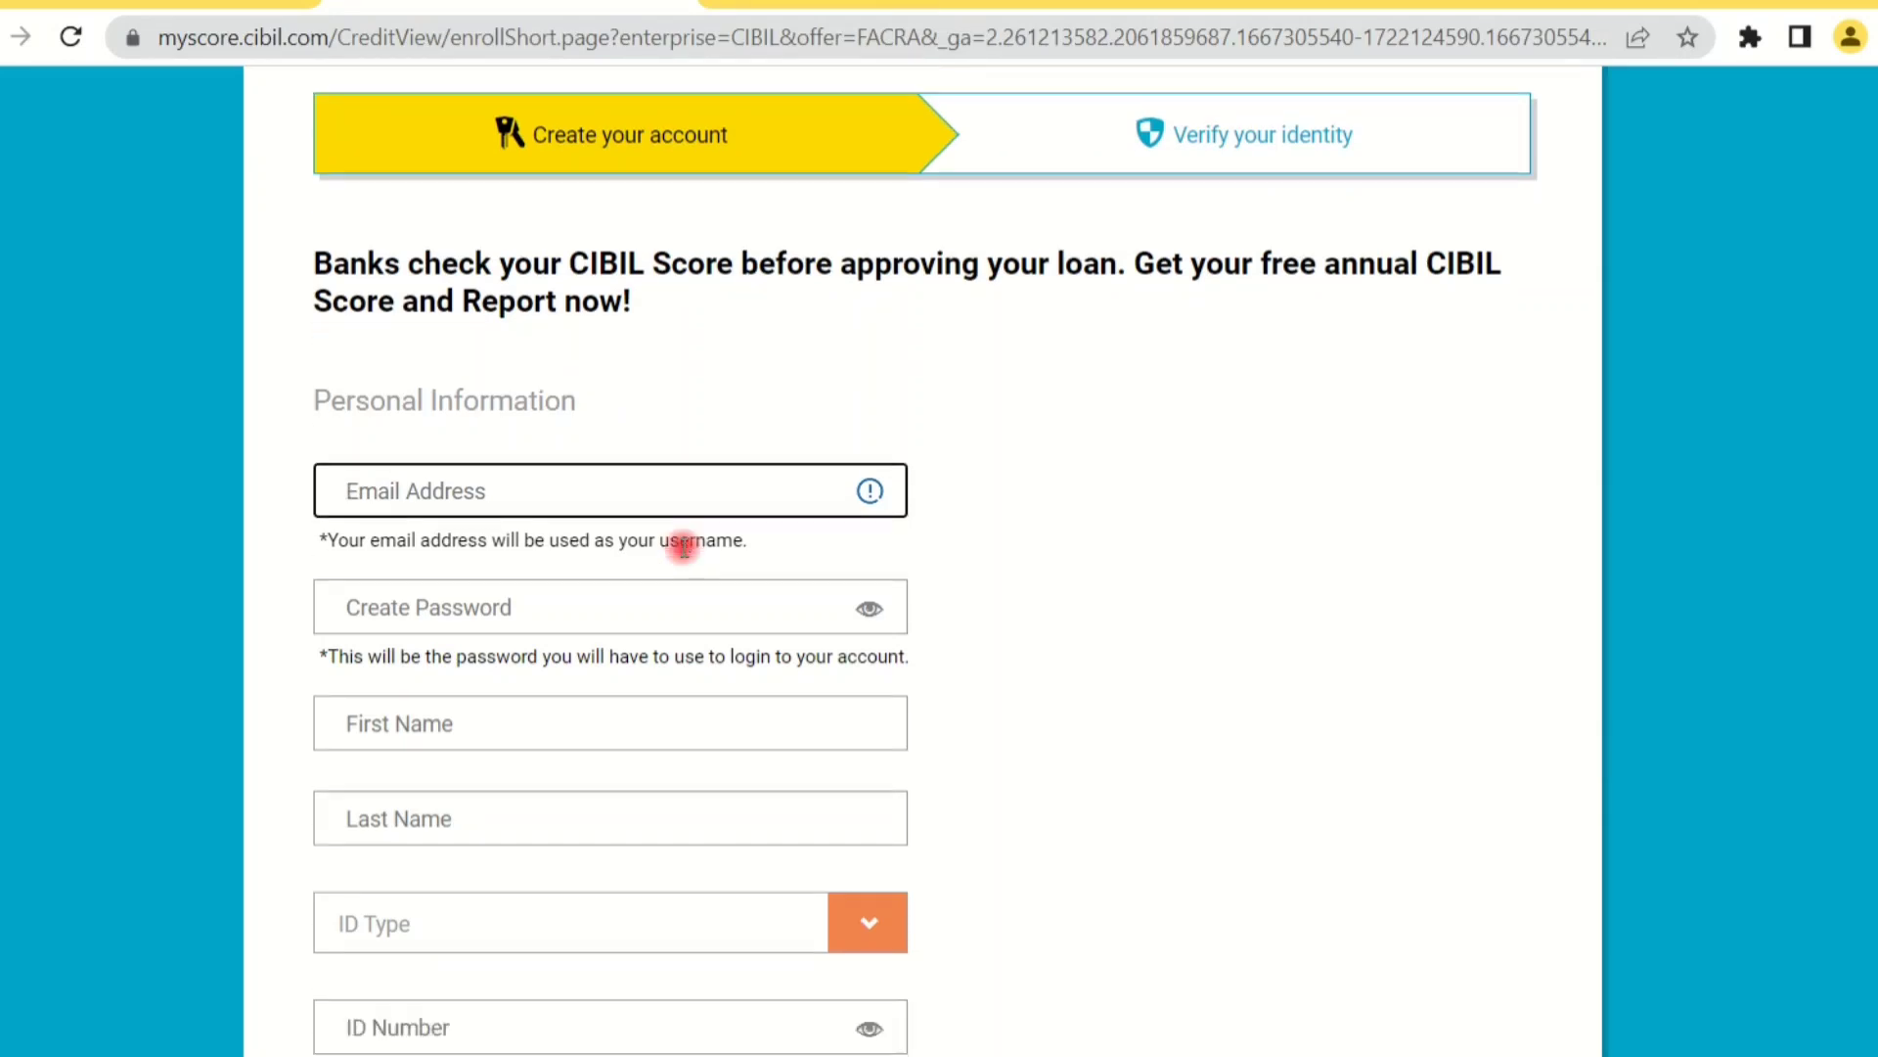
pyautogui.click(718, 429)
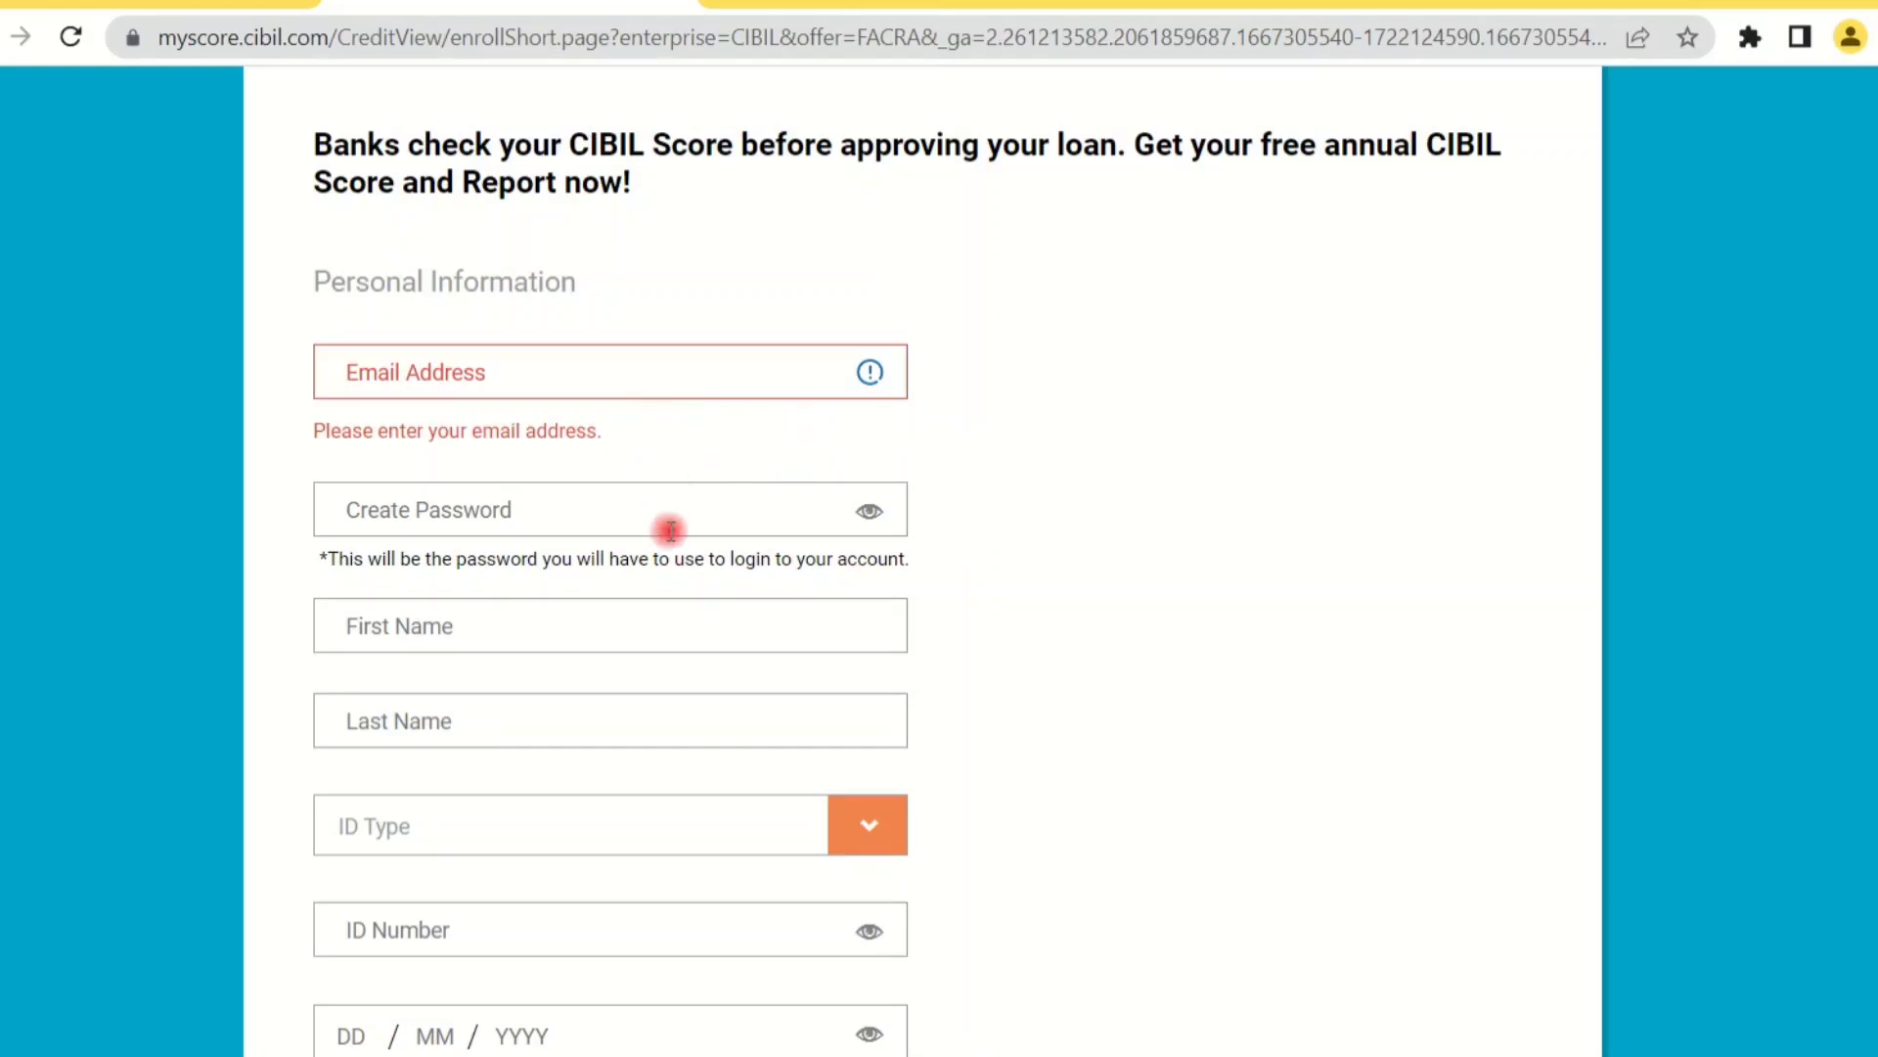
pyautogui.scroll(-2, 670, 530)
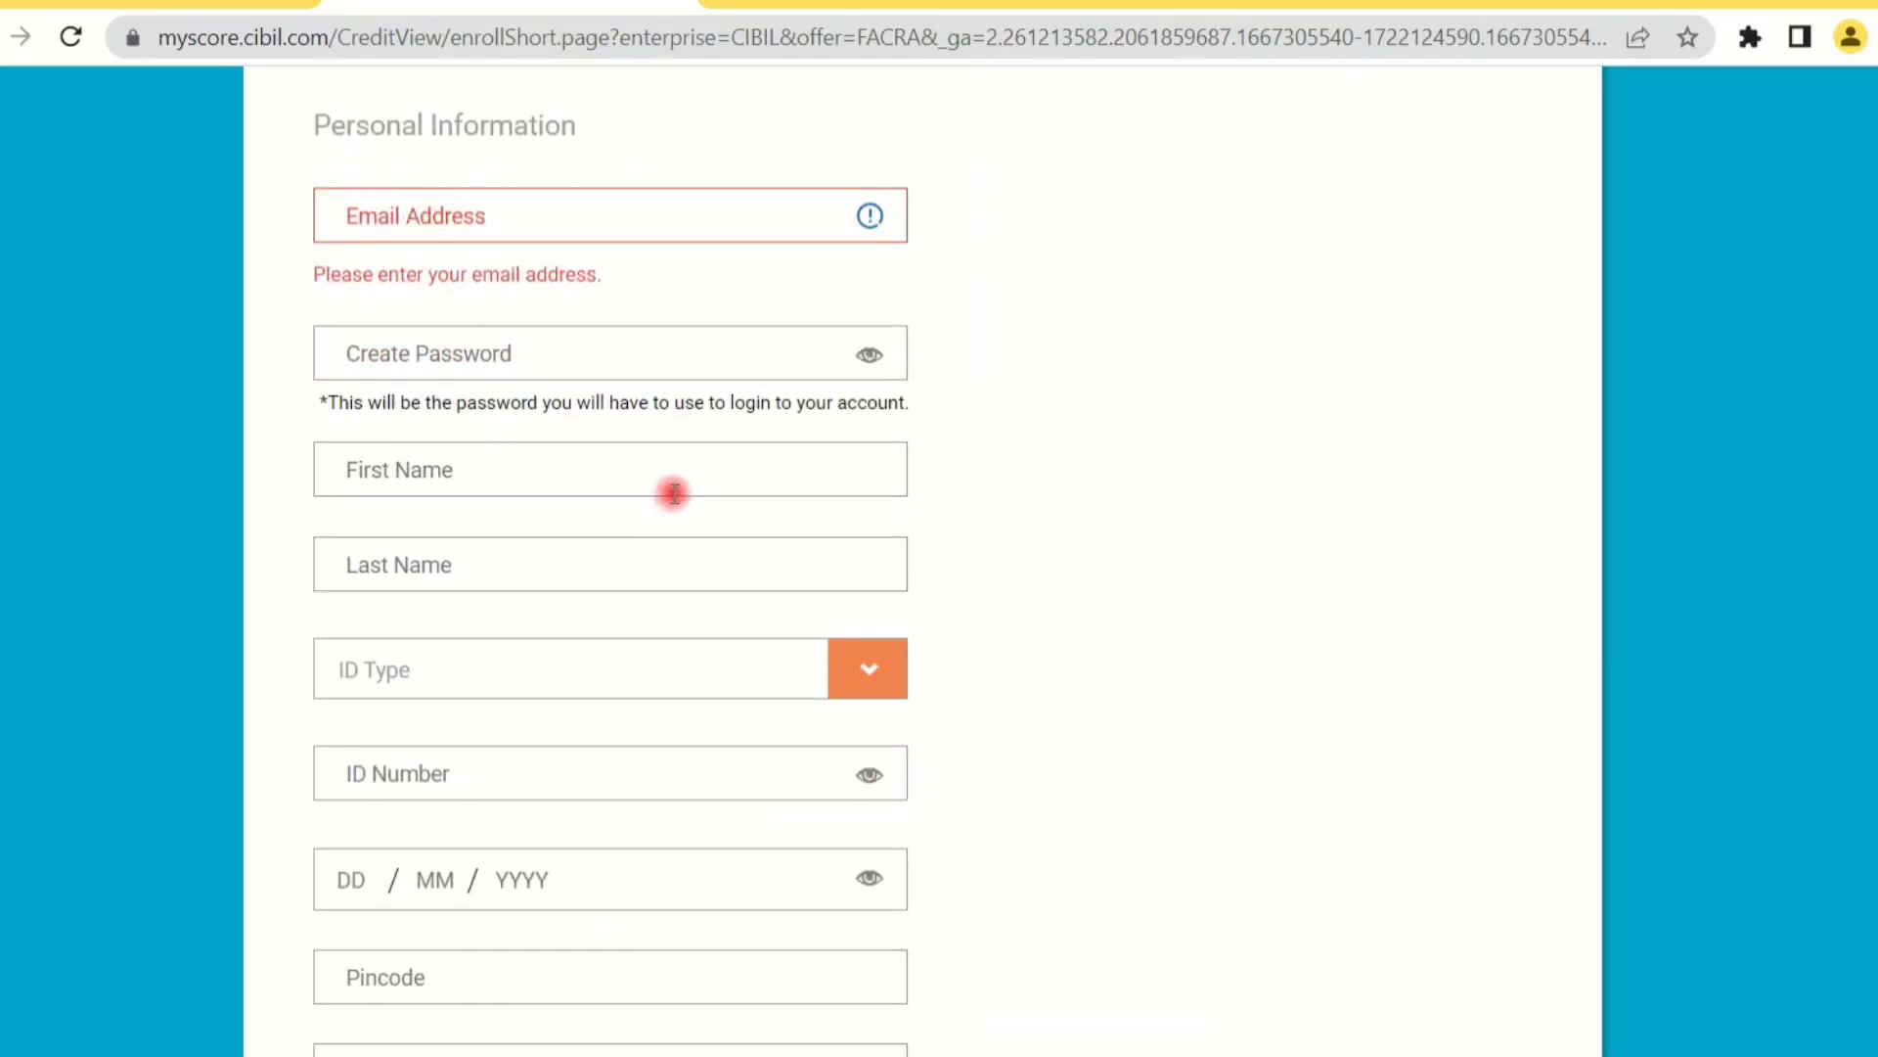
pyautogui.click(674, 493)
pyautogui.click(631, 594)
pyautogui.scroll(-2, 631, 592)
# Step: Set the ID type to Income tax ID Number (PAN) and activate the ID number field
pyautogui.click(866, 553)
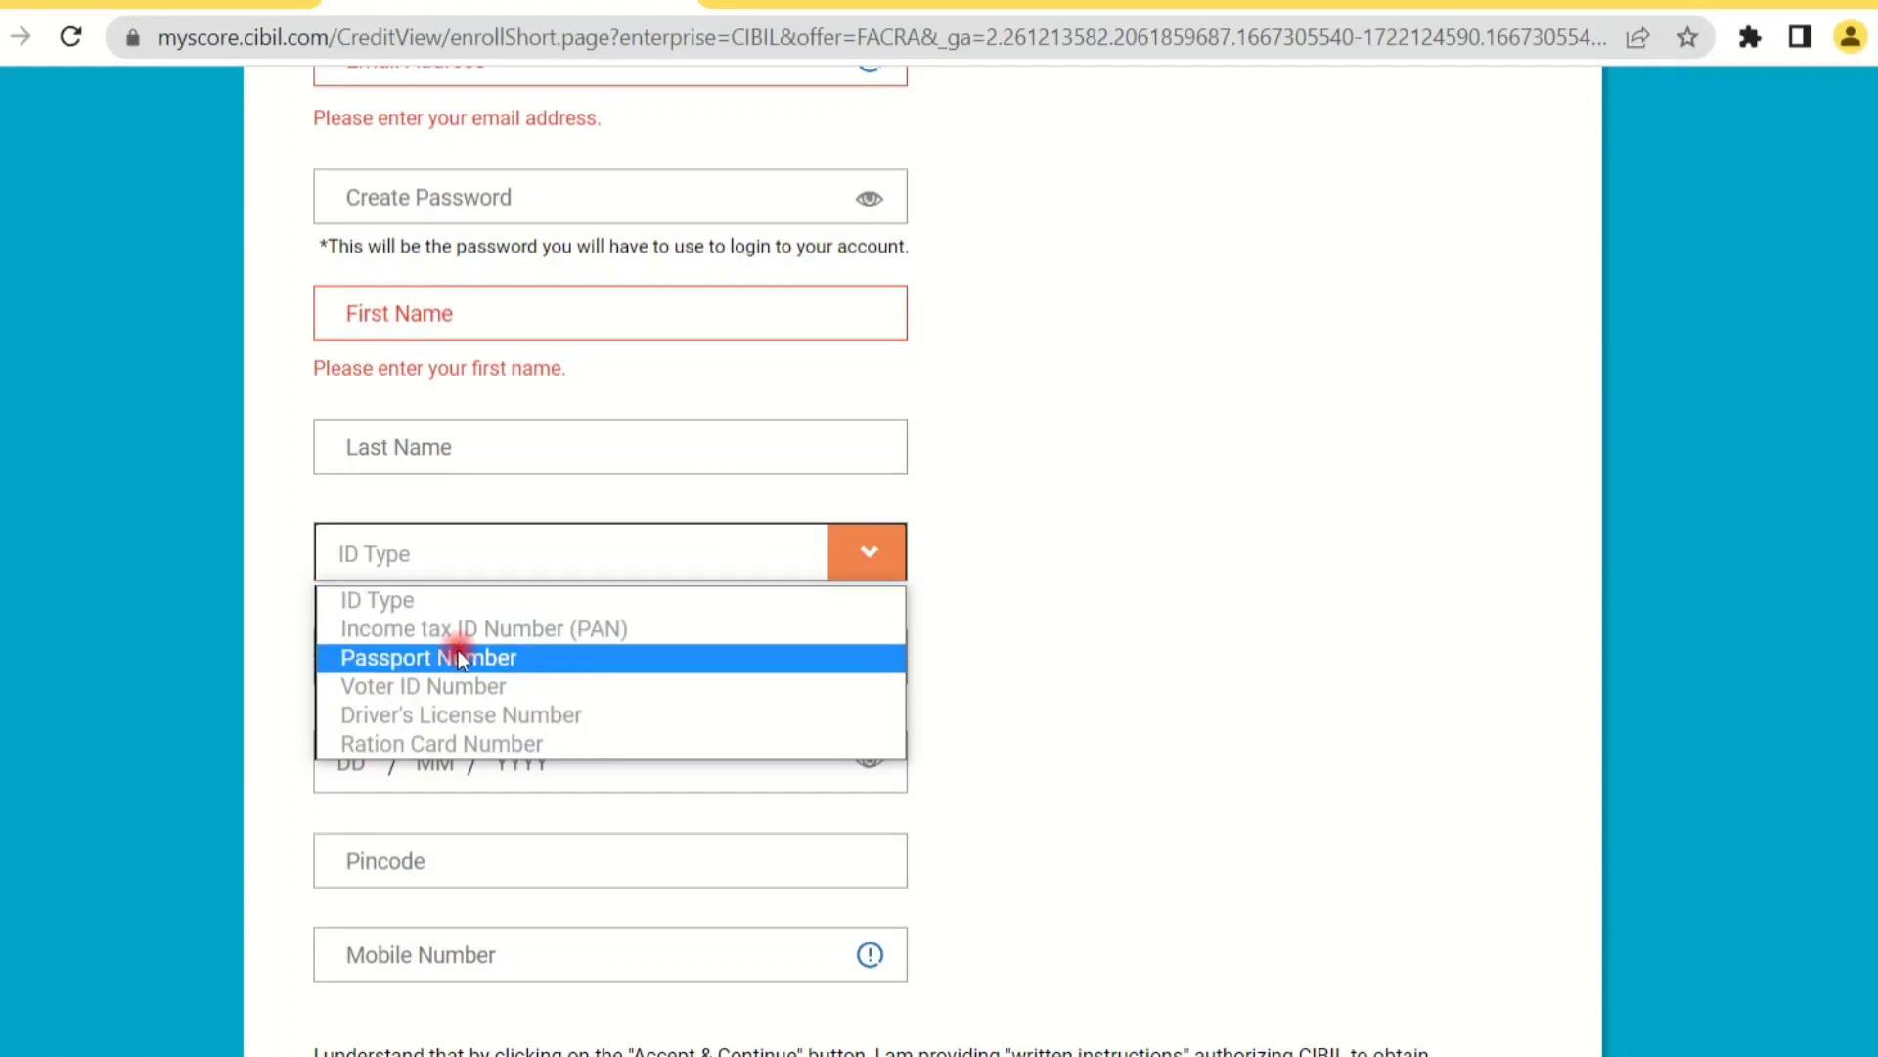
pyautogui.click(487, 631)
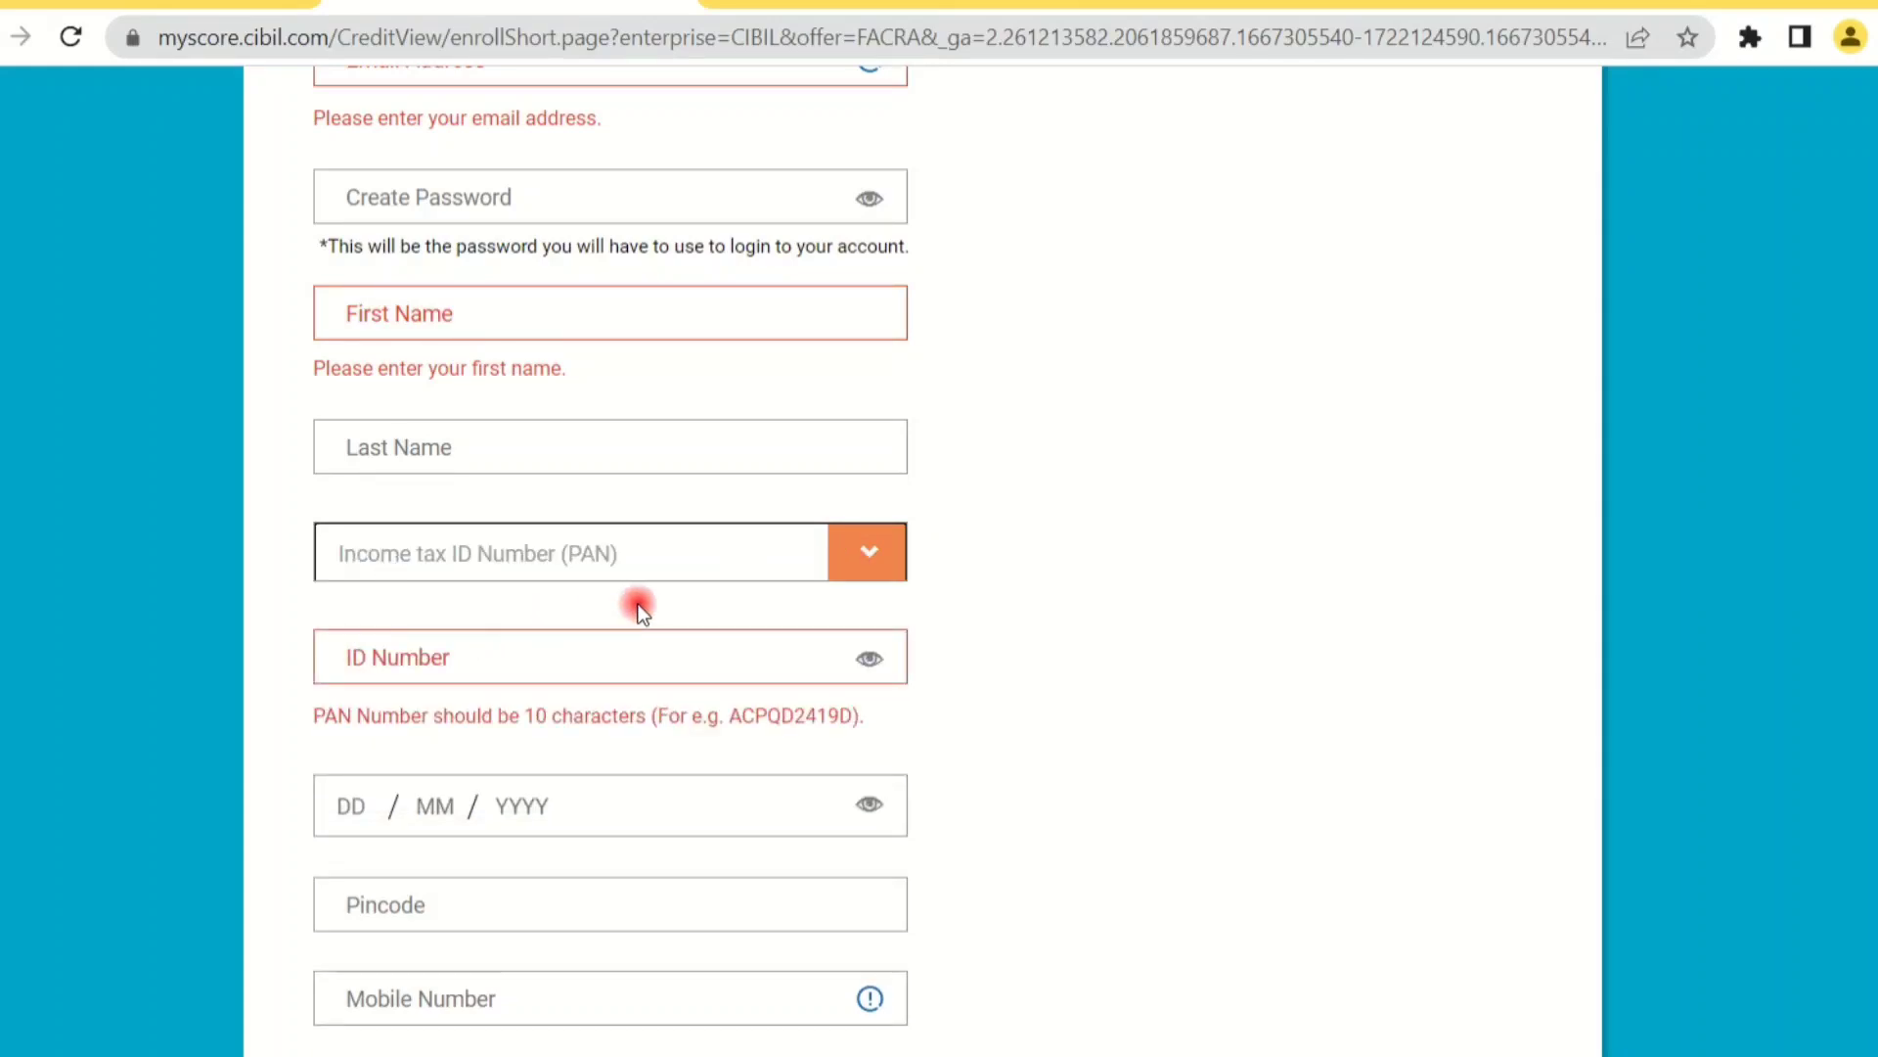
pyautogui.click(578, 664)
# Step: Go through the date of birth, pincode and mobile number fields and the consent statement of the enrolment form
pyautogui.scroll(-2, 577, 663)
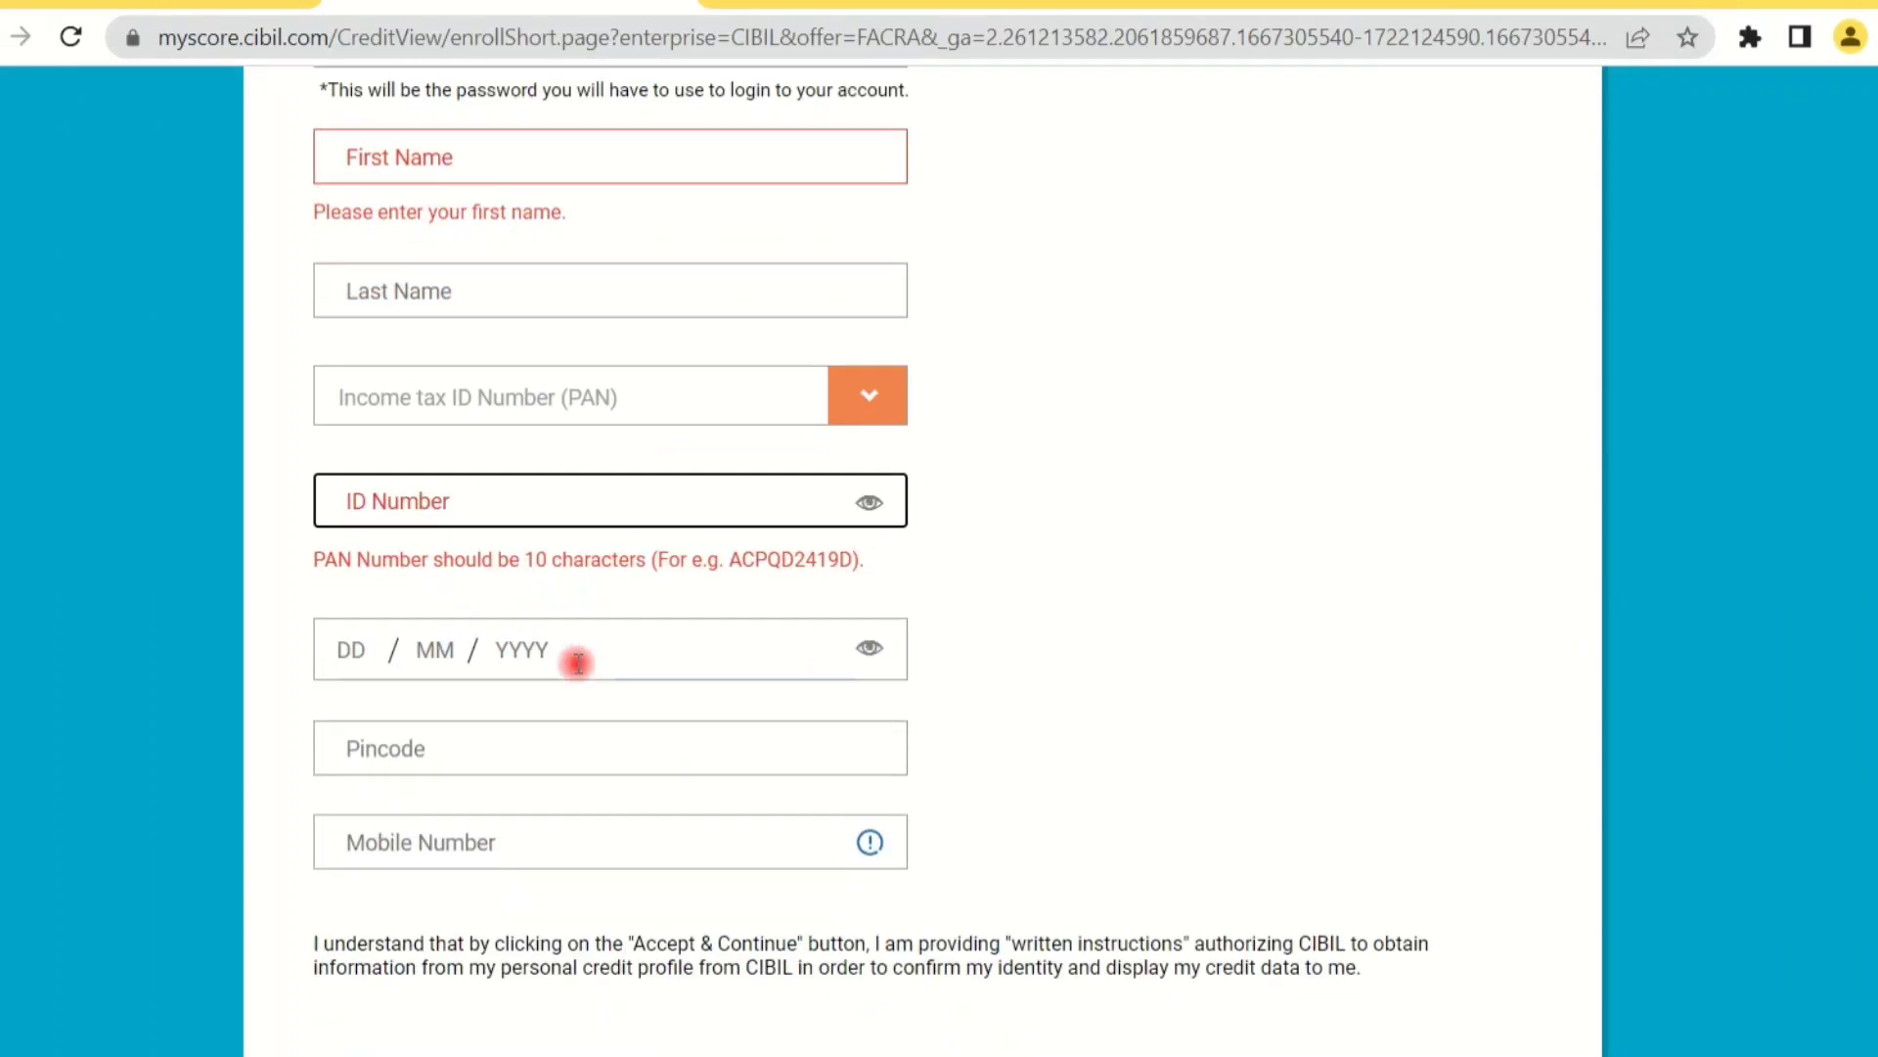
pyautogui.scroll(-2, 578, 663)
pyautogui.click(625, 482)
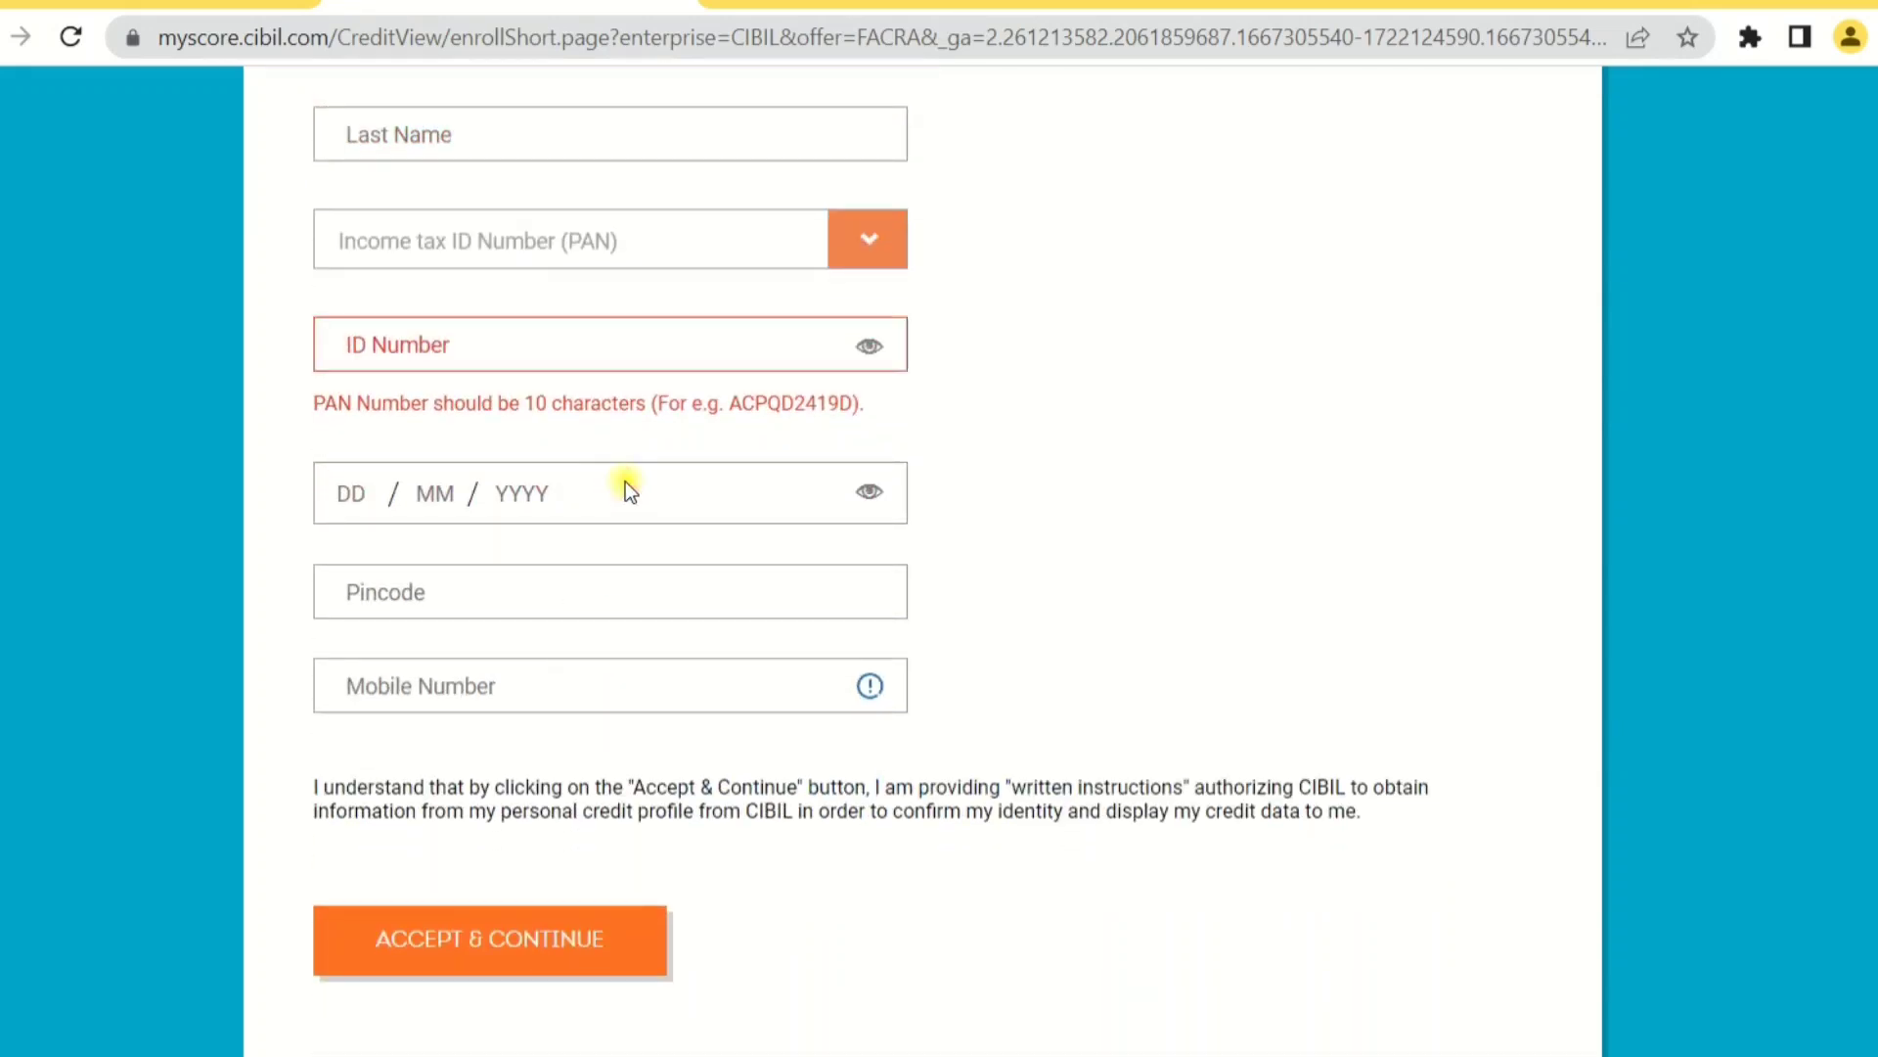
pyautogui.click(609, 598)
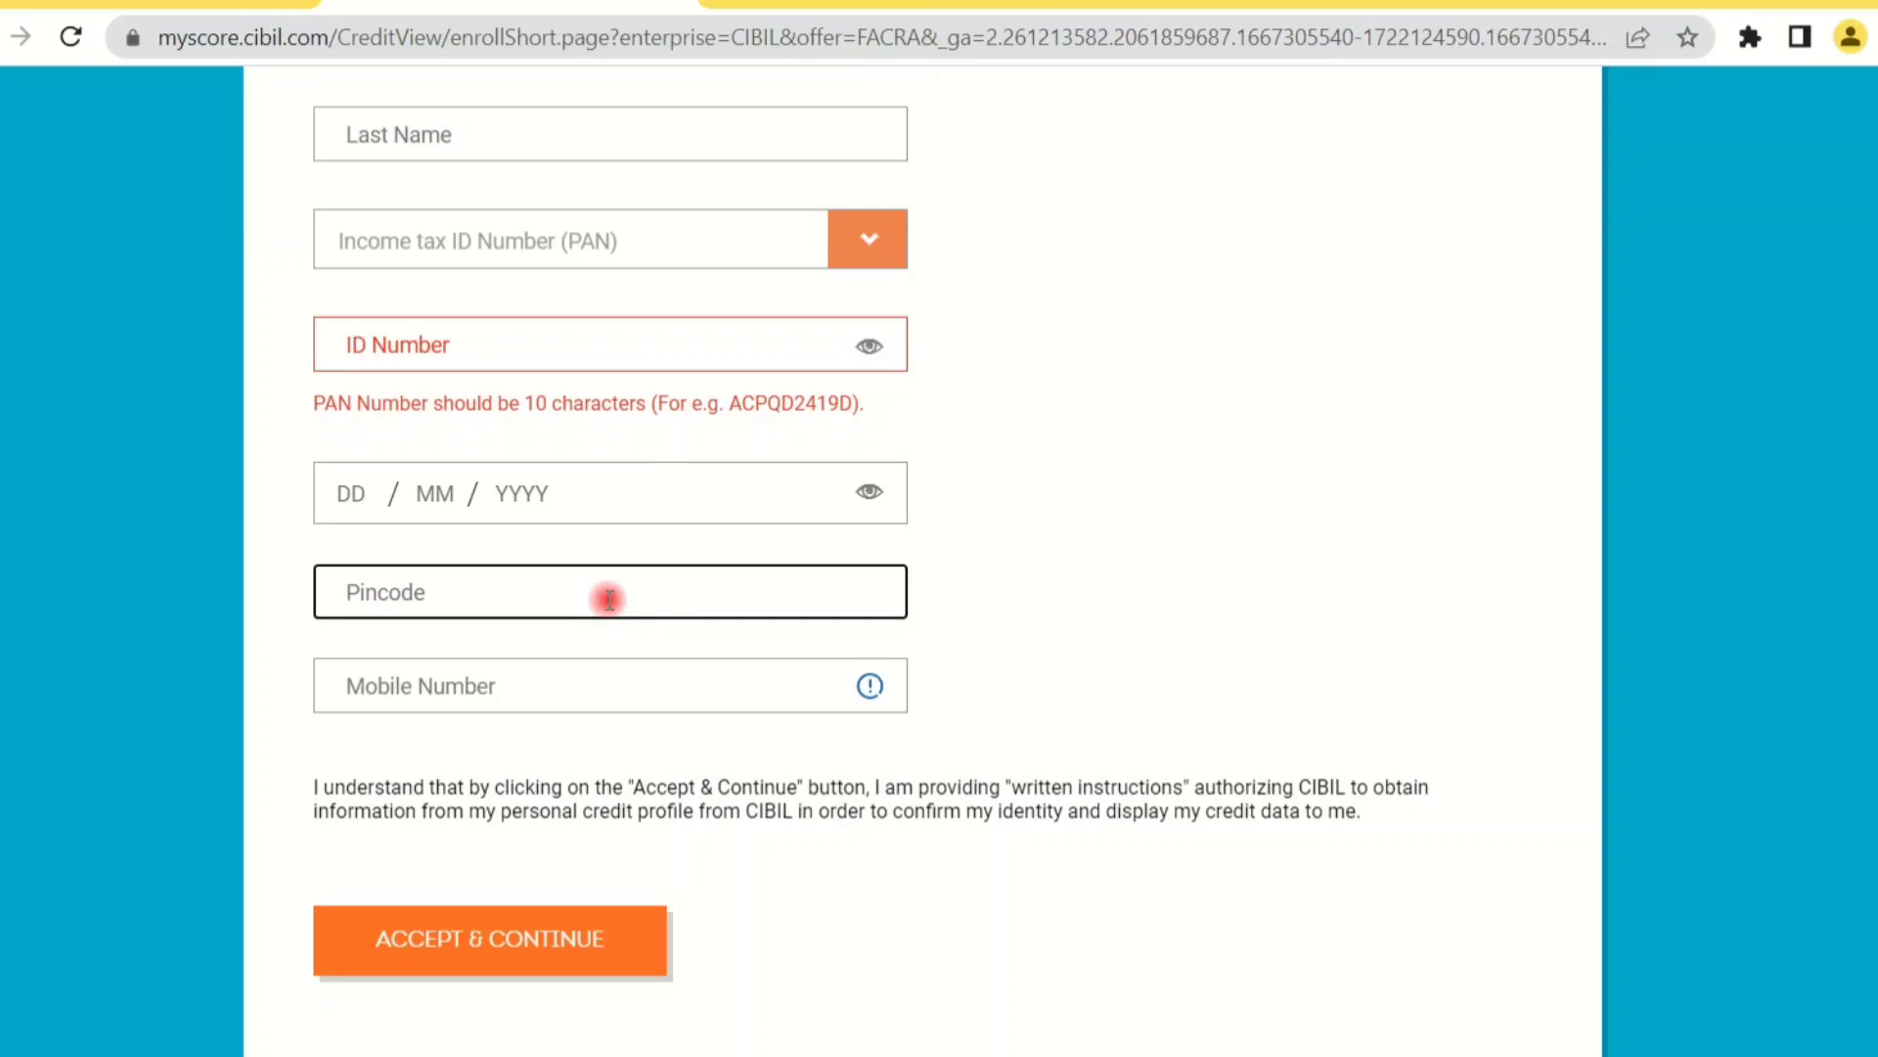
pyautogui.click(632, 686)
pyautogui.scroll(-3, 632, 691)
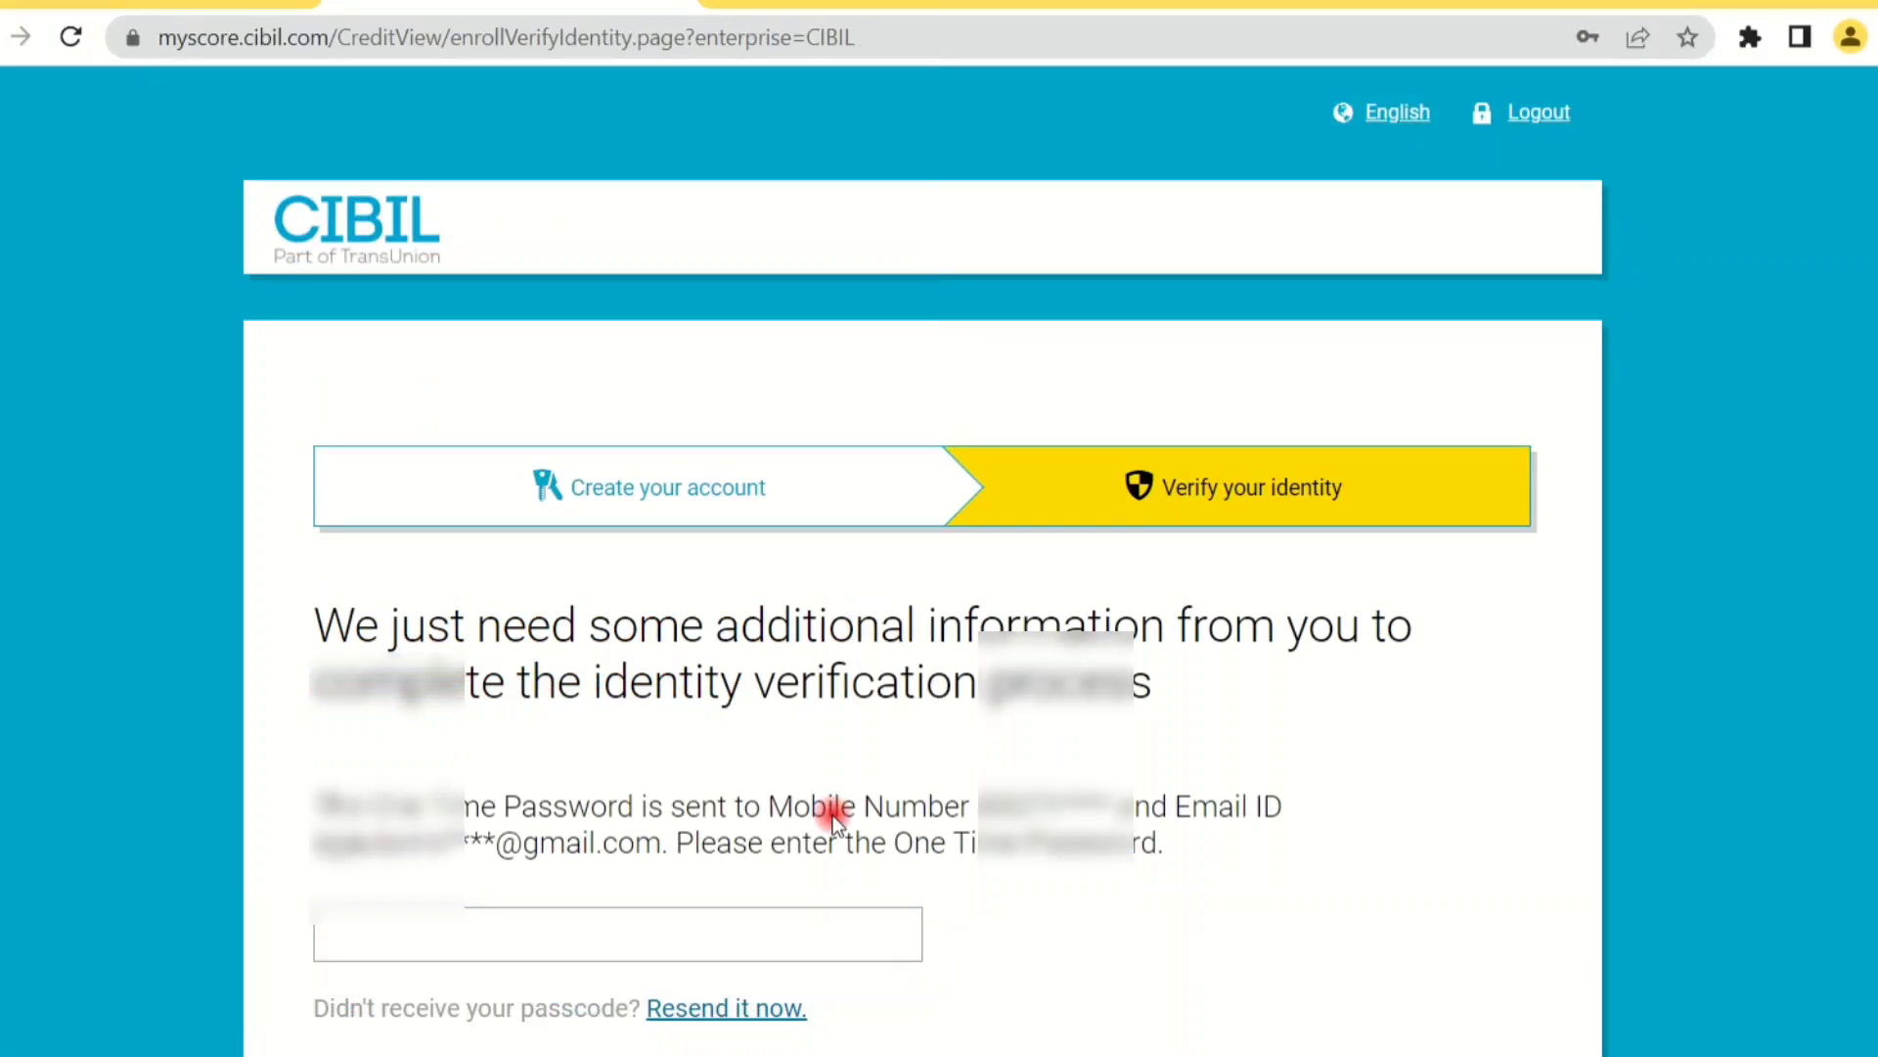
# Step: Paste the one-time password into the identity verification form and continue
pyautogui.scroll(-2, 833, 819)
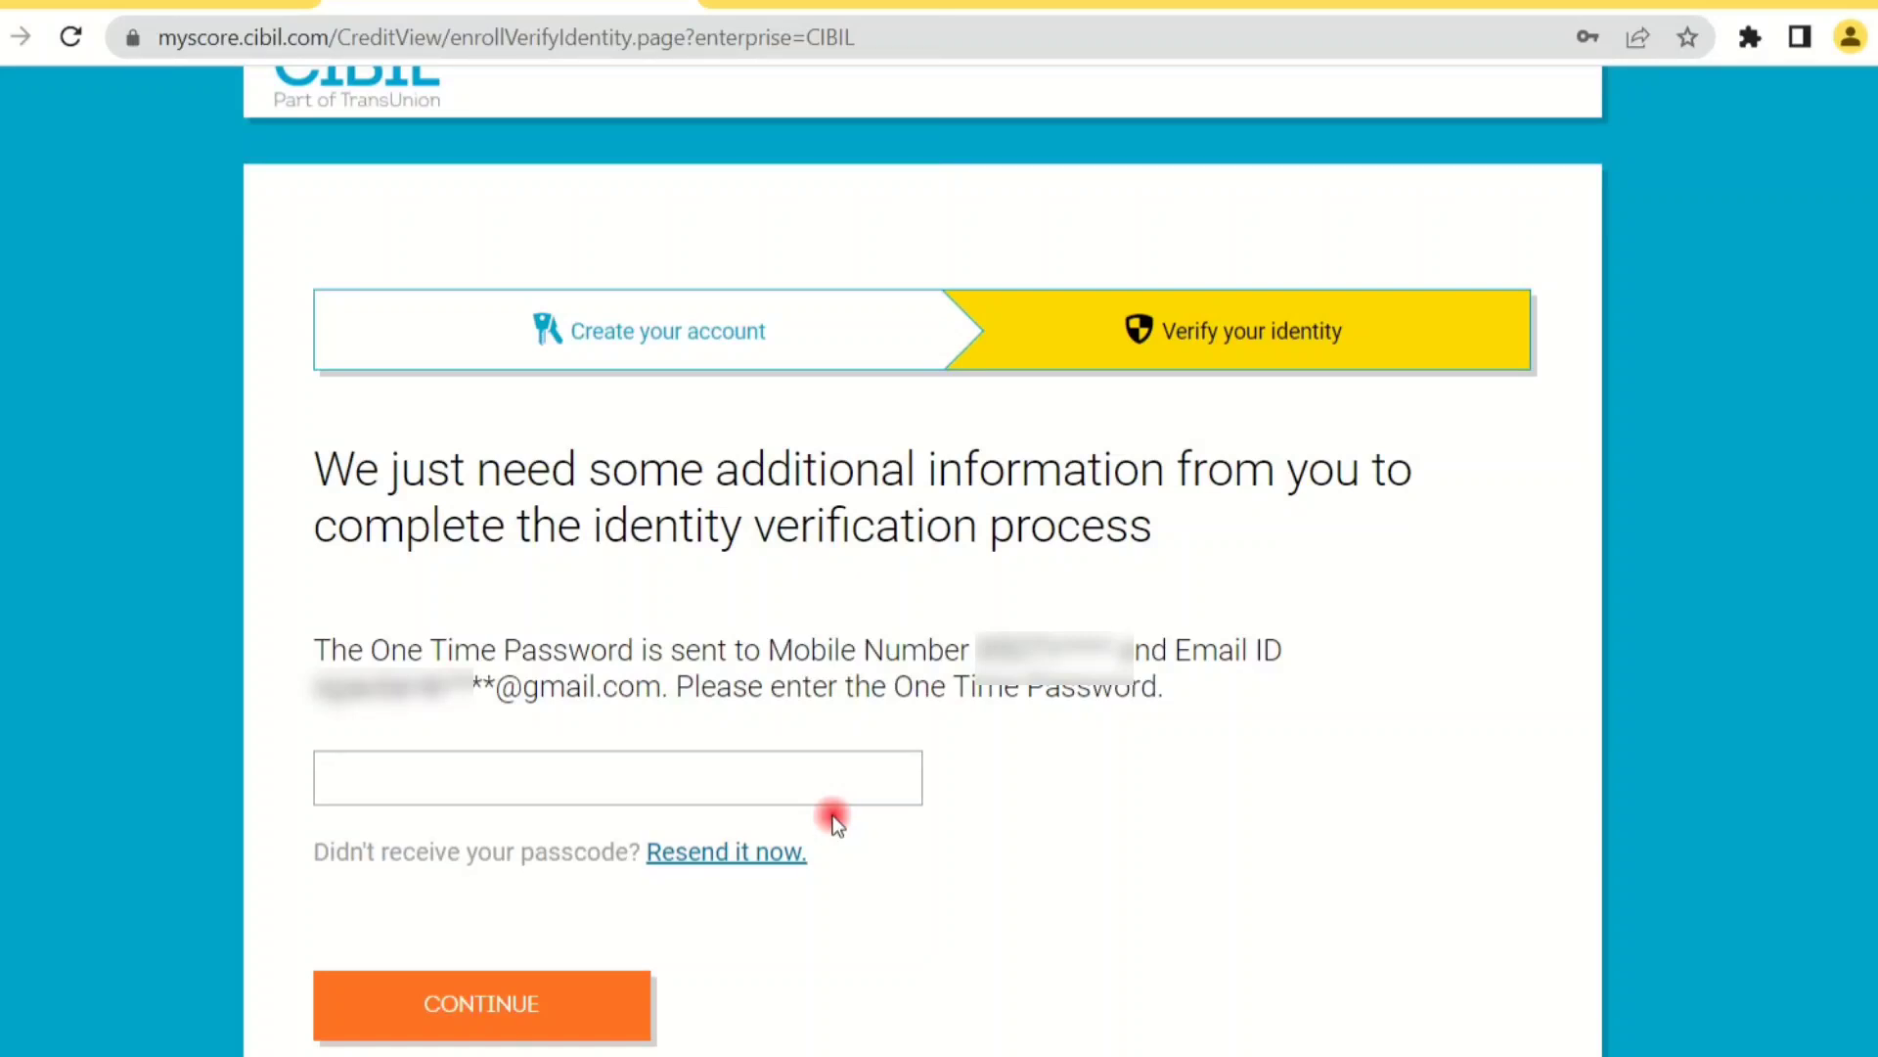
pyautogui.scroll(-2, 831, 814)
pyautogui.click(817, 620)
pyautogui.hotkey('ctrl', 'v')
pyautogui.click(589, 822)
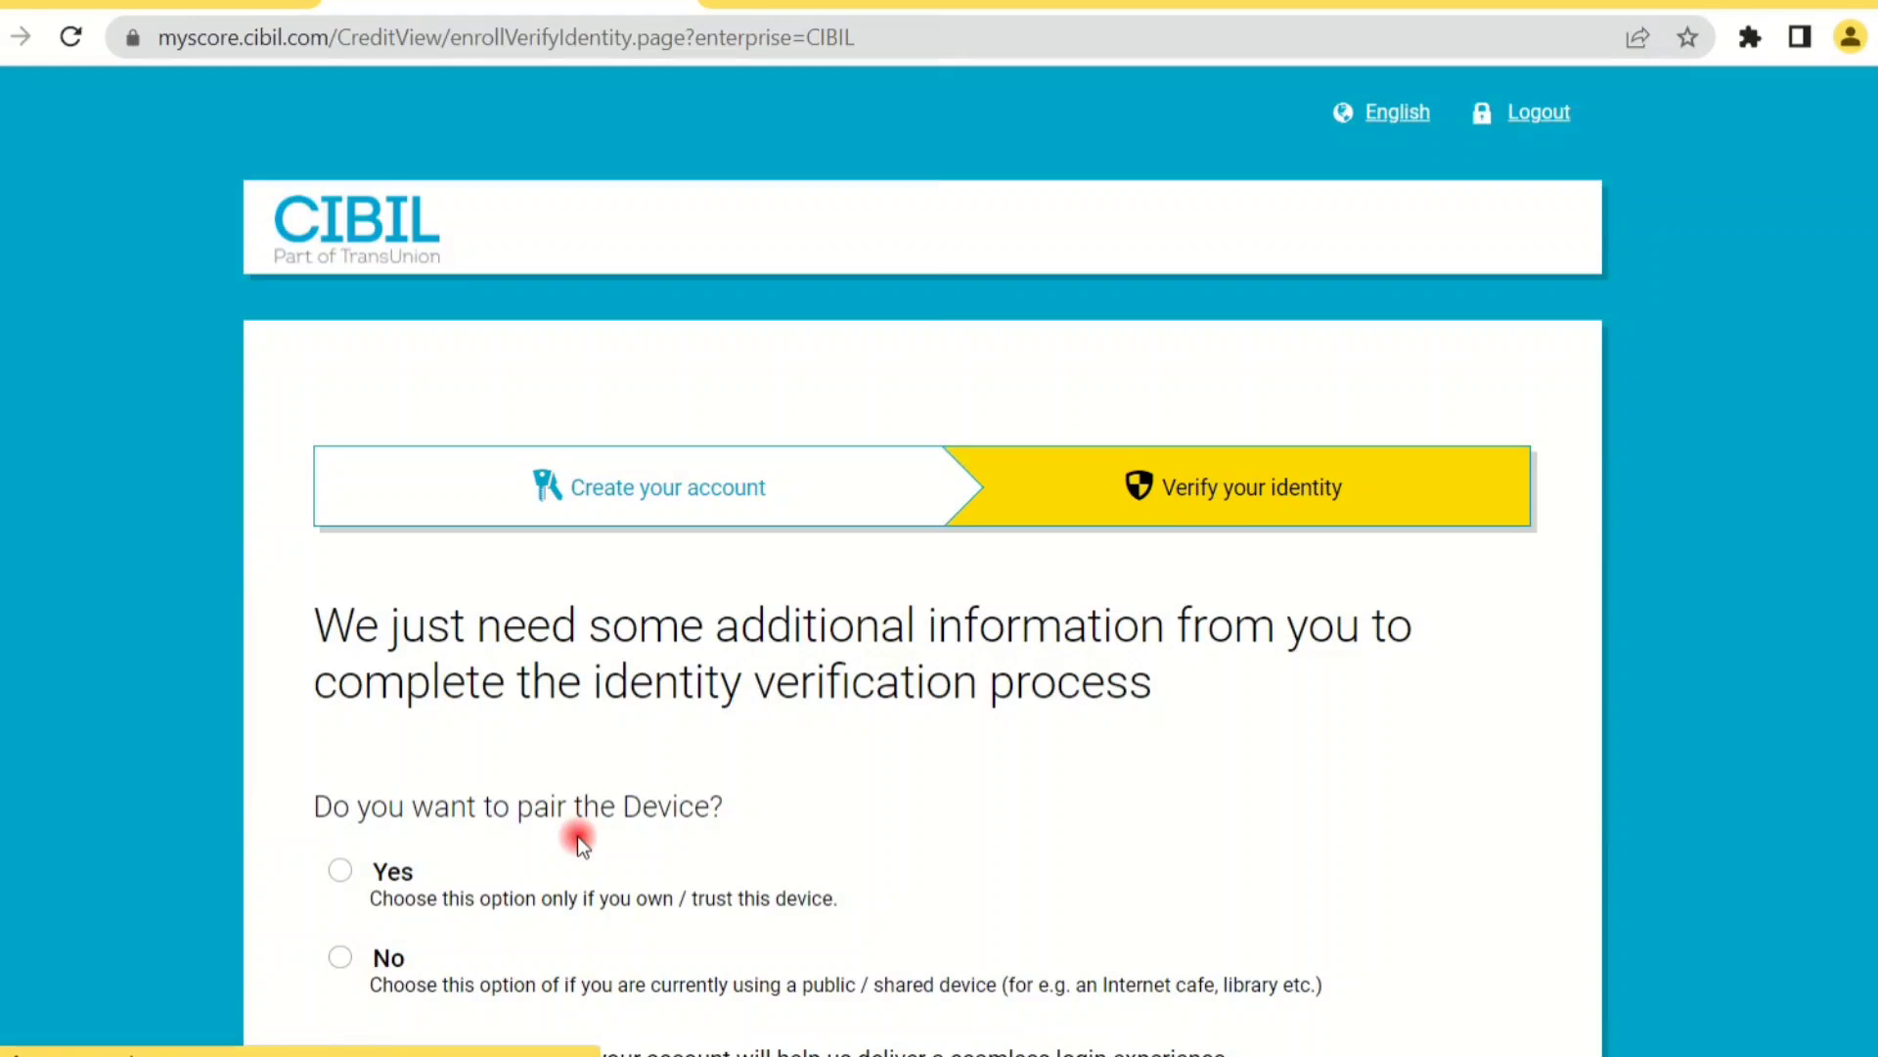
# Step: Choose Yes for pairing the device, continue to complete the enrolment, and go to the dashboard
pyautogui.scroll(-2, 577, 835)
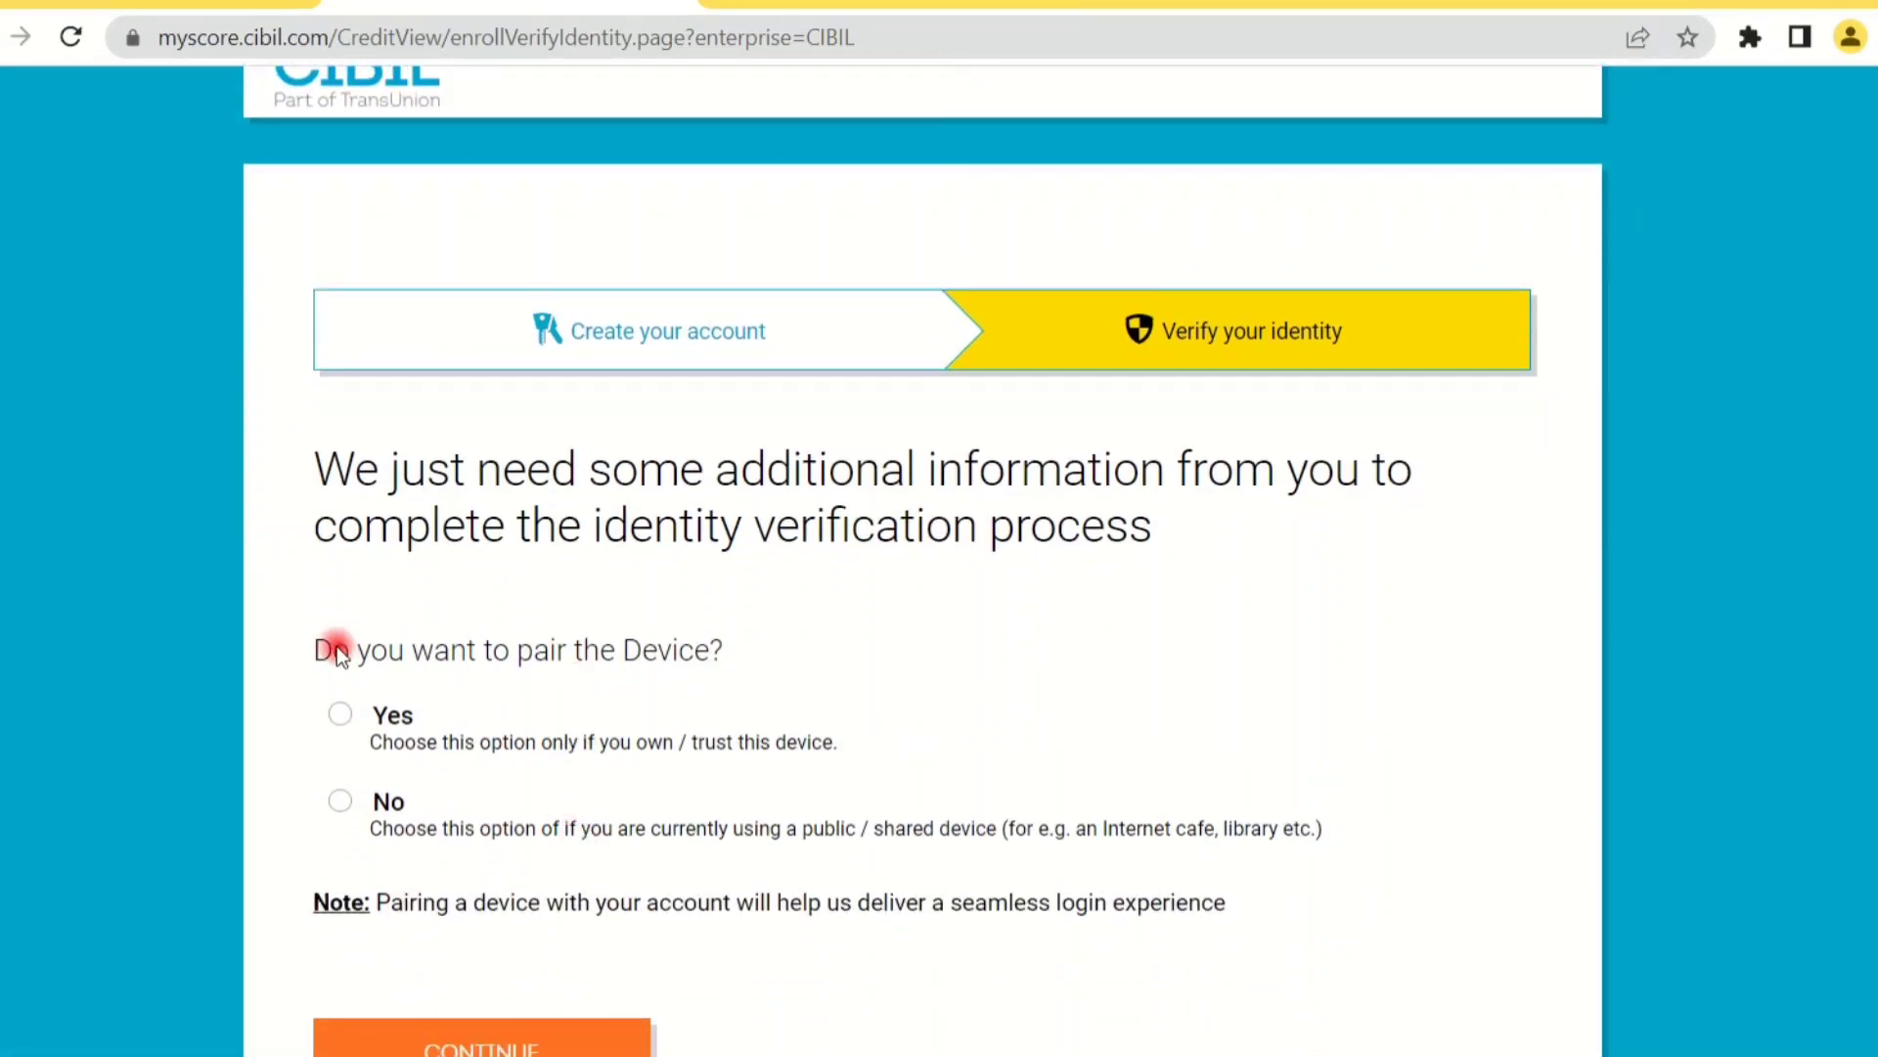
pyautogui.click(342, 715)
pyautogui.scroll(-3, 455, 649)
pyautogui.click(445, 740)
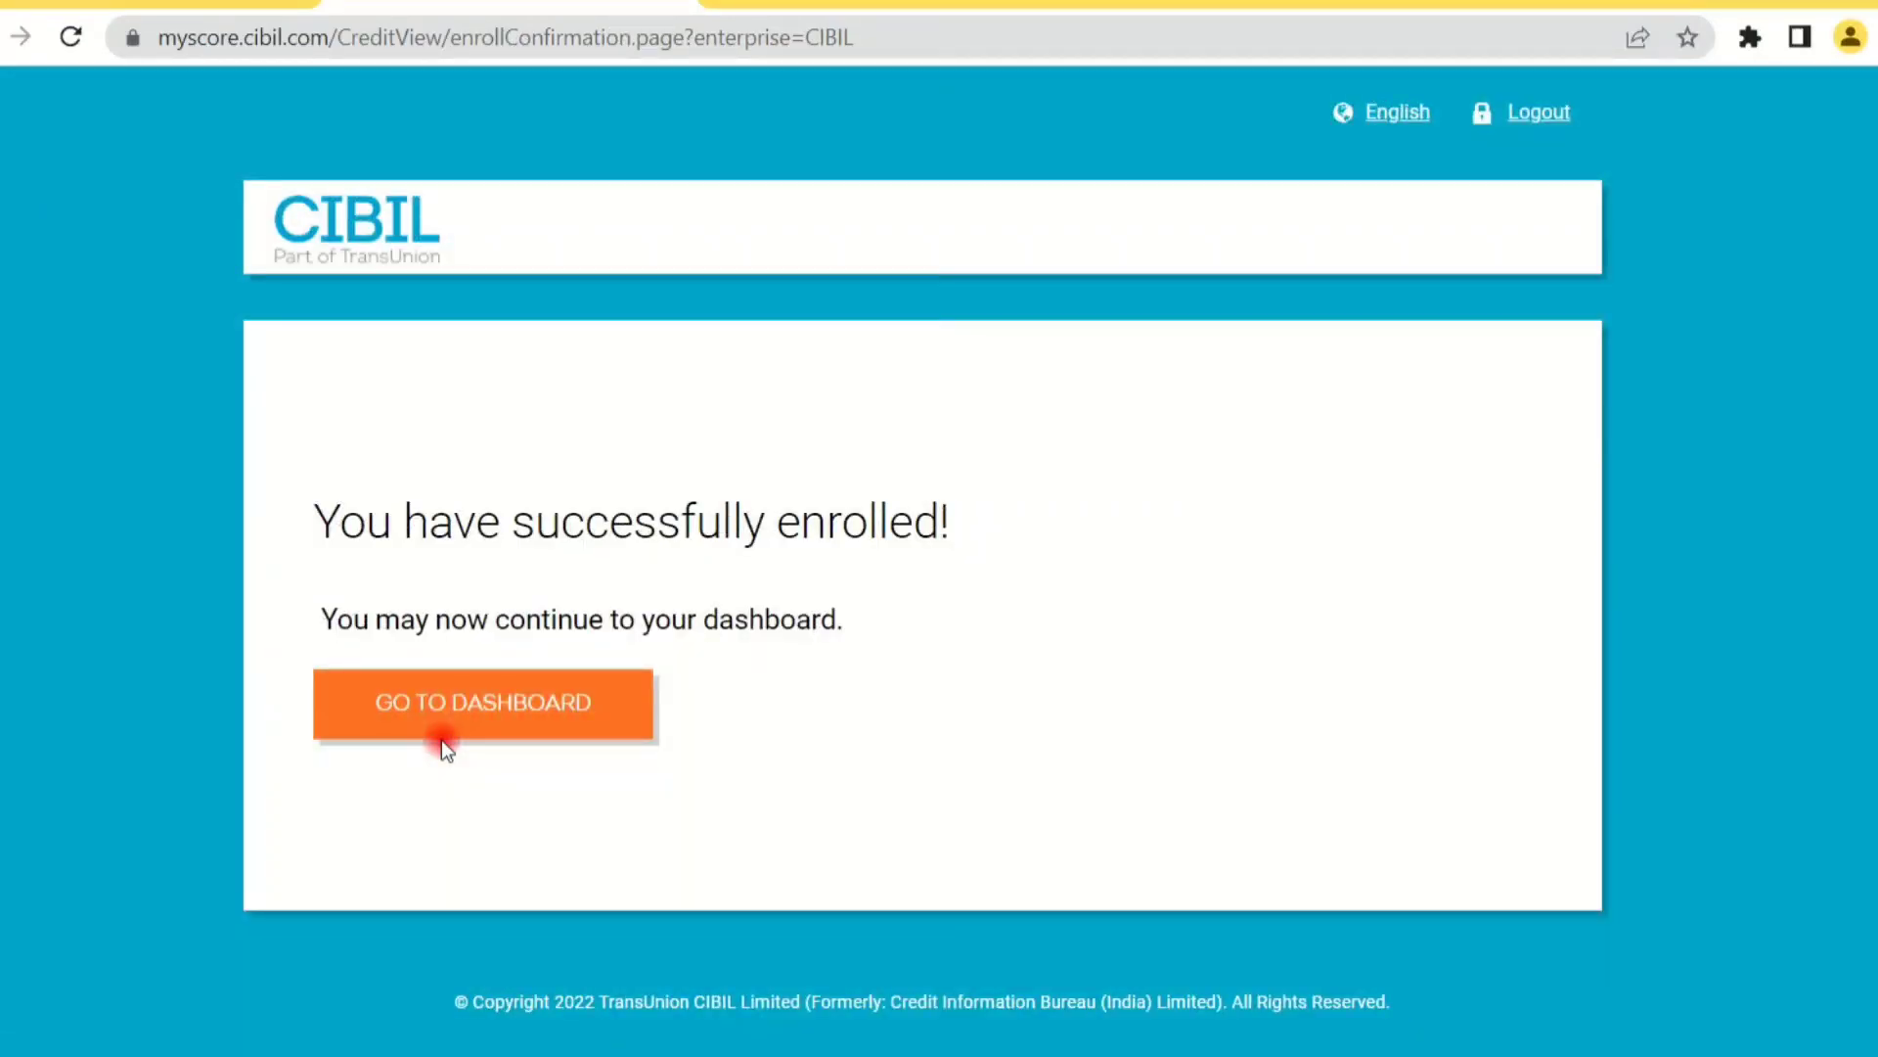
pyautogui.click(503, 695)
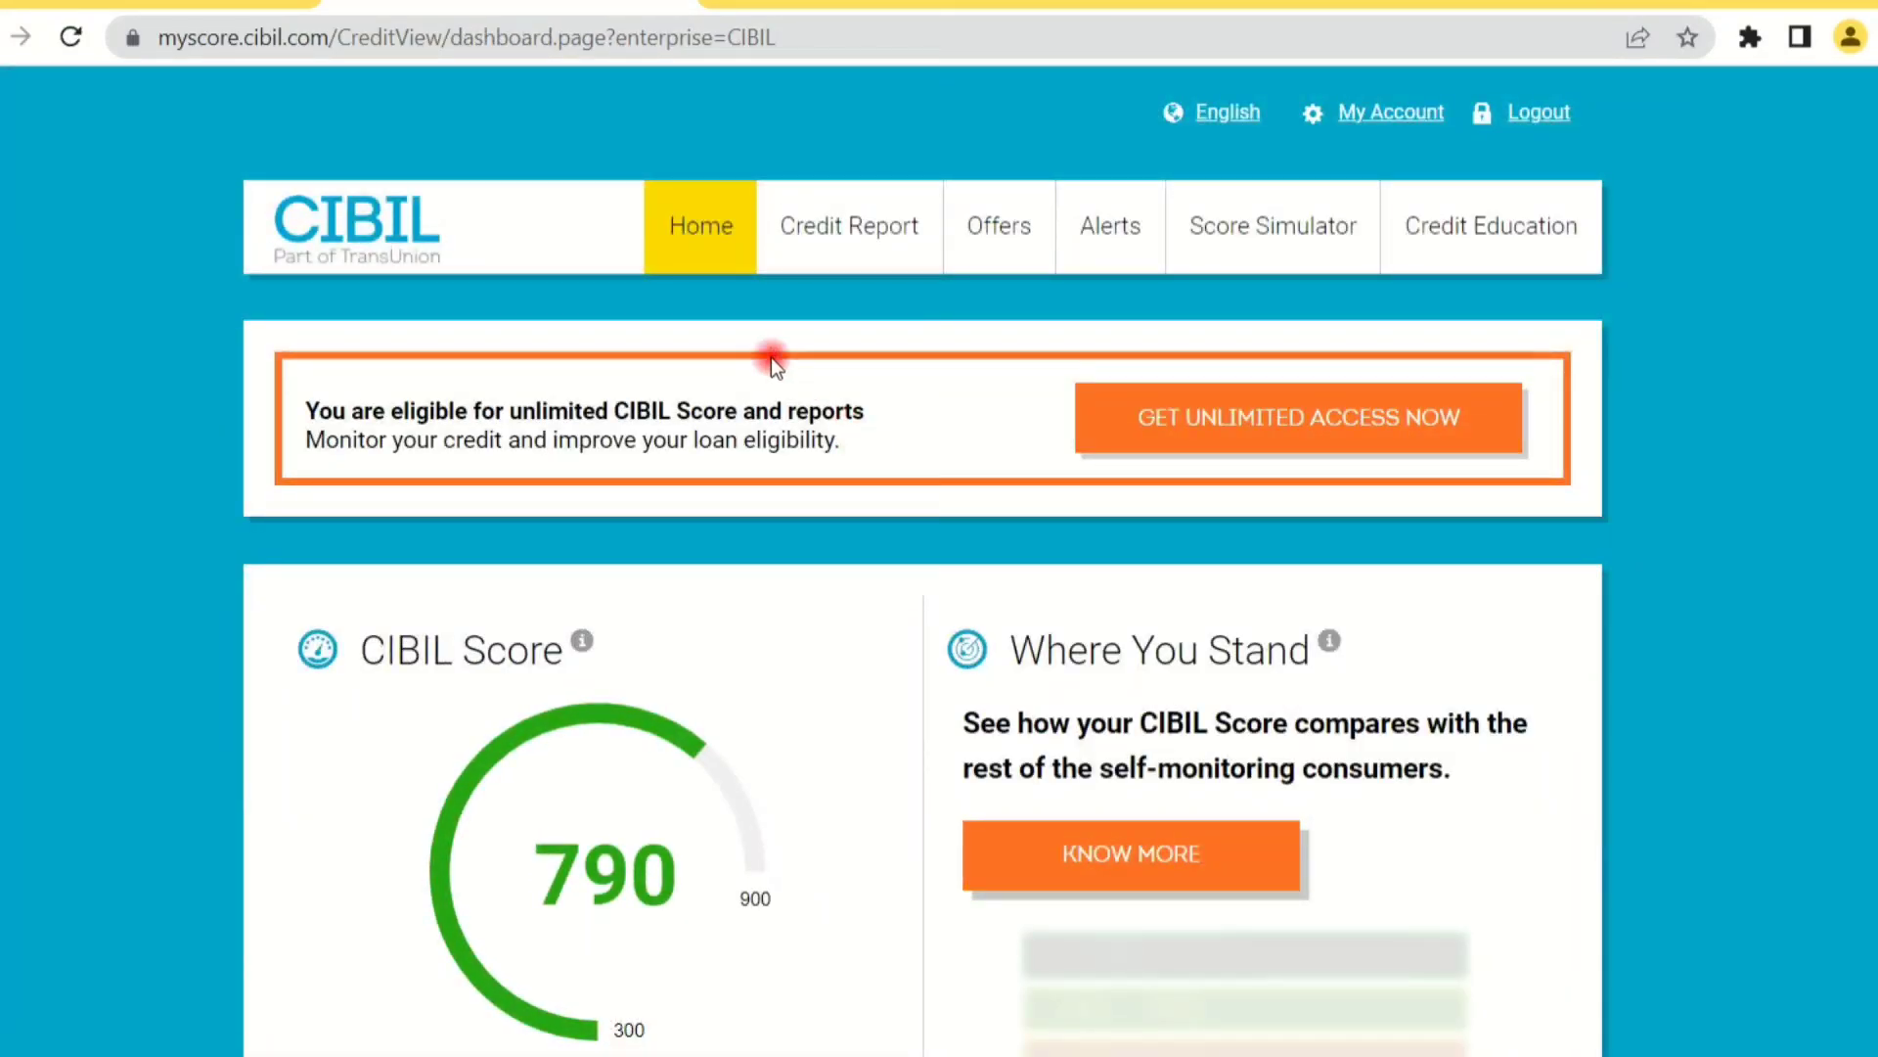
# Step: View the CIBIL score on the dashboard, read the explanation of the score section and close it
pyautogui.scroll(-2, 711, 276)
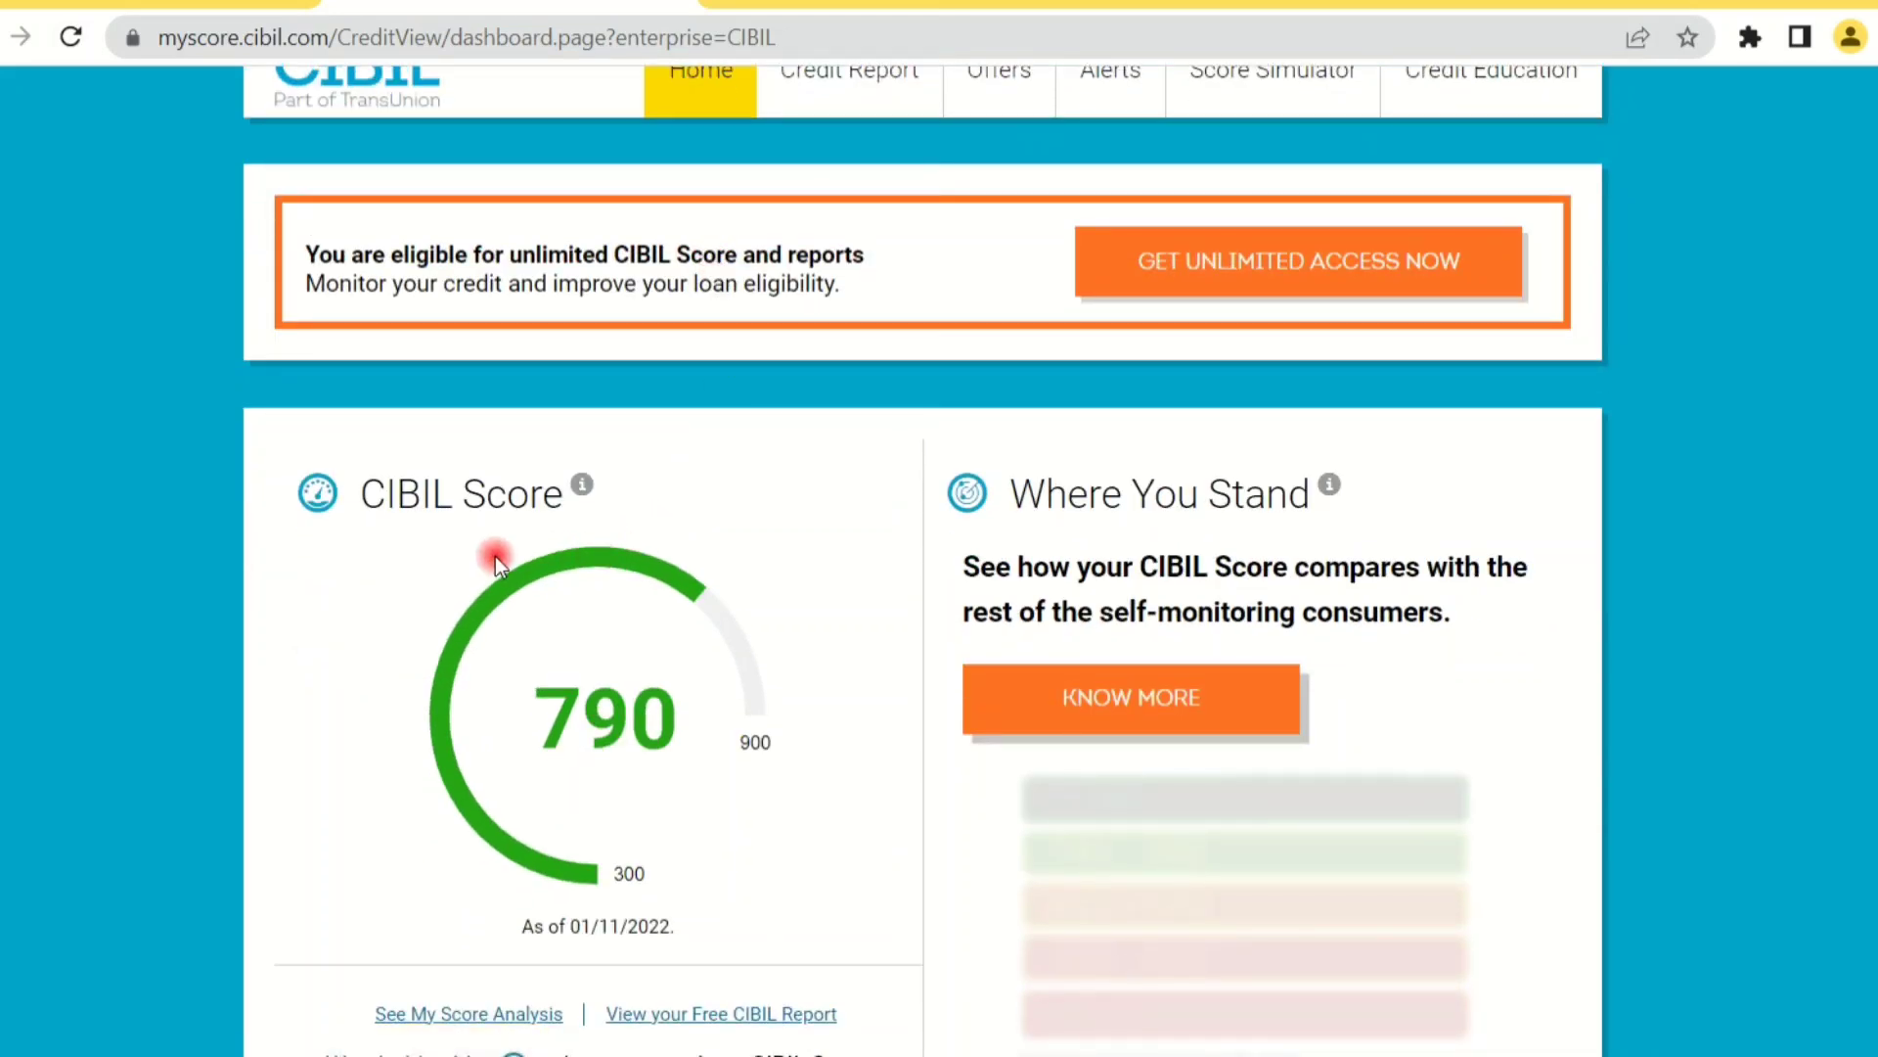
pyautogui.scroll(-2, 495, 550)
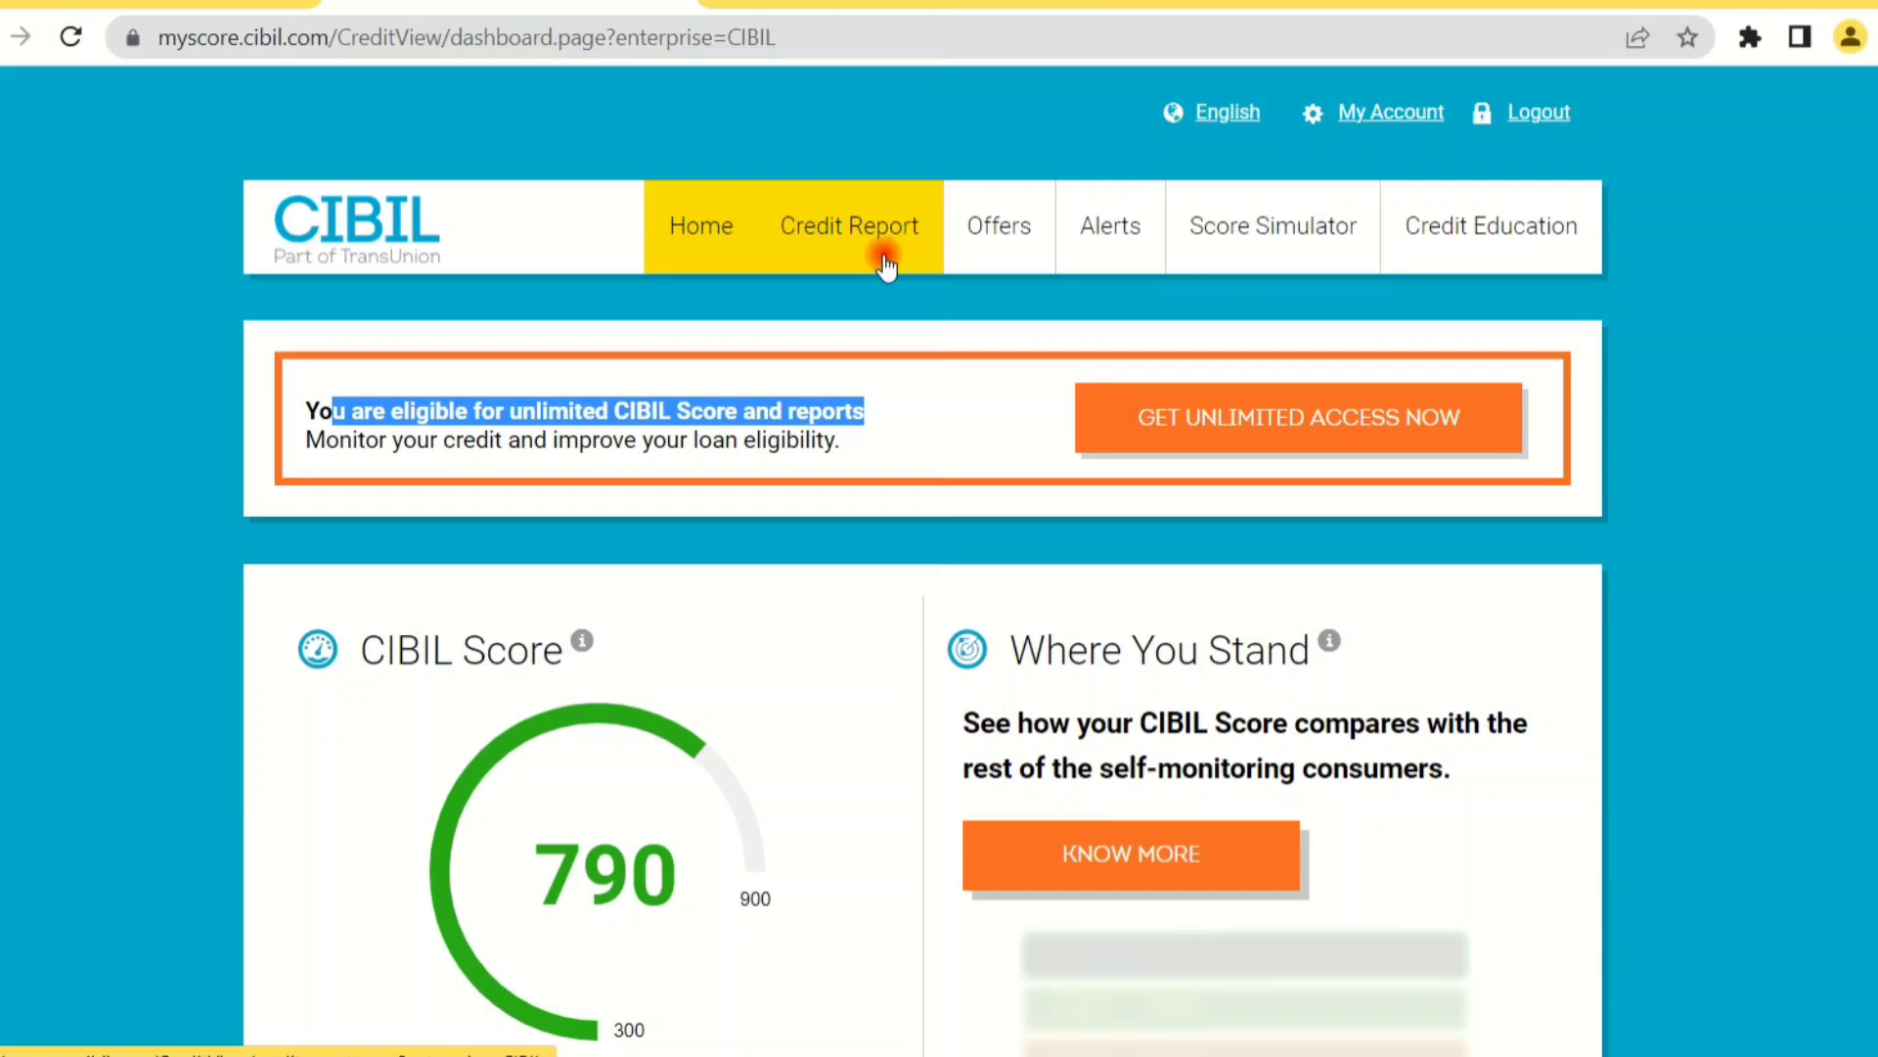
pyautogui.click(579, 642)
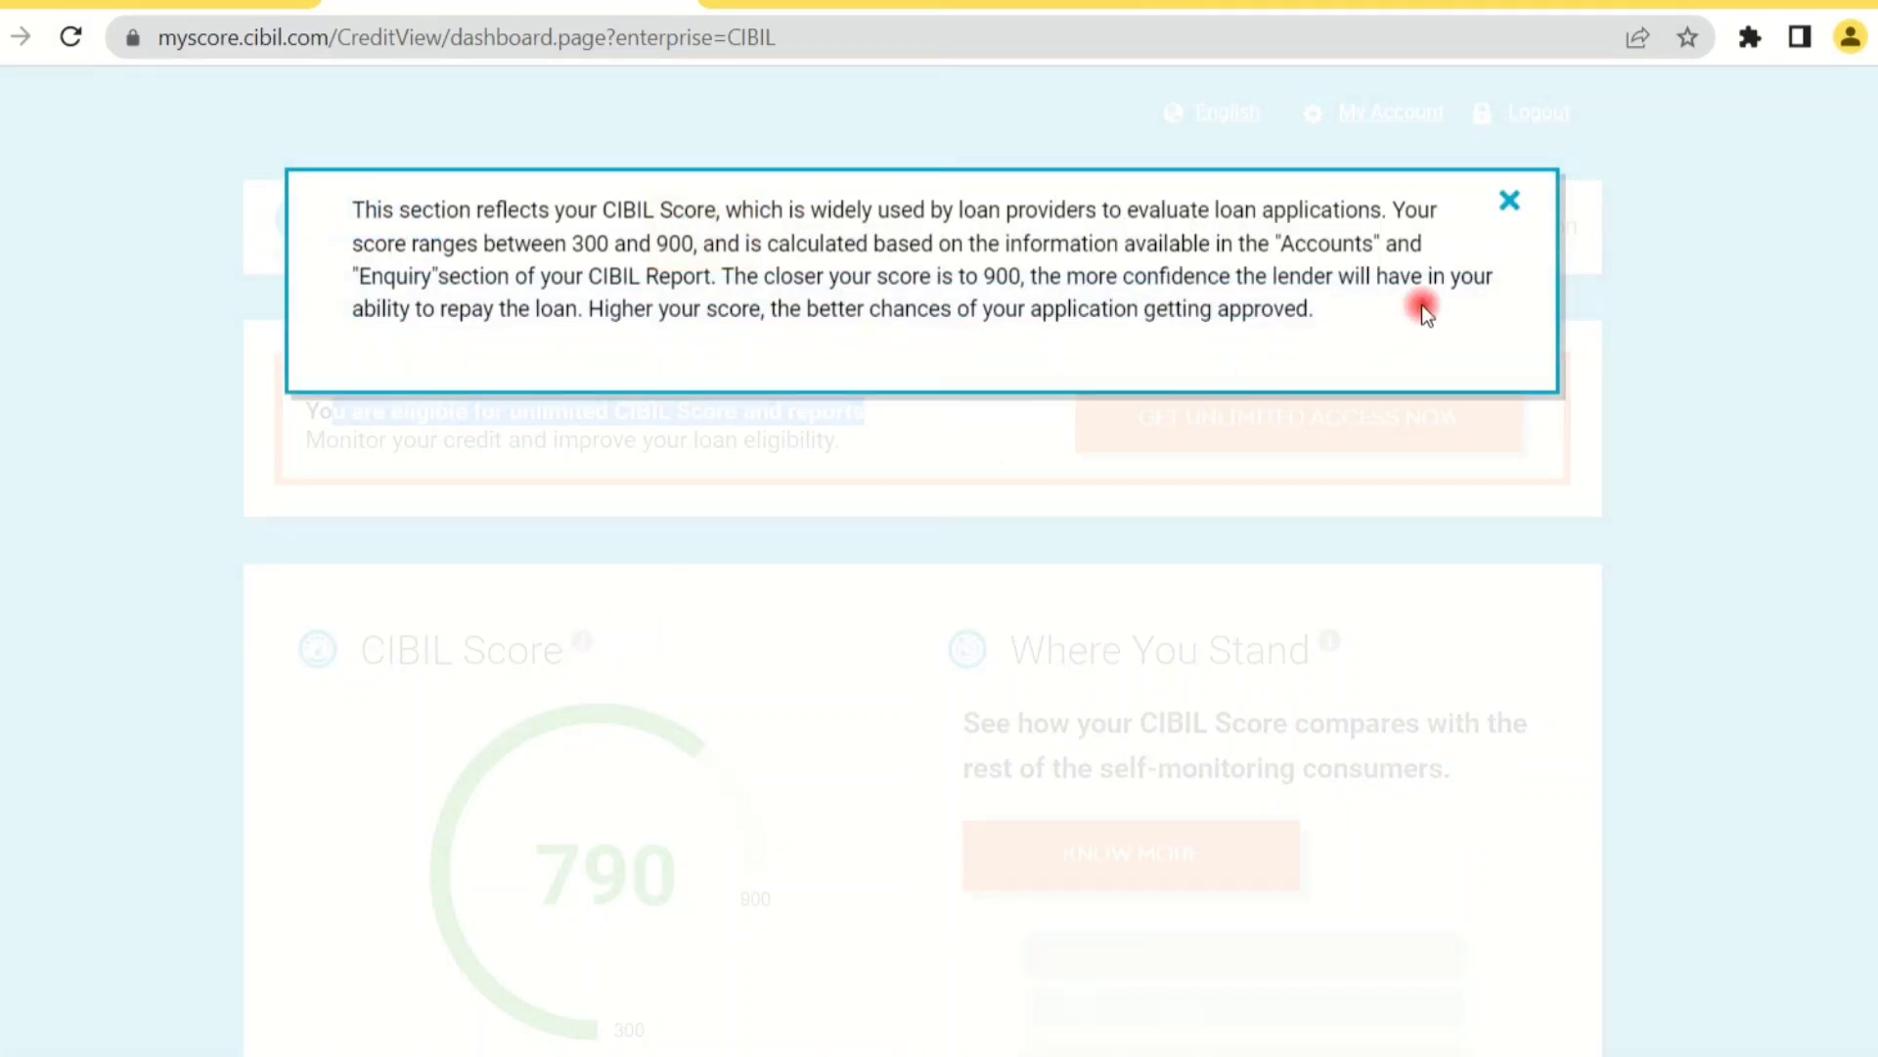
pyautogui.click(1509, 190)
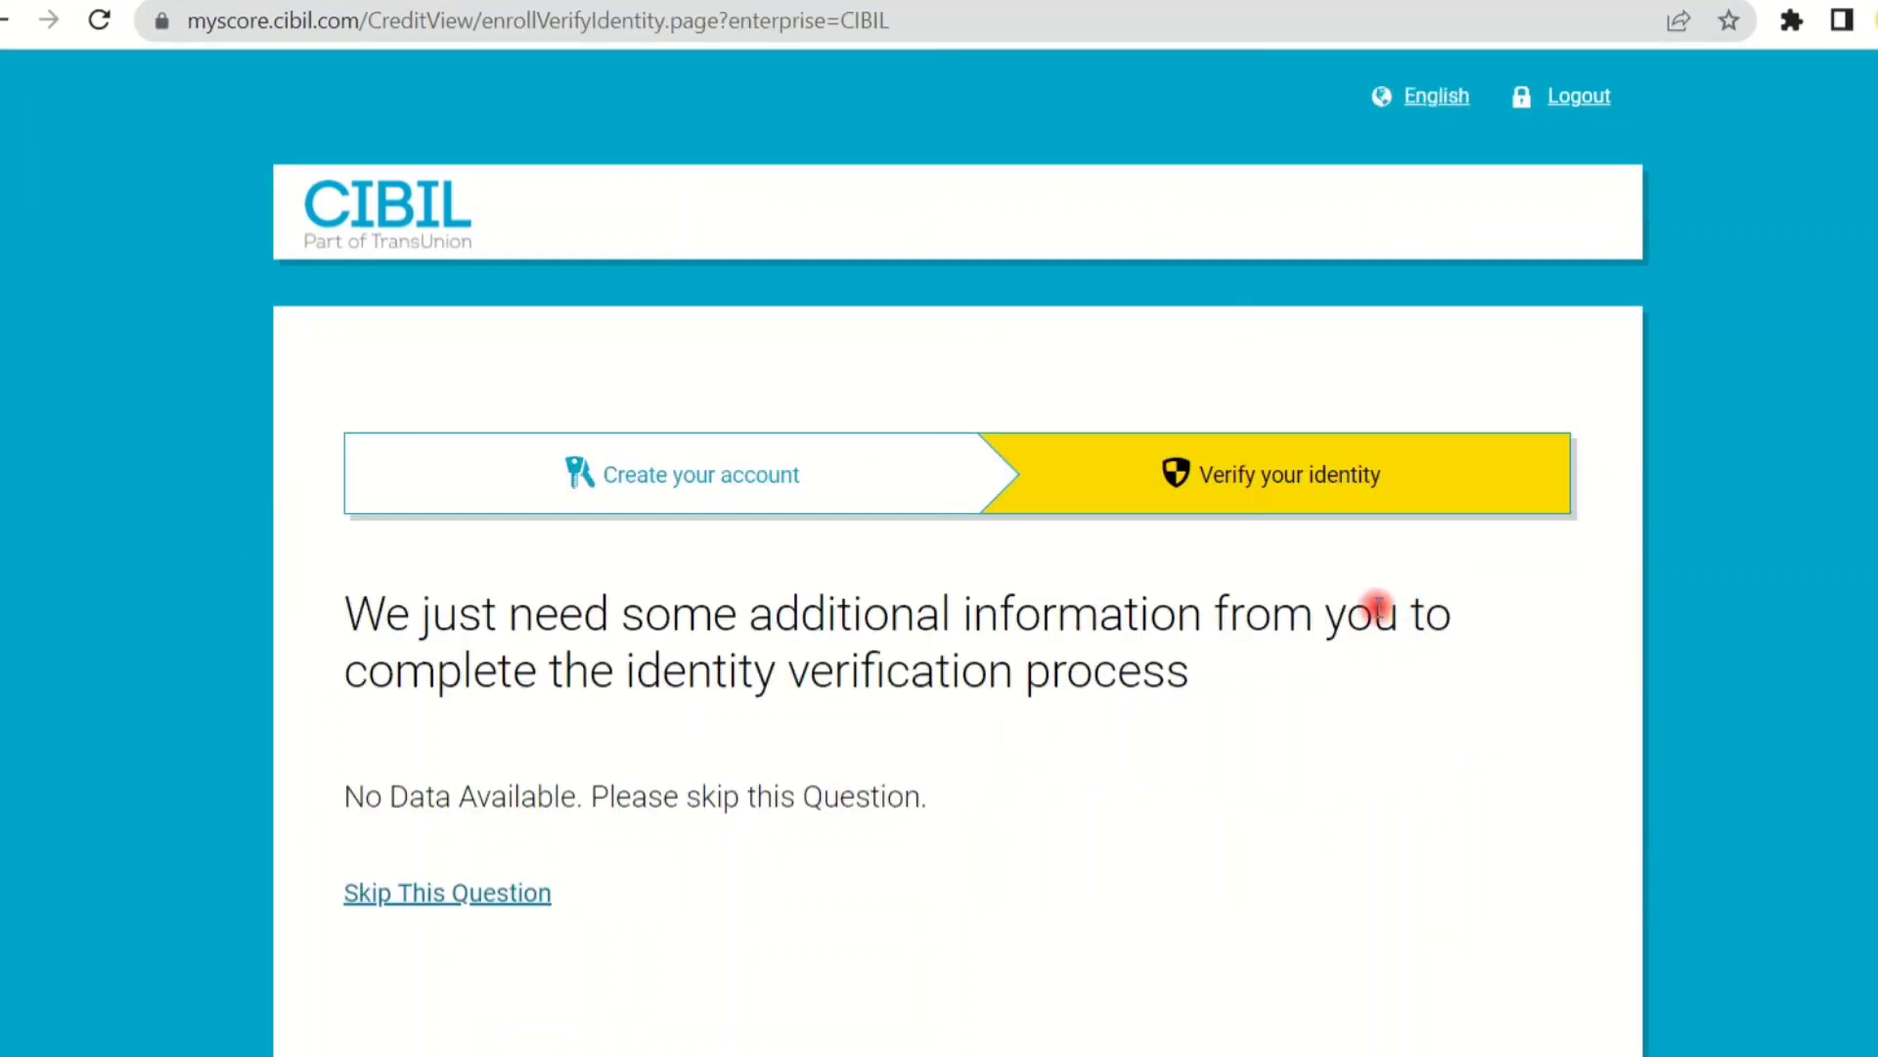
# Step: Skip the identity verification question that has no data and look over the form for credit card or loan account numbers
pyautogui.scroll(-2, 1373, 611)
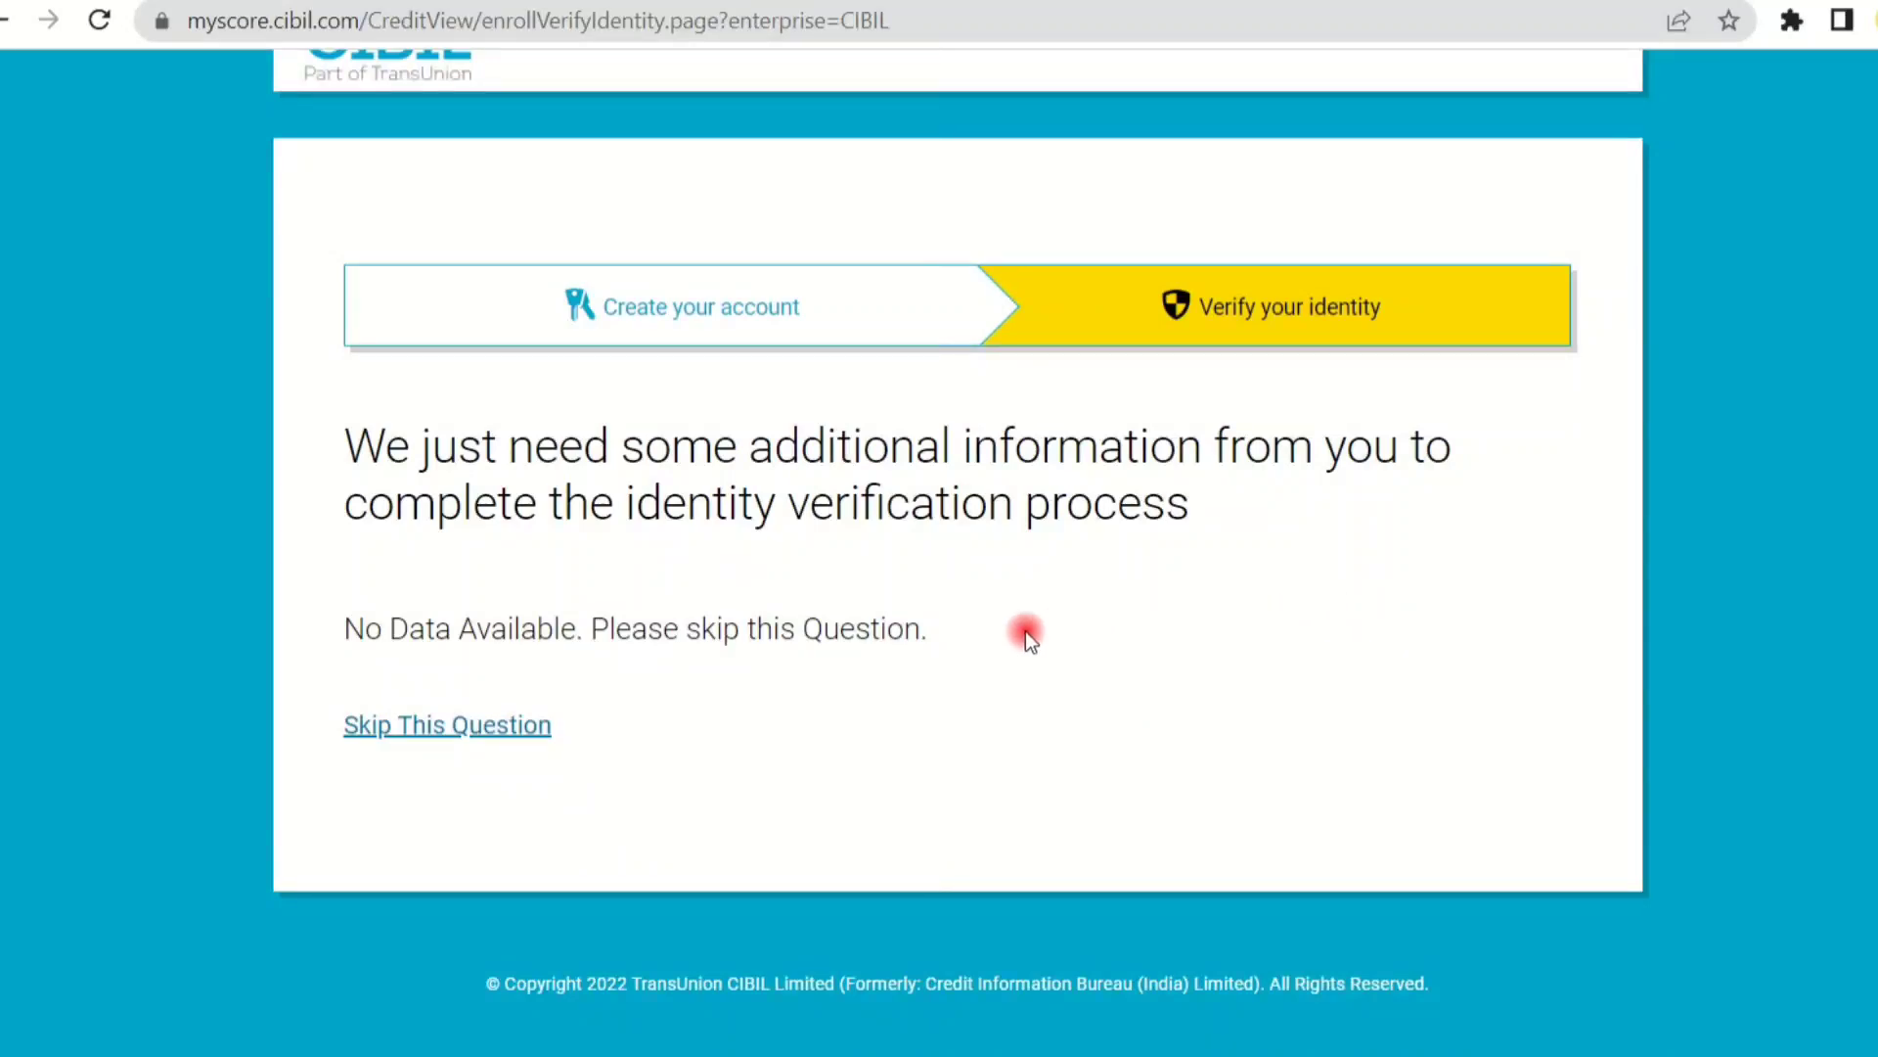
pyautogui.click(407, 719)
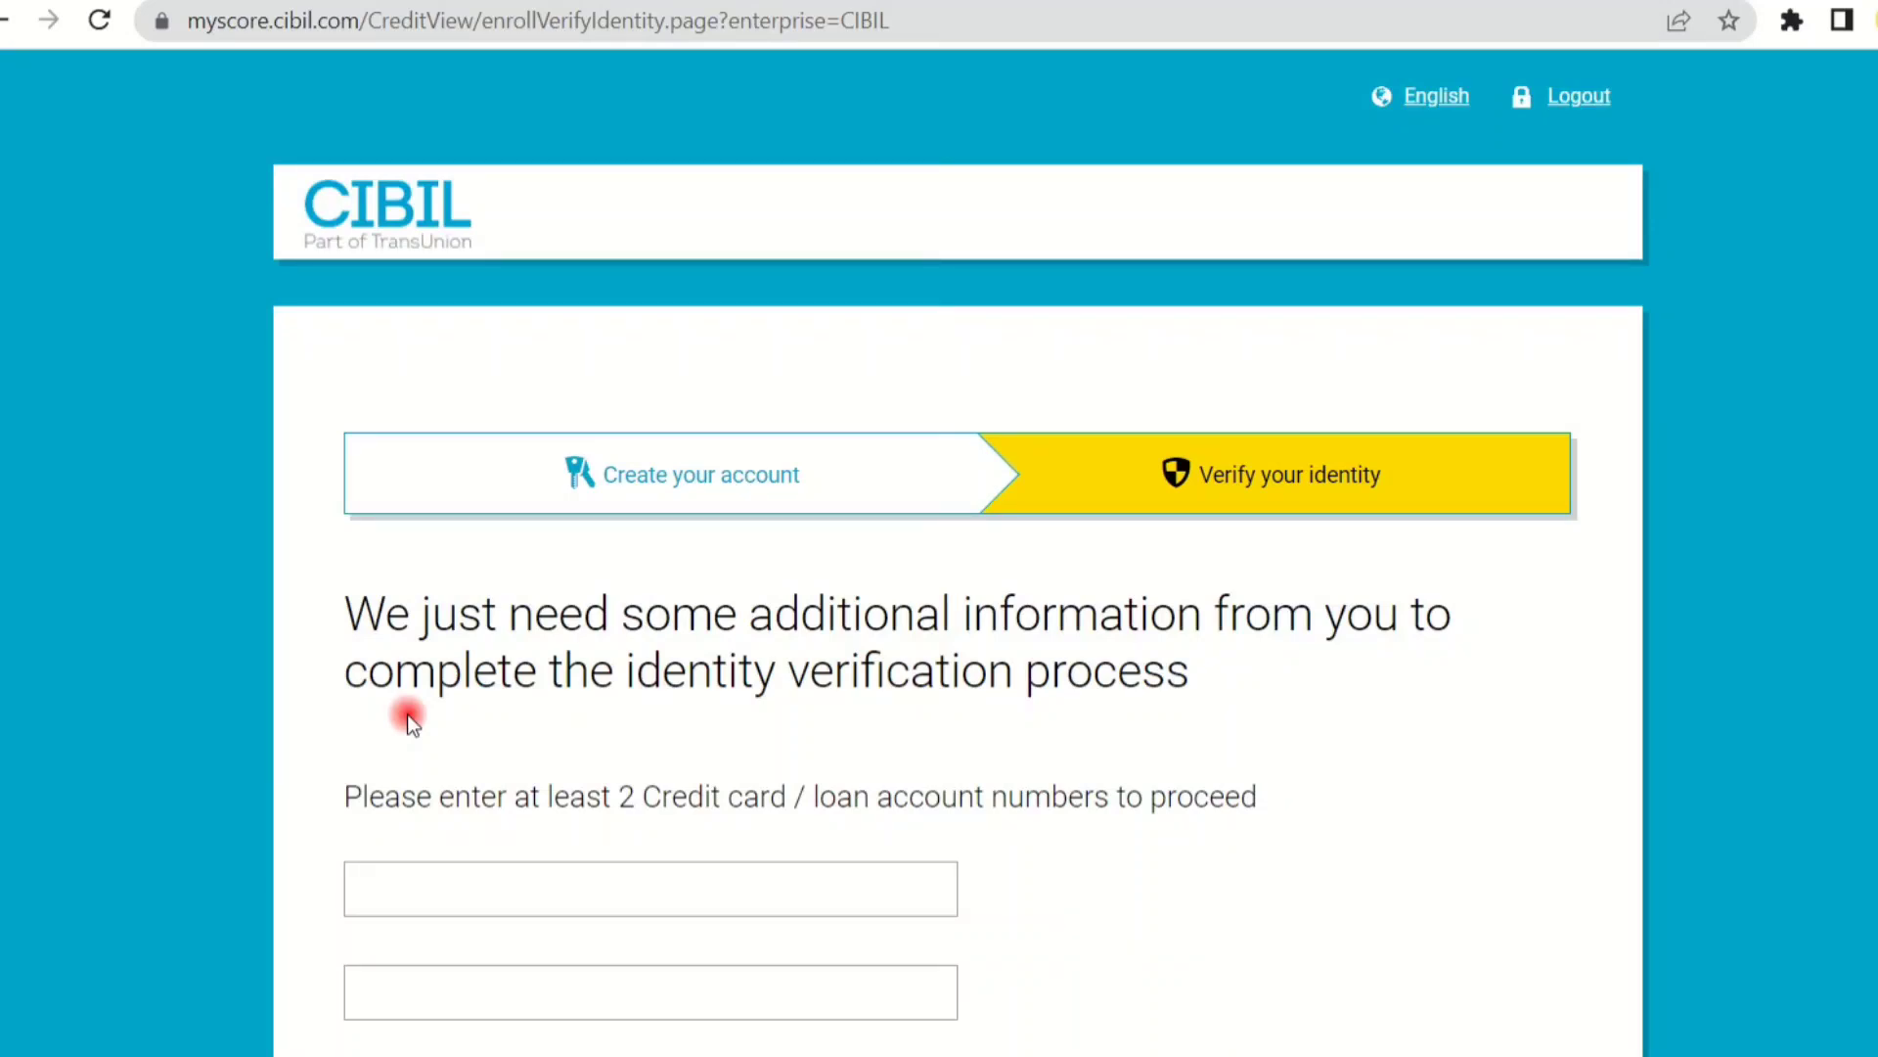
pyautogui.scroll(-1, 407, 714)
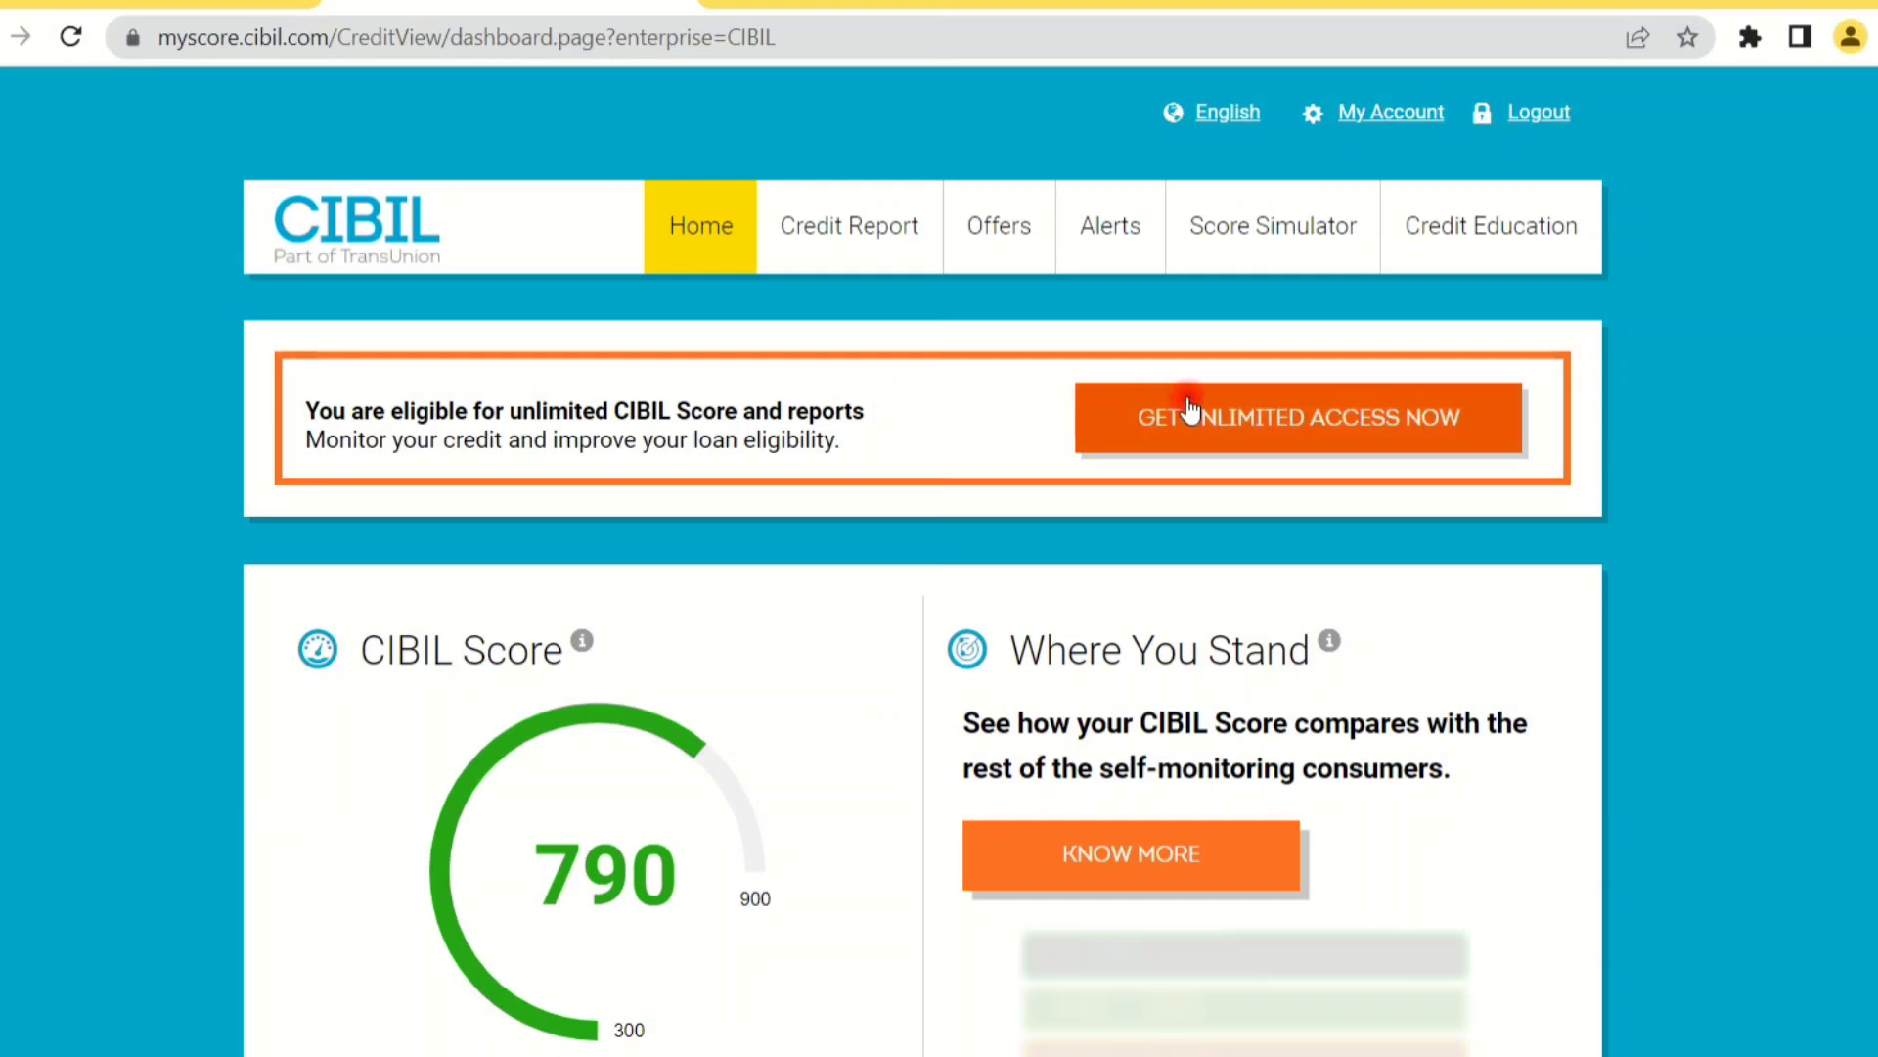
# Step: Open the unlimited access offer, compare the Premium, Standard and Basic subscription plans, and return to the home dashboard
pyautogui.click(1241, 413)
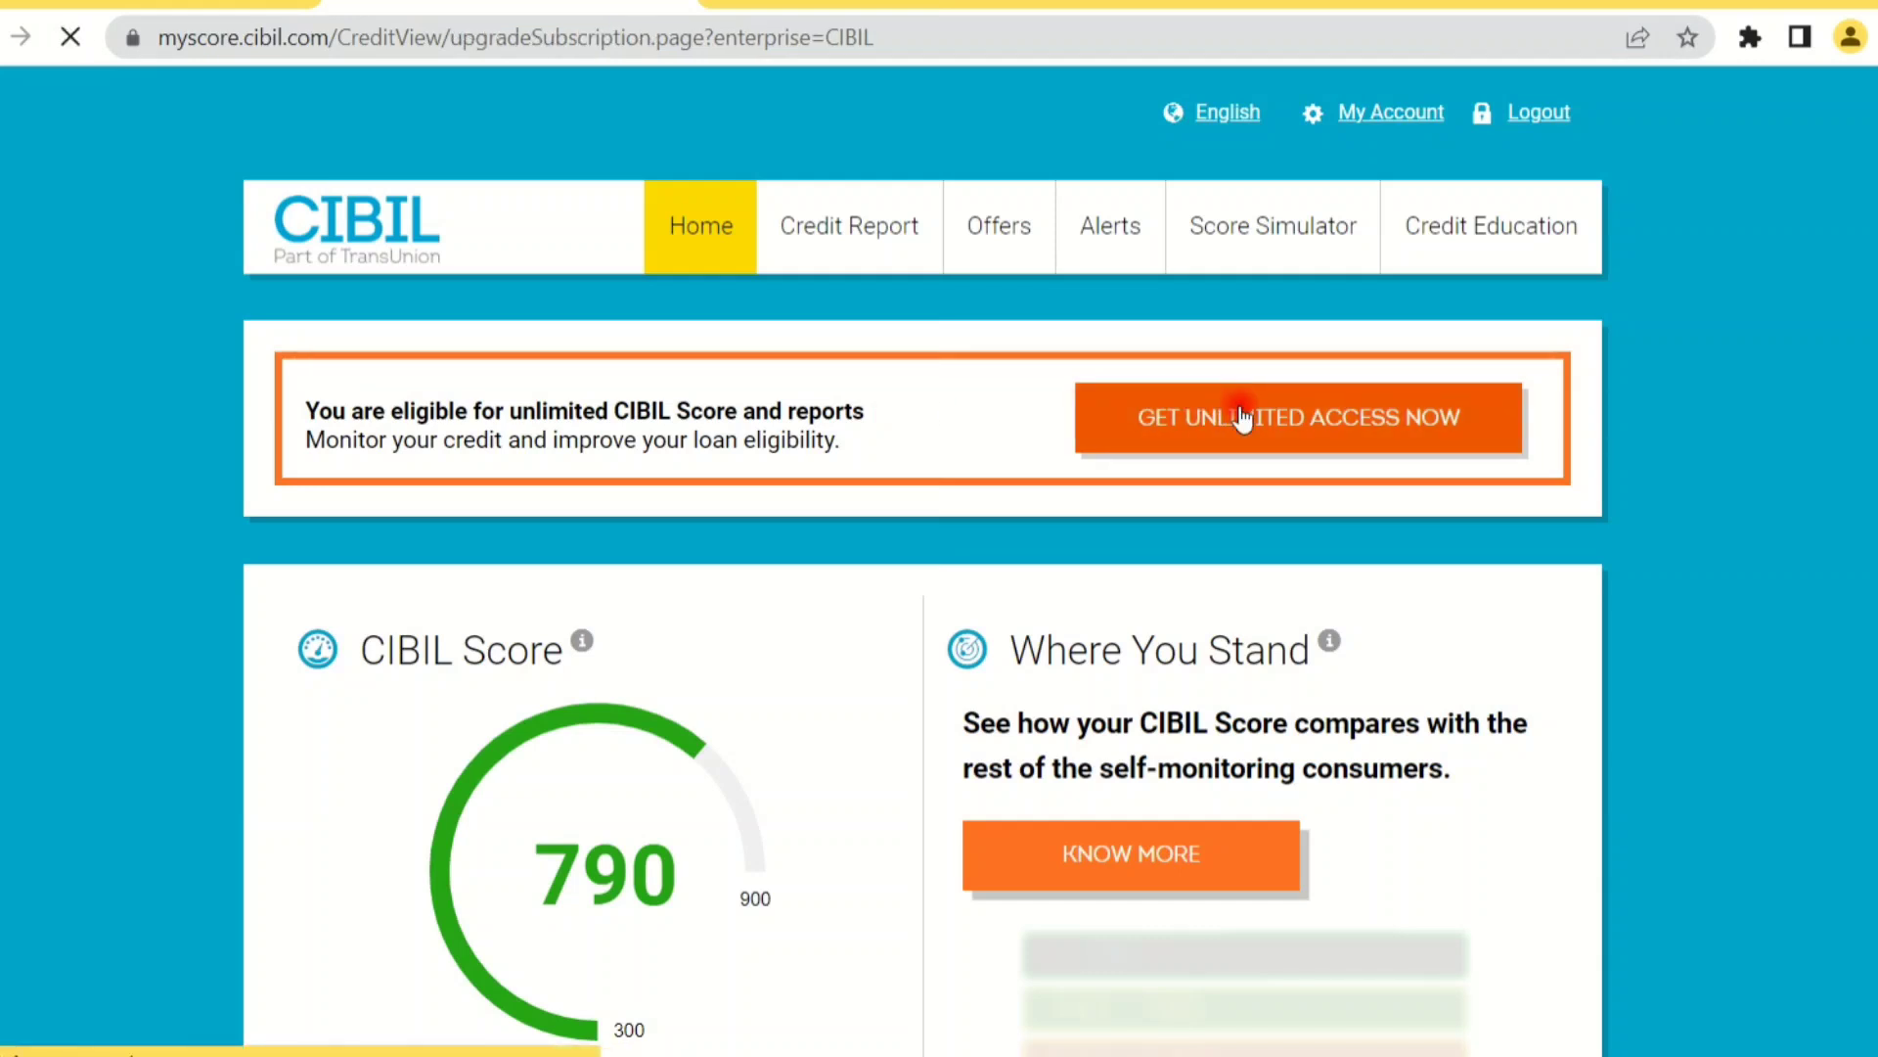
pyautogui.scroll(-3, 1241, 409)
pyautogui.scroll(-2, 780, 494)
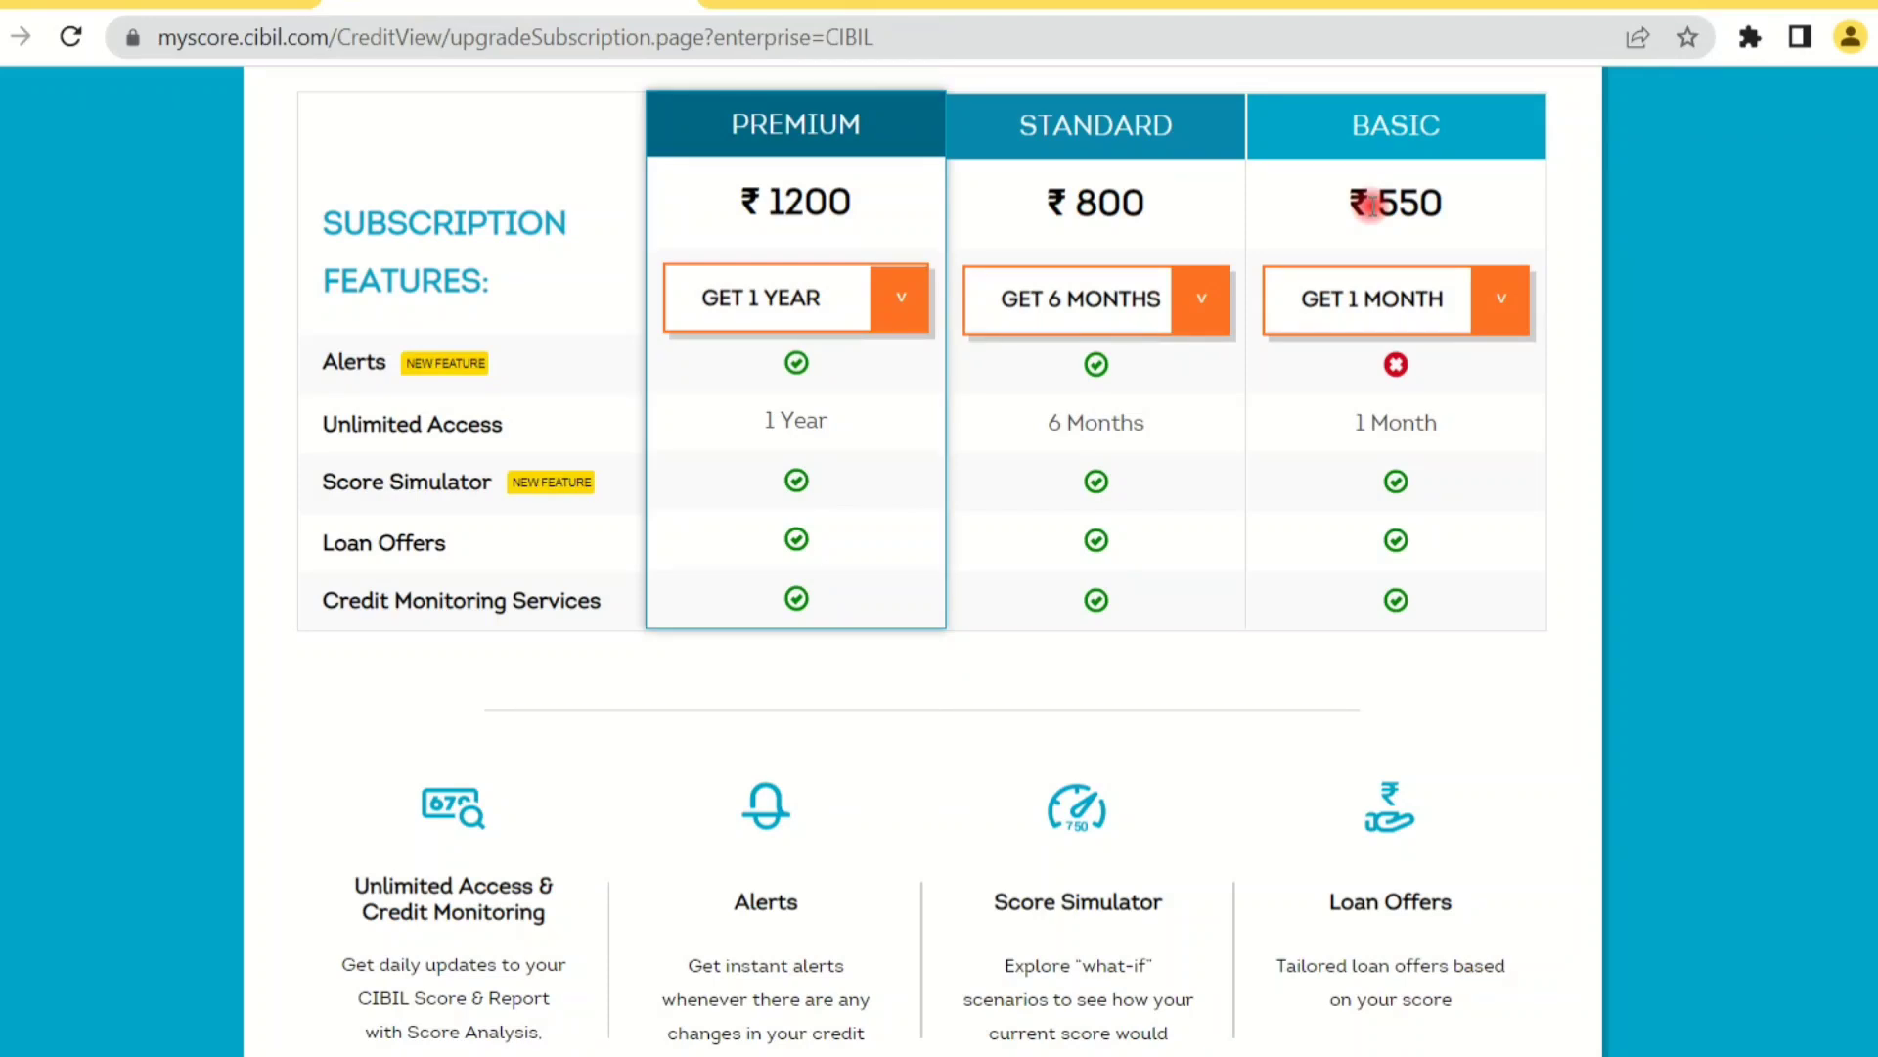
pyautogui.scroll(-3, 826, 532)
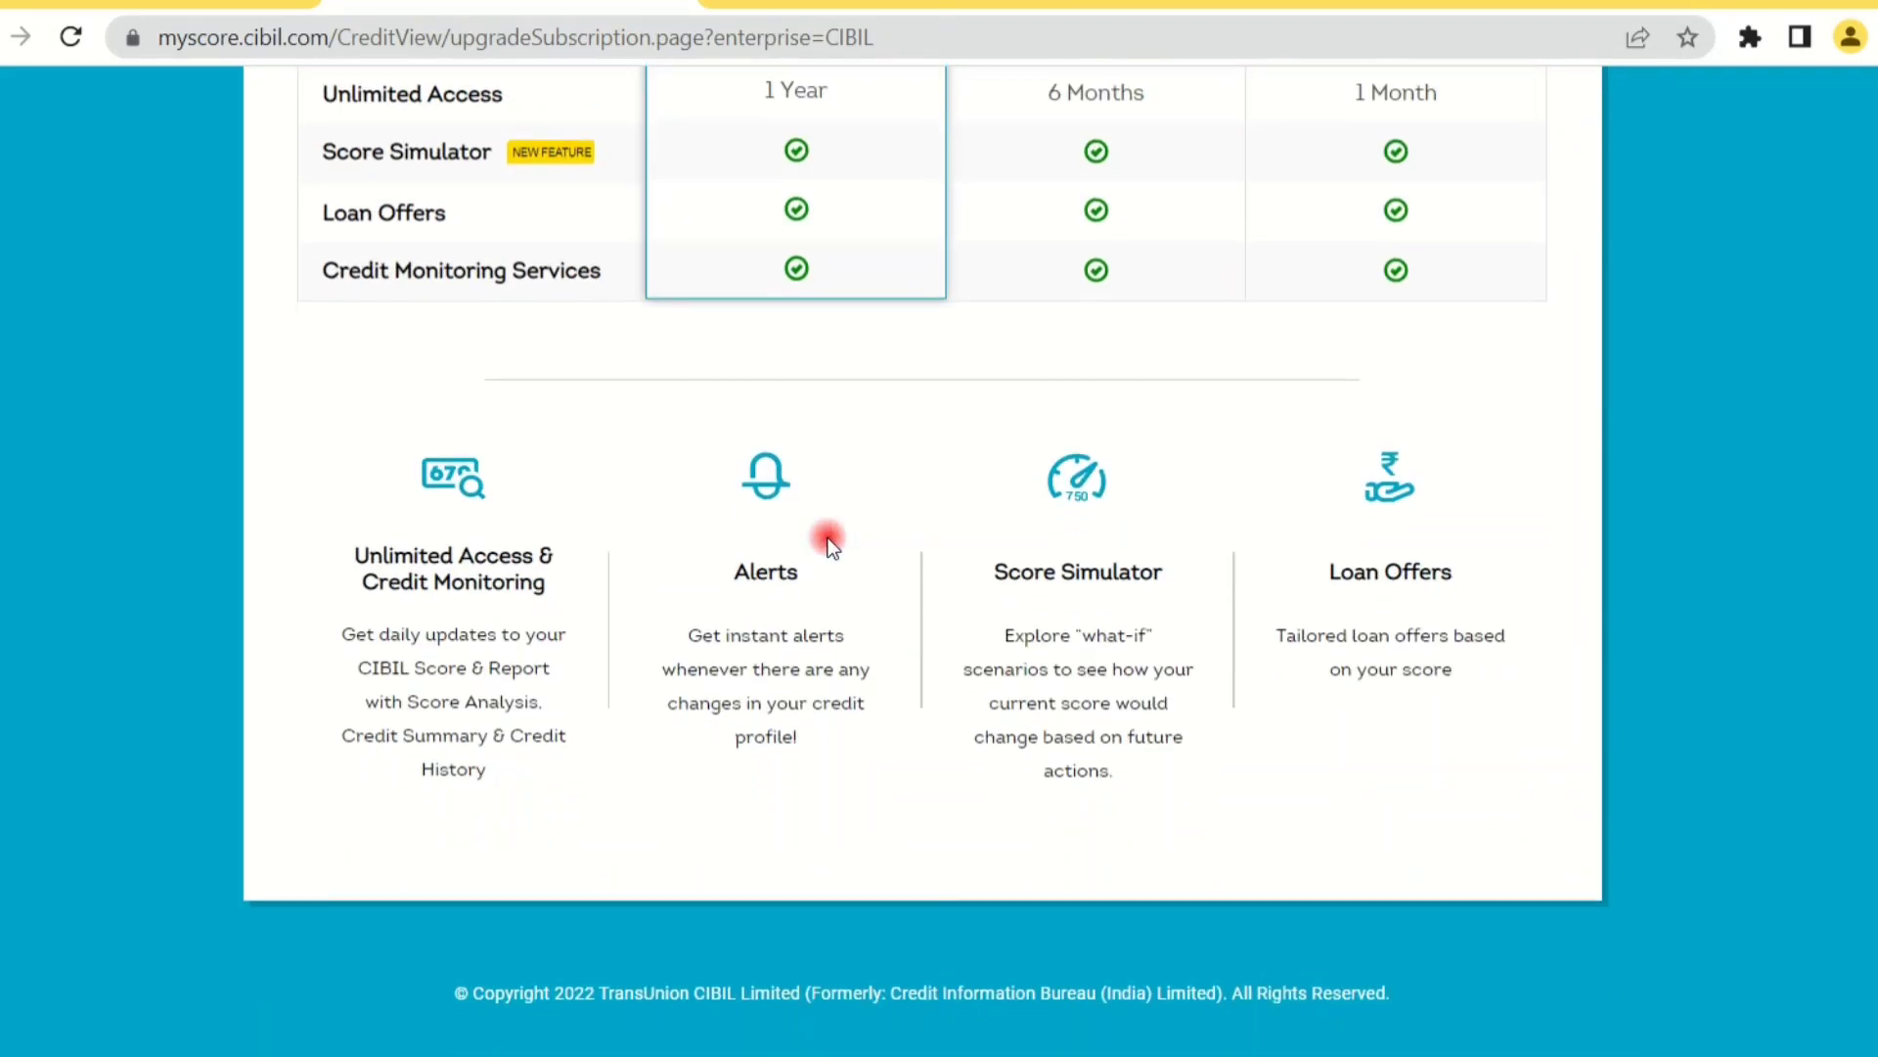
pyautogui.scroll(8, 828, 539)
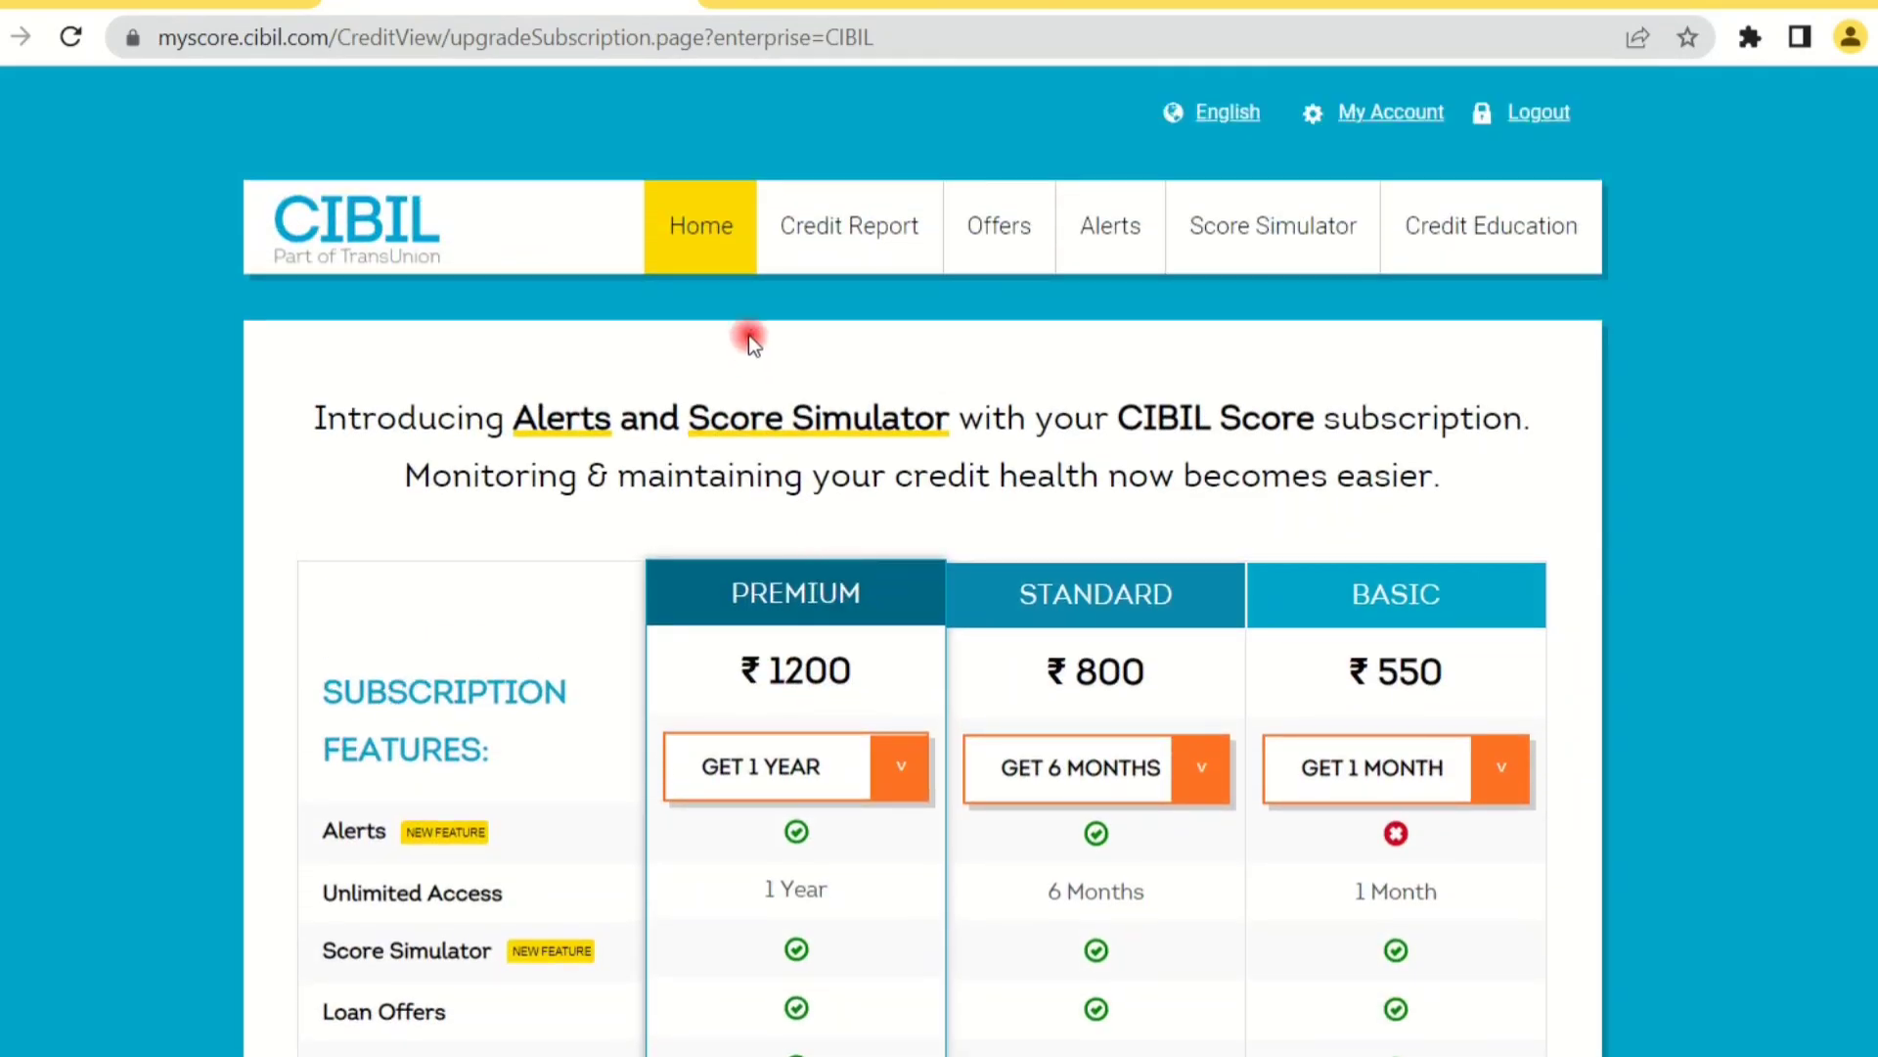
pyautogui.click(702, 235)
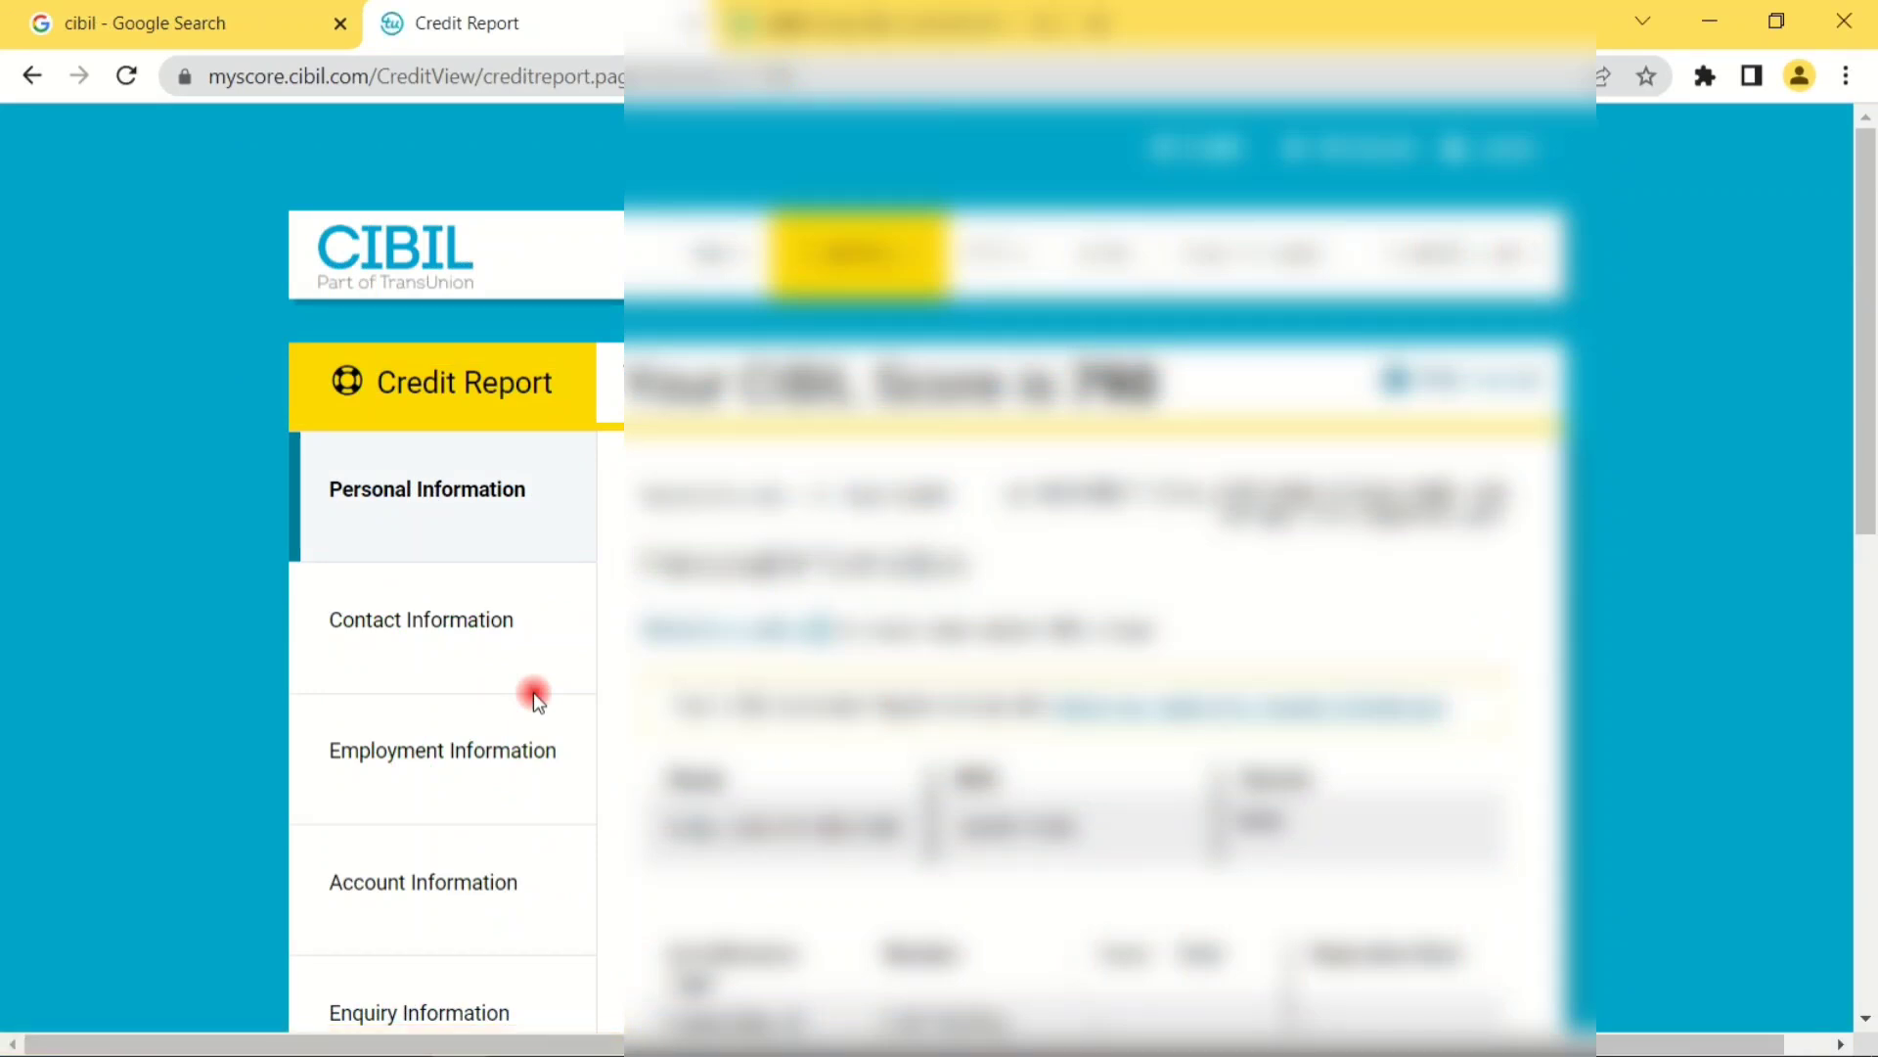
# Step: Go through the personal, contact, employment and account information sections of the credit report
pyautogui.scroll(-3, 532, 691)
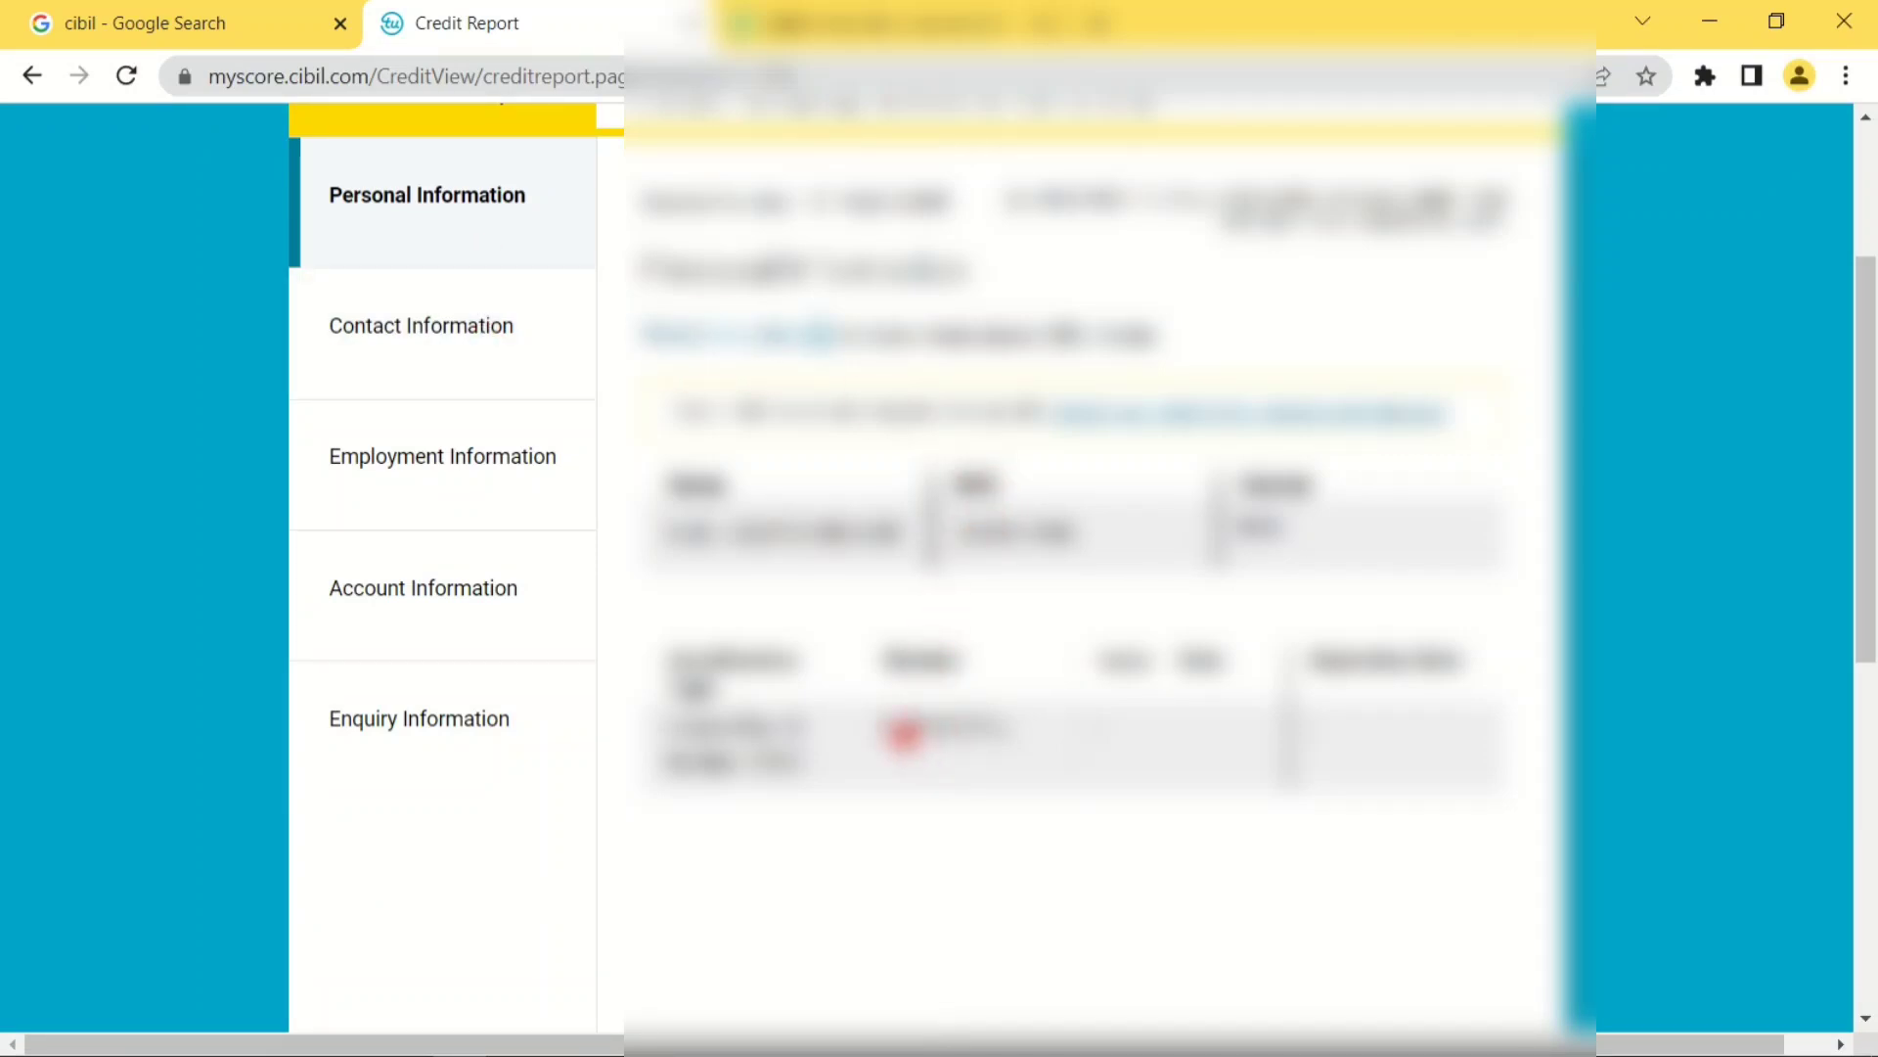
pyautogui.click(495, 356)
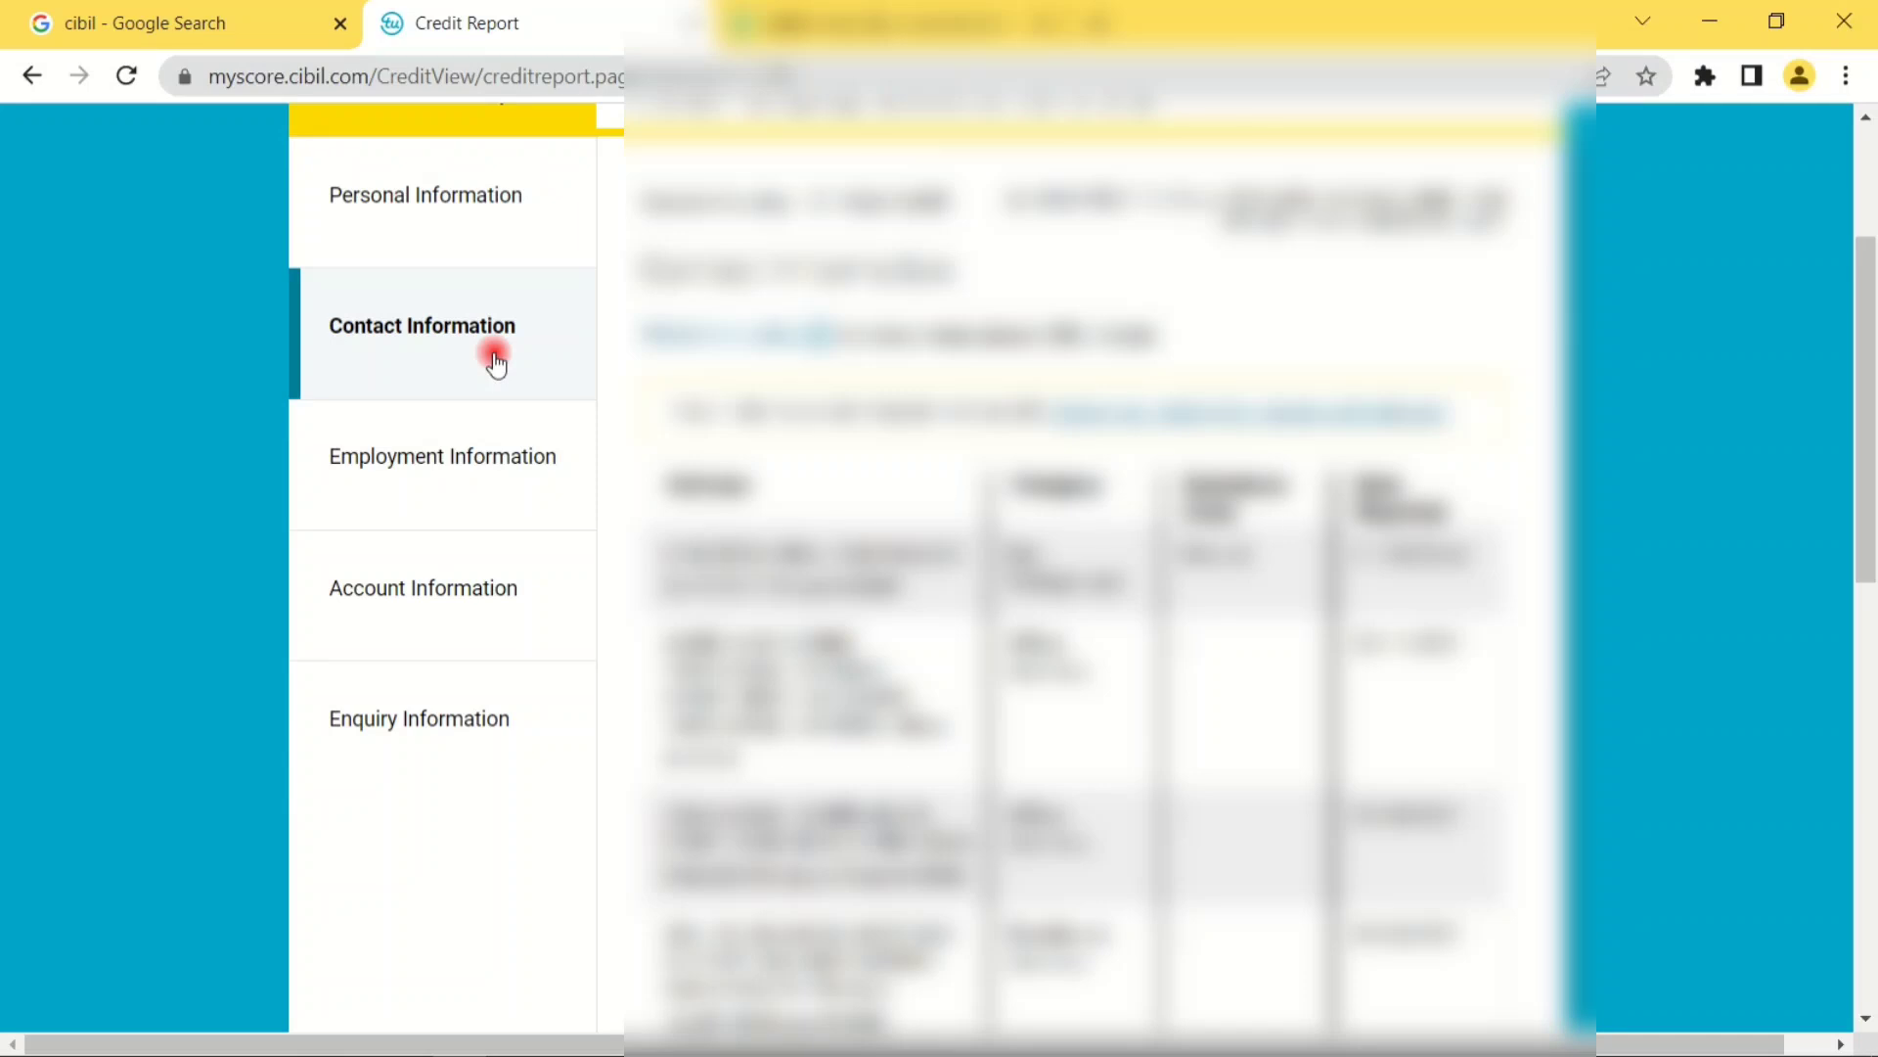
pyautogui.click(515, 483)
pyautogui.click(517, 487)
pyautogui.click(486, 558)
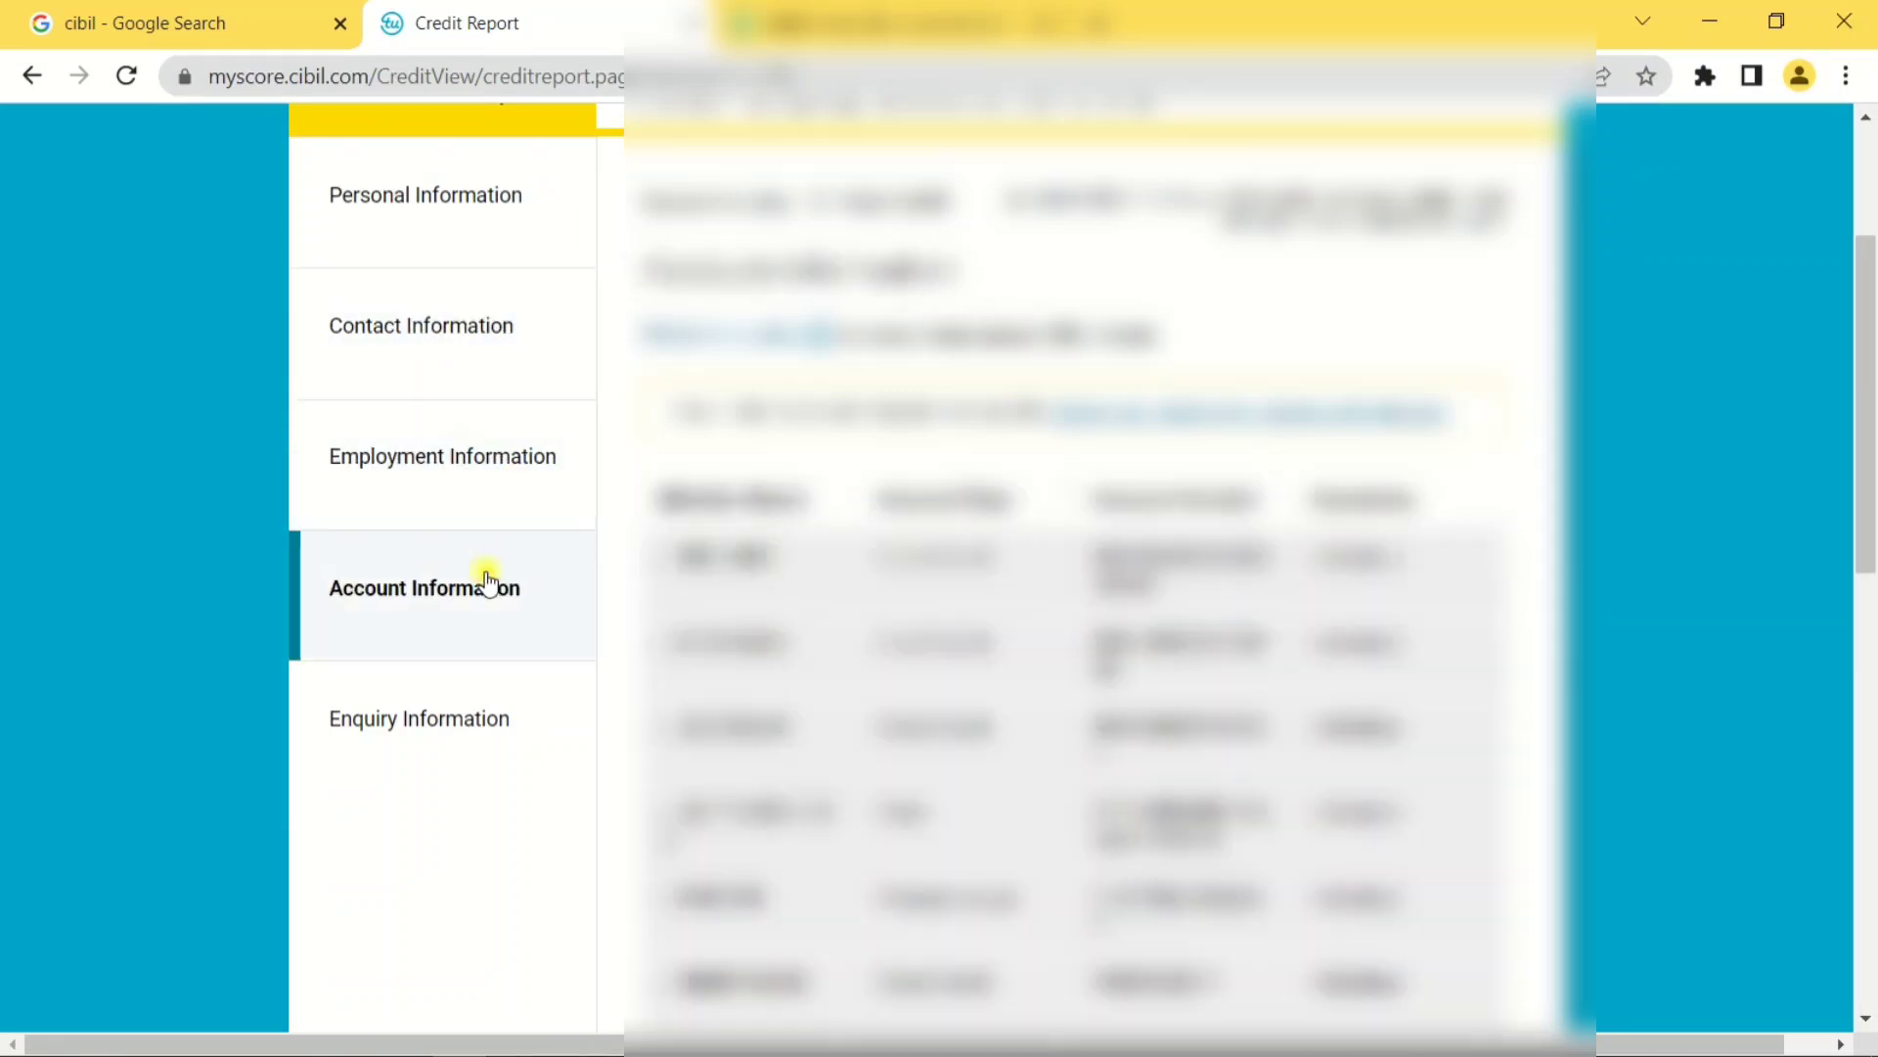
# Step: Open the enquiry information of the credit report and read through the list of lender enquiries
pyautogui.click(464, 729)
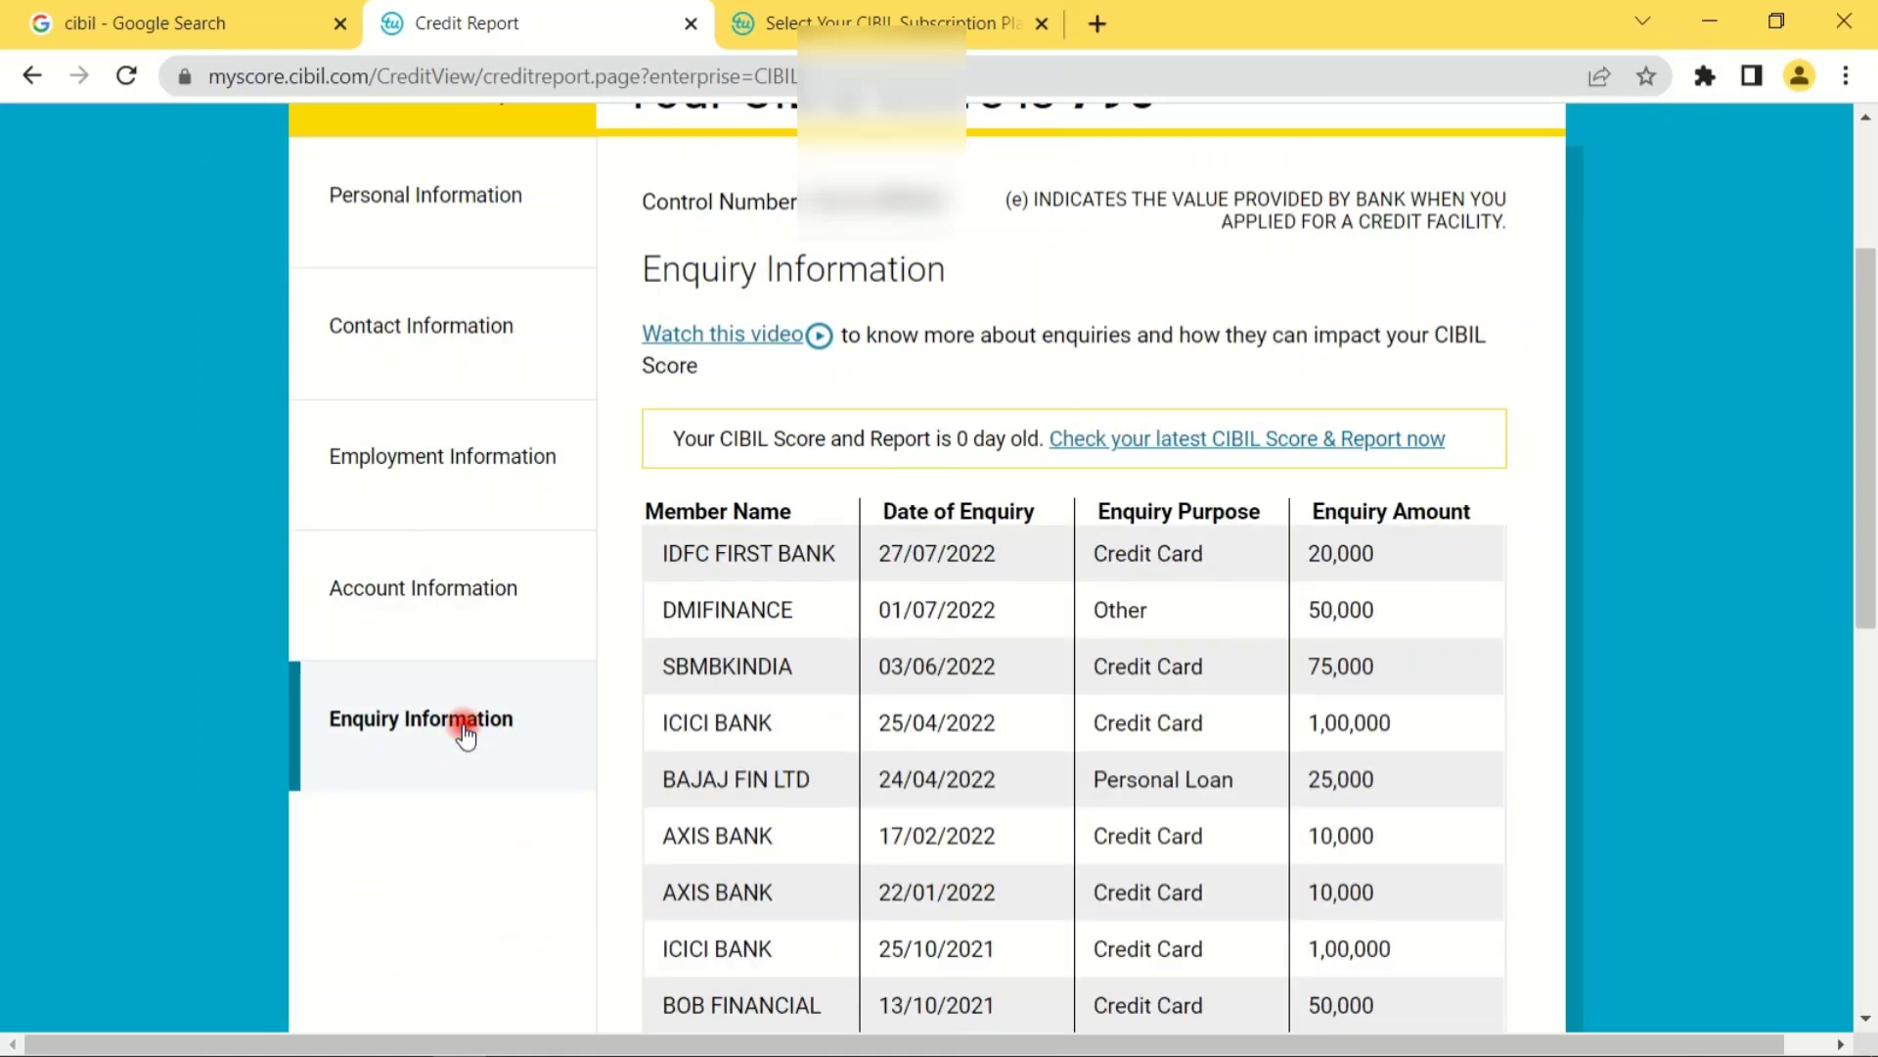
pyautogui.scroll(-7, 1077, 704)
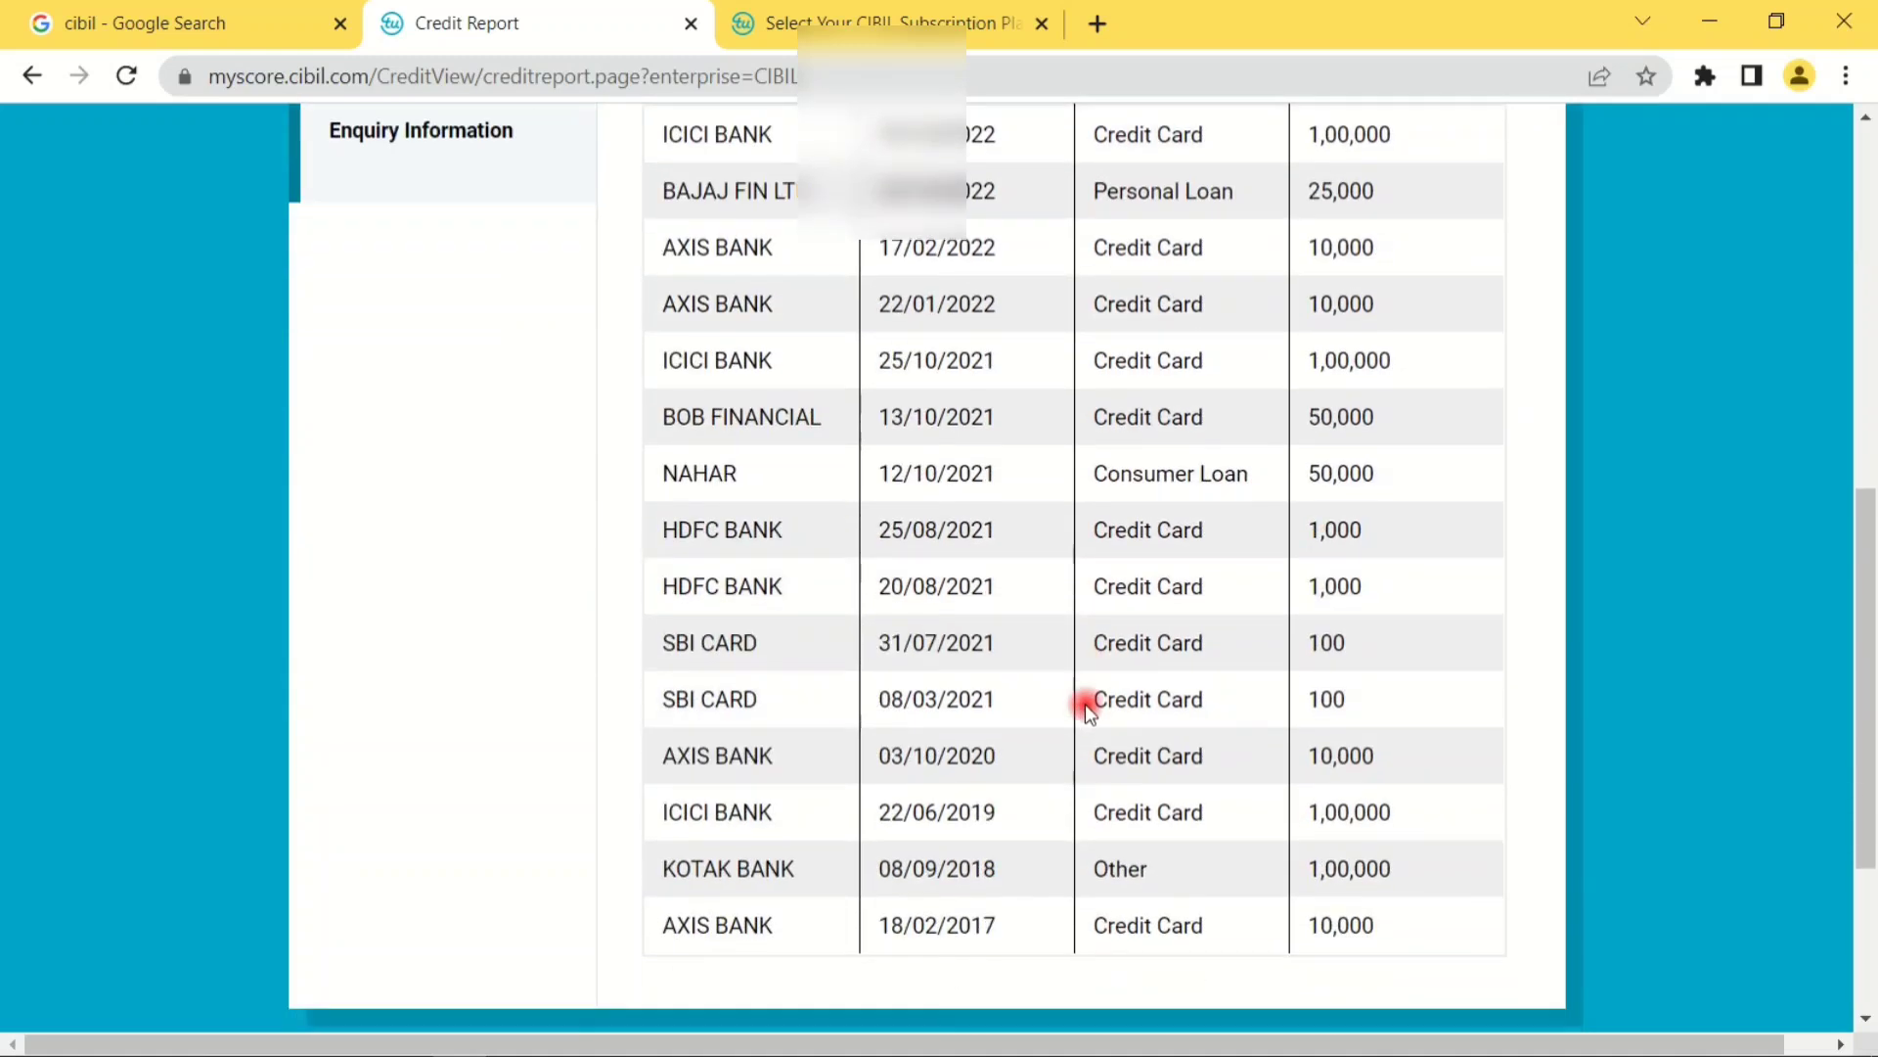
pyautogui.scroll(7, 1086, 706)
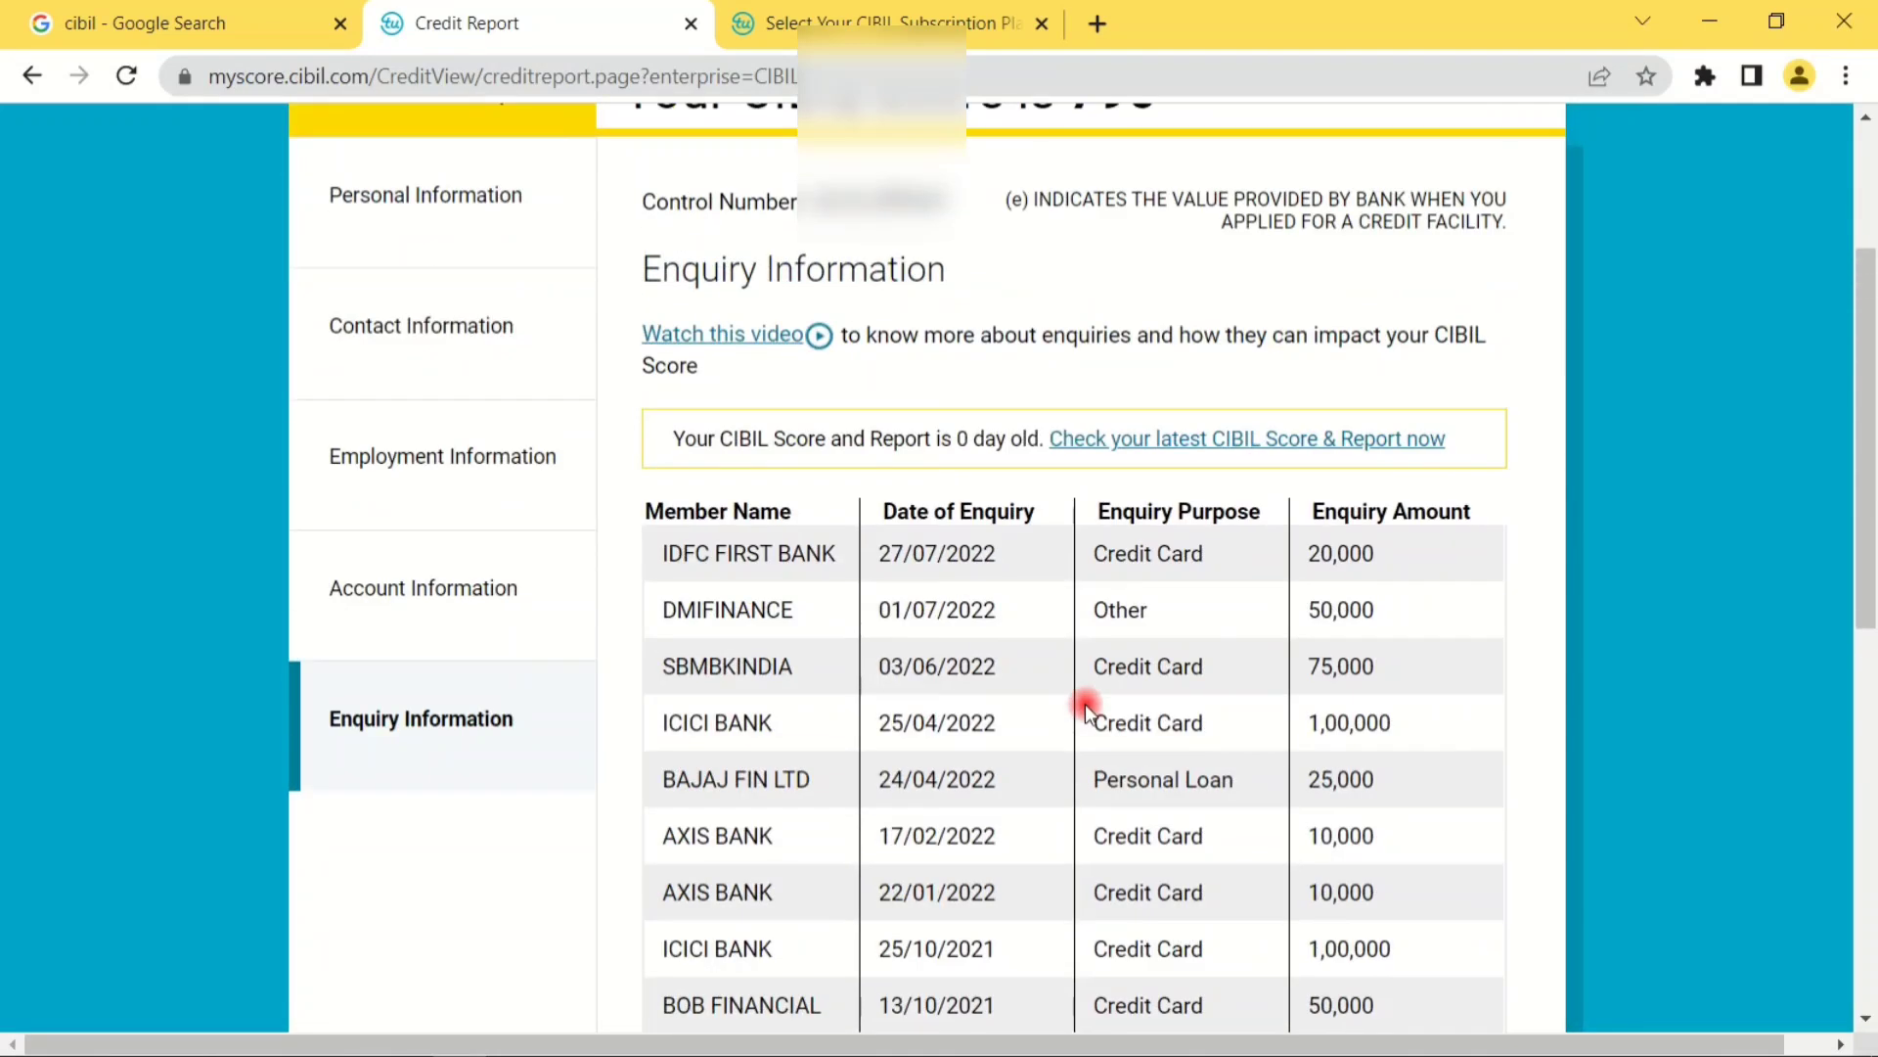
pyautogui.scroll(3, 1084, 703)
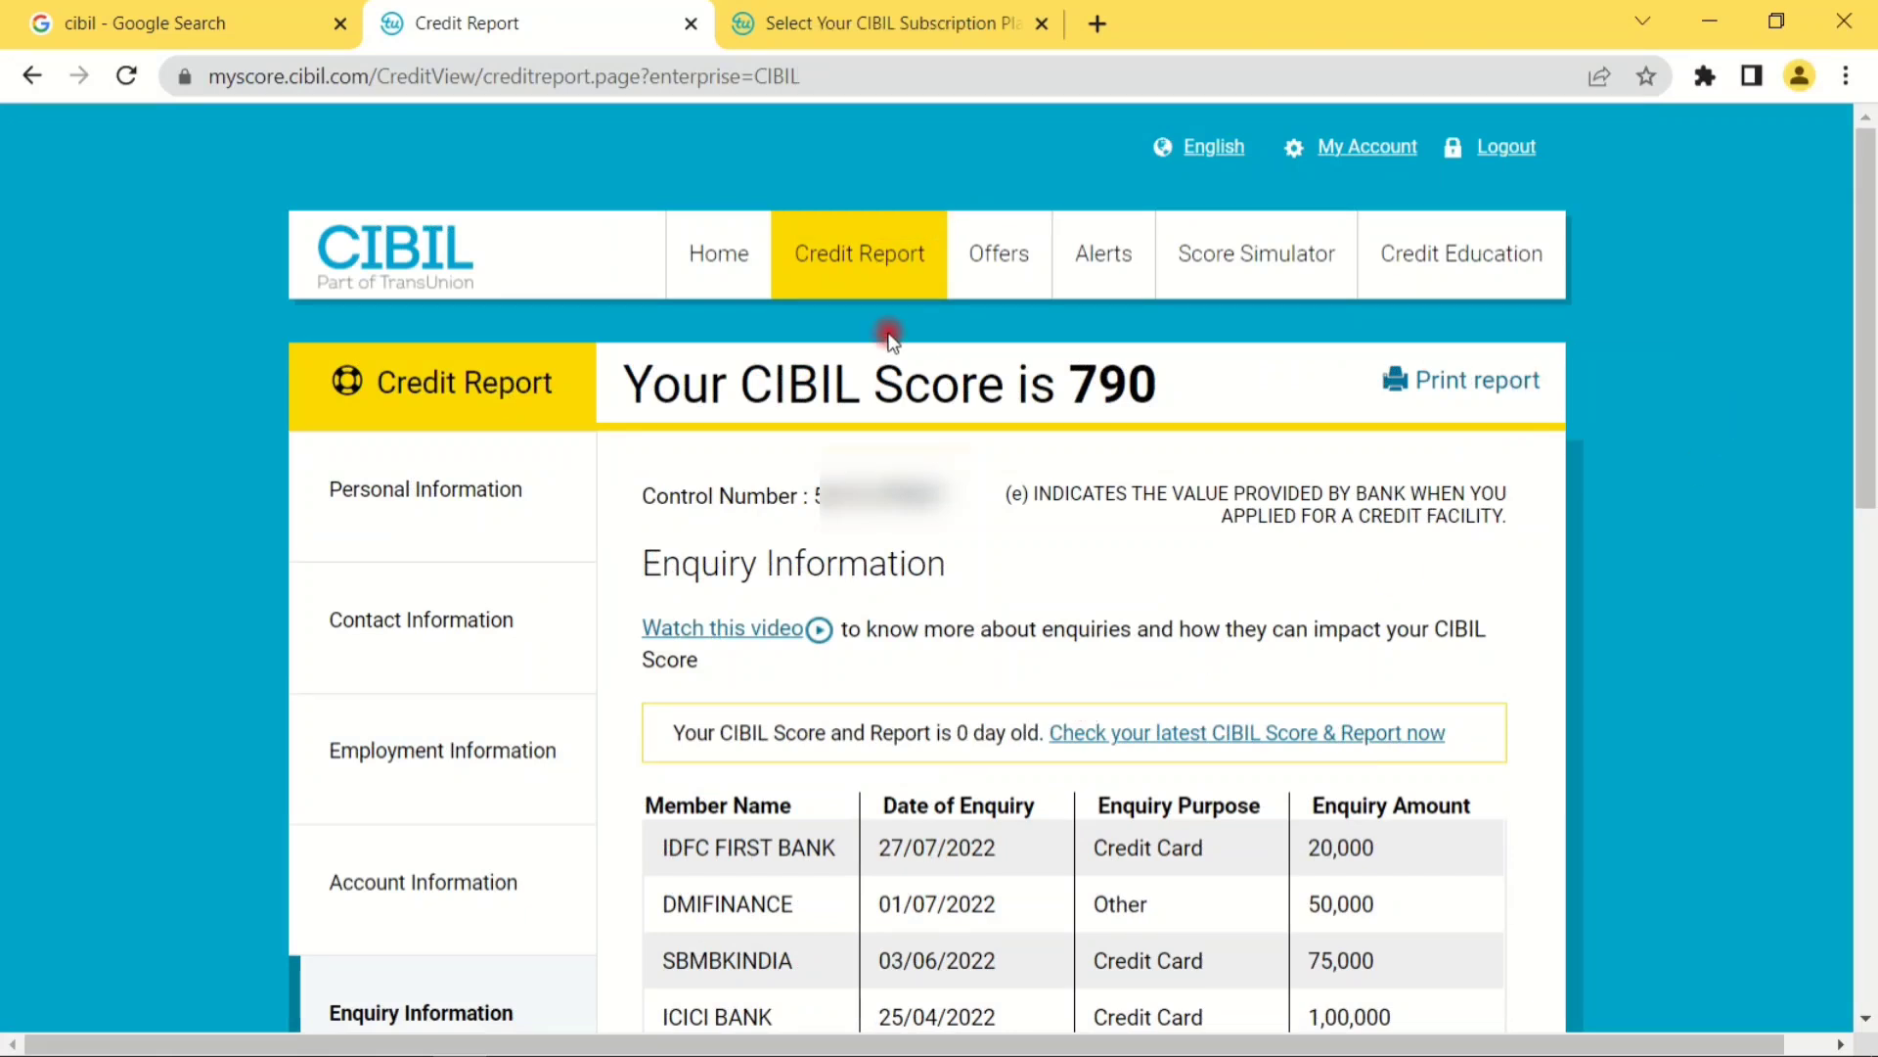
# Step: Highlight the CIBIL score heading above the enquiry information to point out the score, and clear the selection
pyautogui.moveTo(773, 381); pyautogui.dragTo(1223, 387)
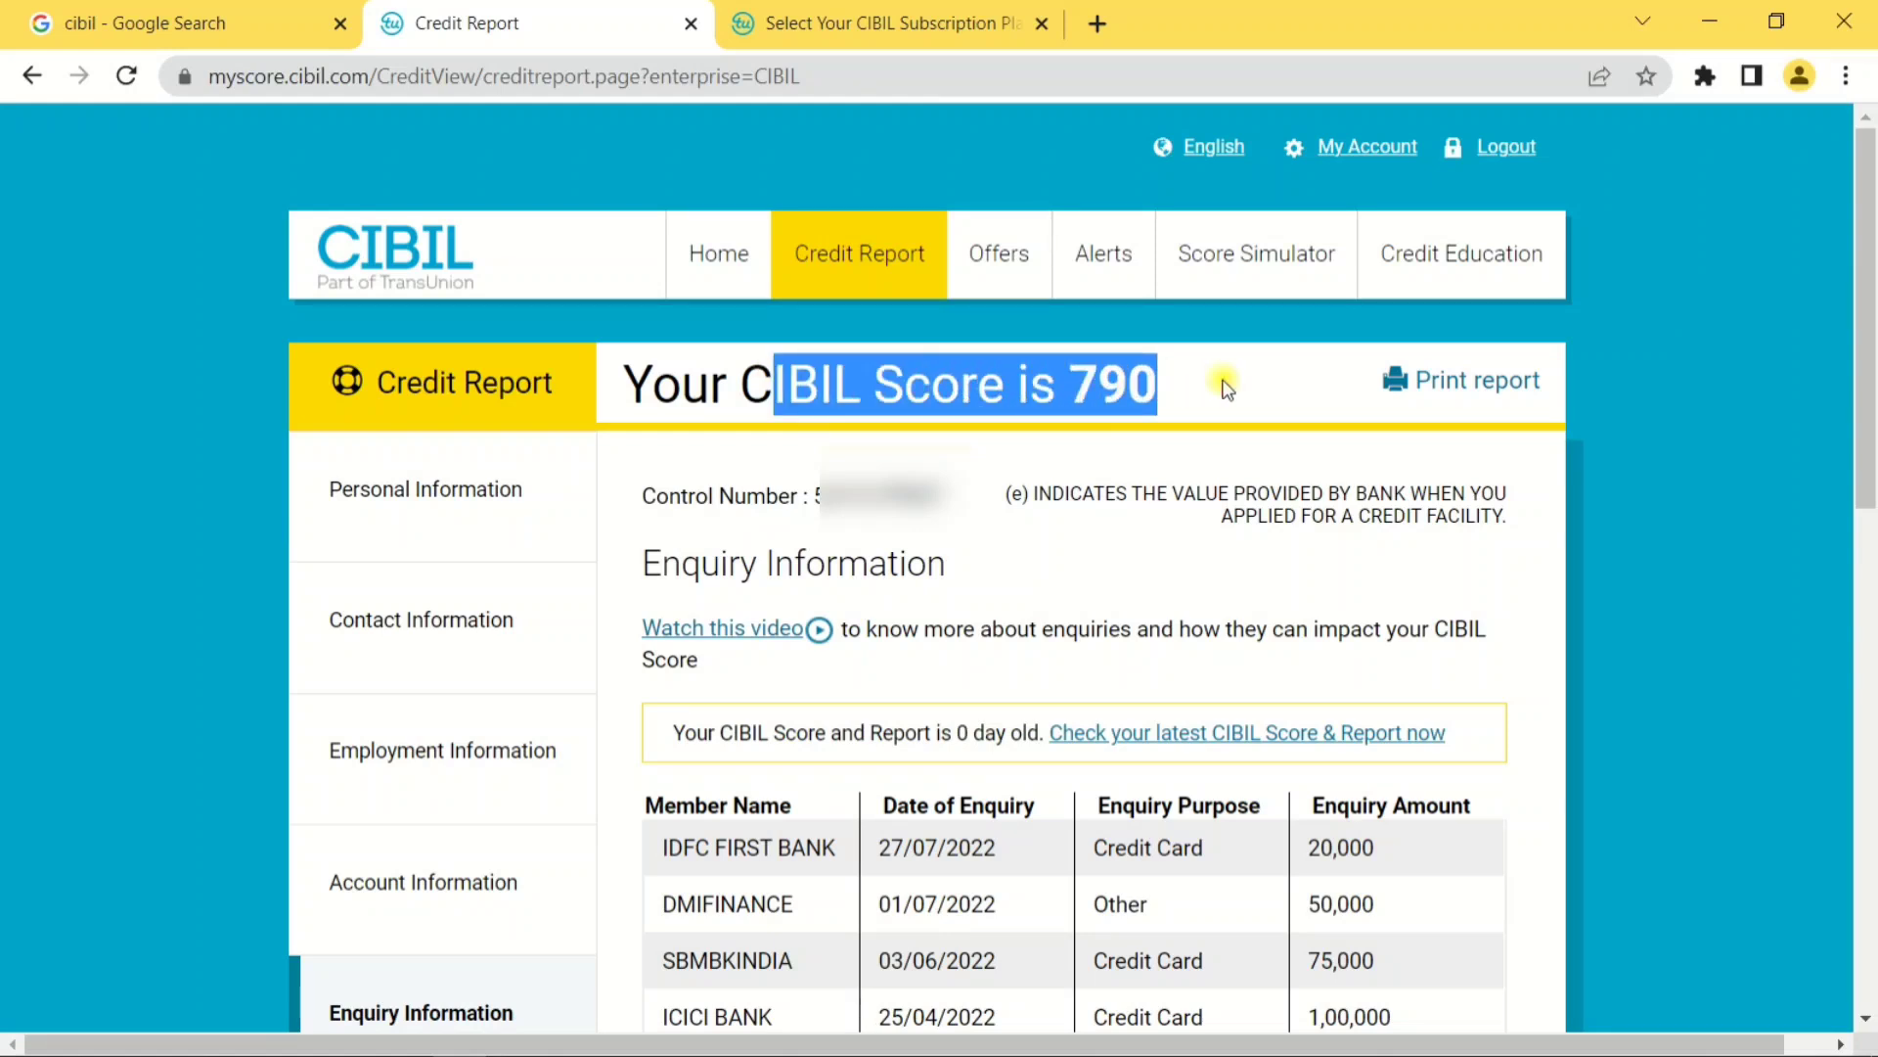
pyautogui.click(1220, 382)
pyautogui.moveTo(626, 386); pyautogui.dragTo(1243, 403)
pyautogui.click(1243, 403)
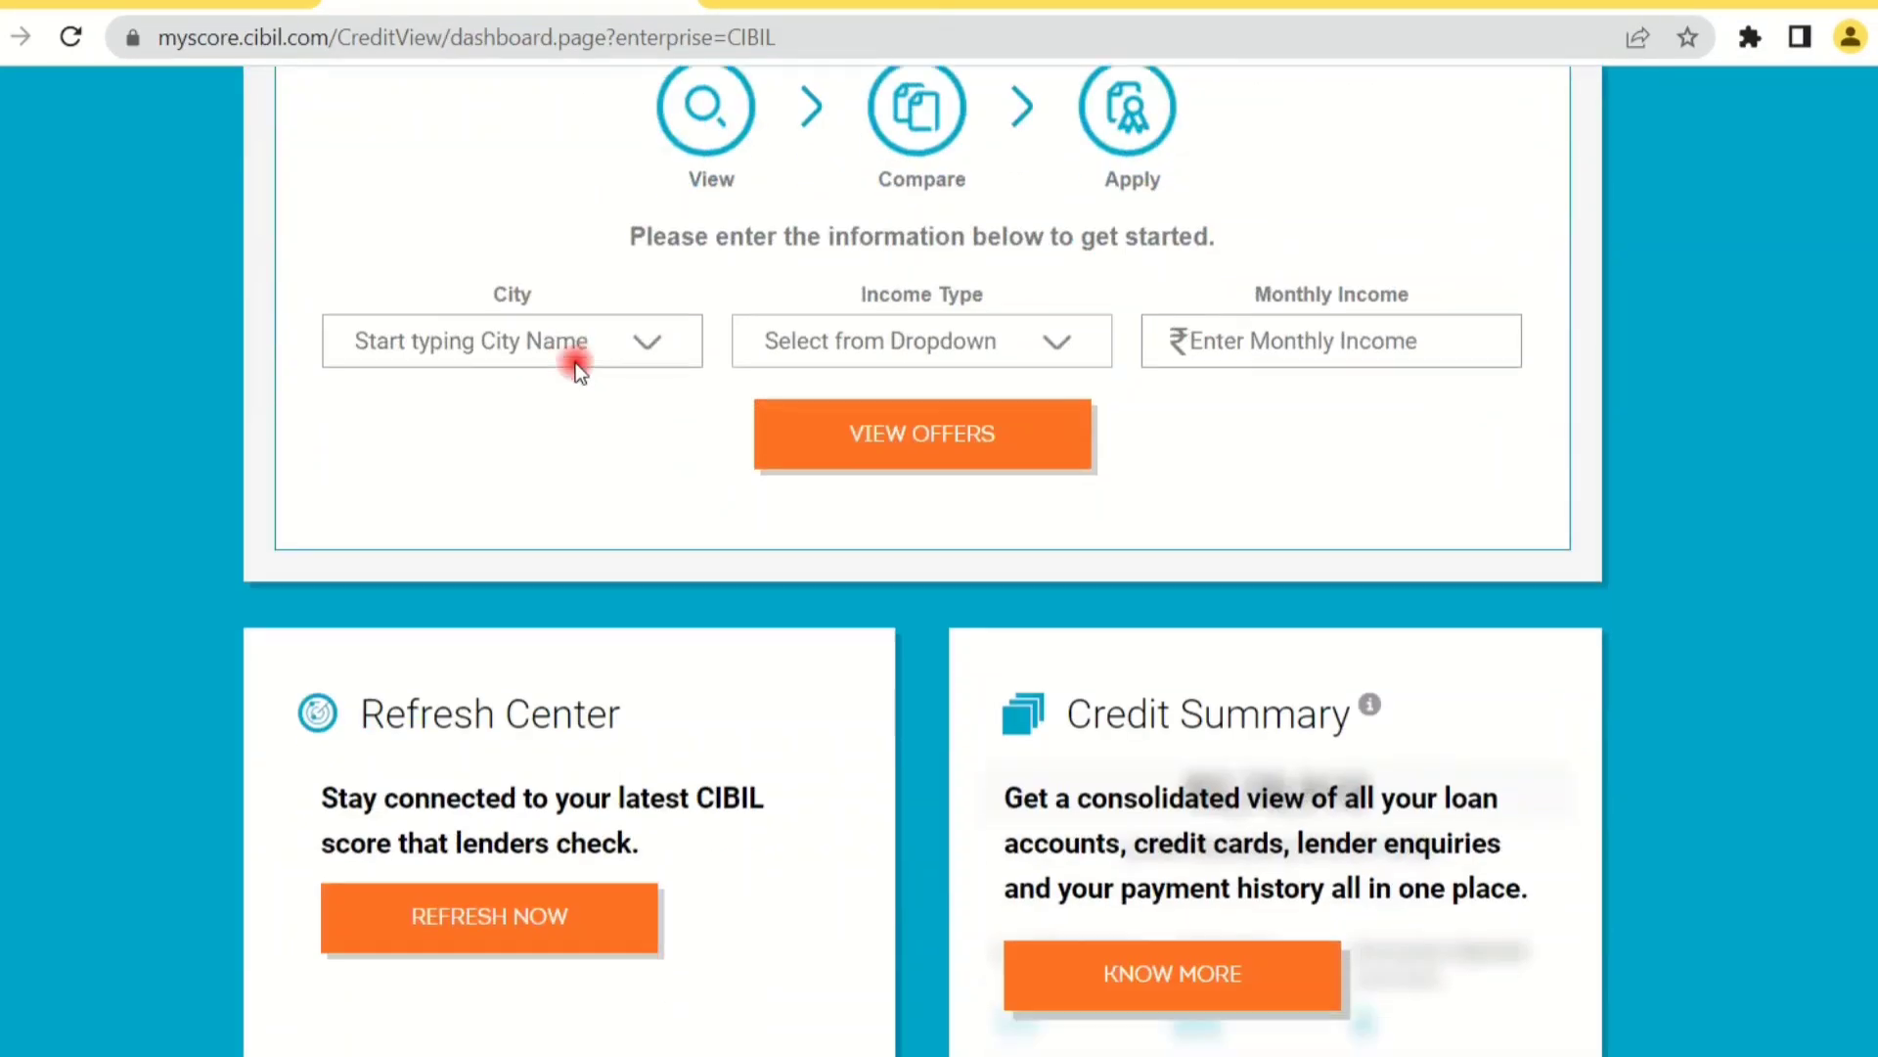
# Step: Look through the dashboard's loan offers, Refresh Center, Credit Summary and subscription upgrade sections
pyautogui.scroll(-5, 575, 362)
pyautogui.scroll(-6, 576, 361)
pyautogui.scroll(-6, 575, 362)
pyautogui.scroll(2, 575, 362)
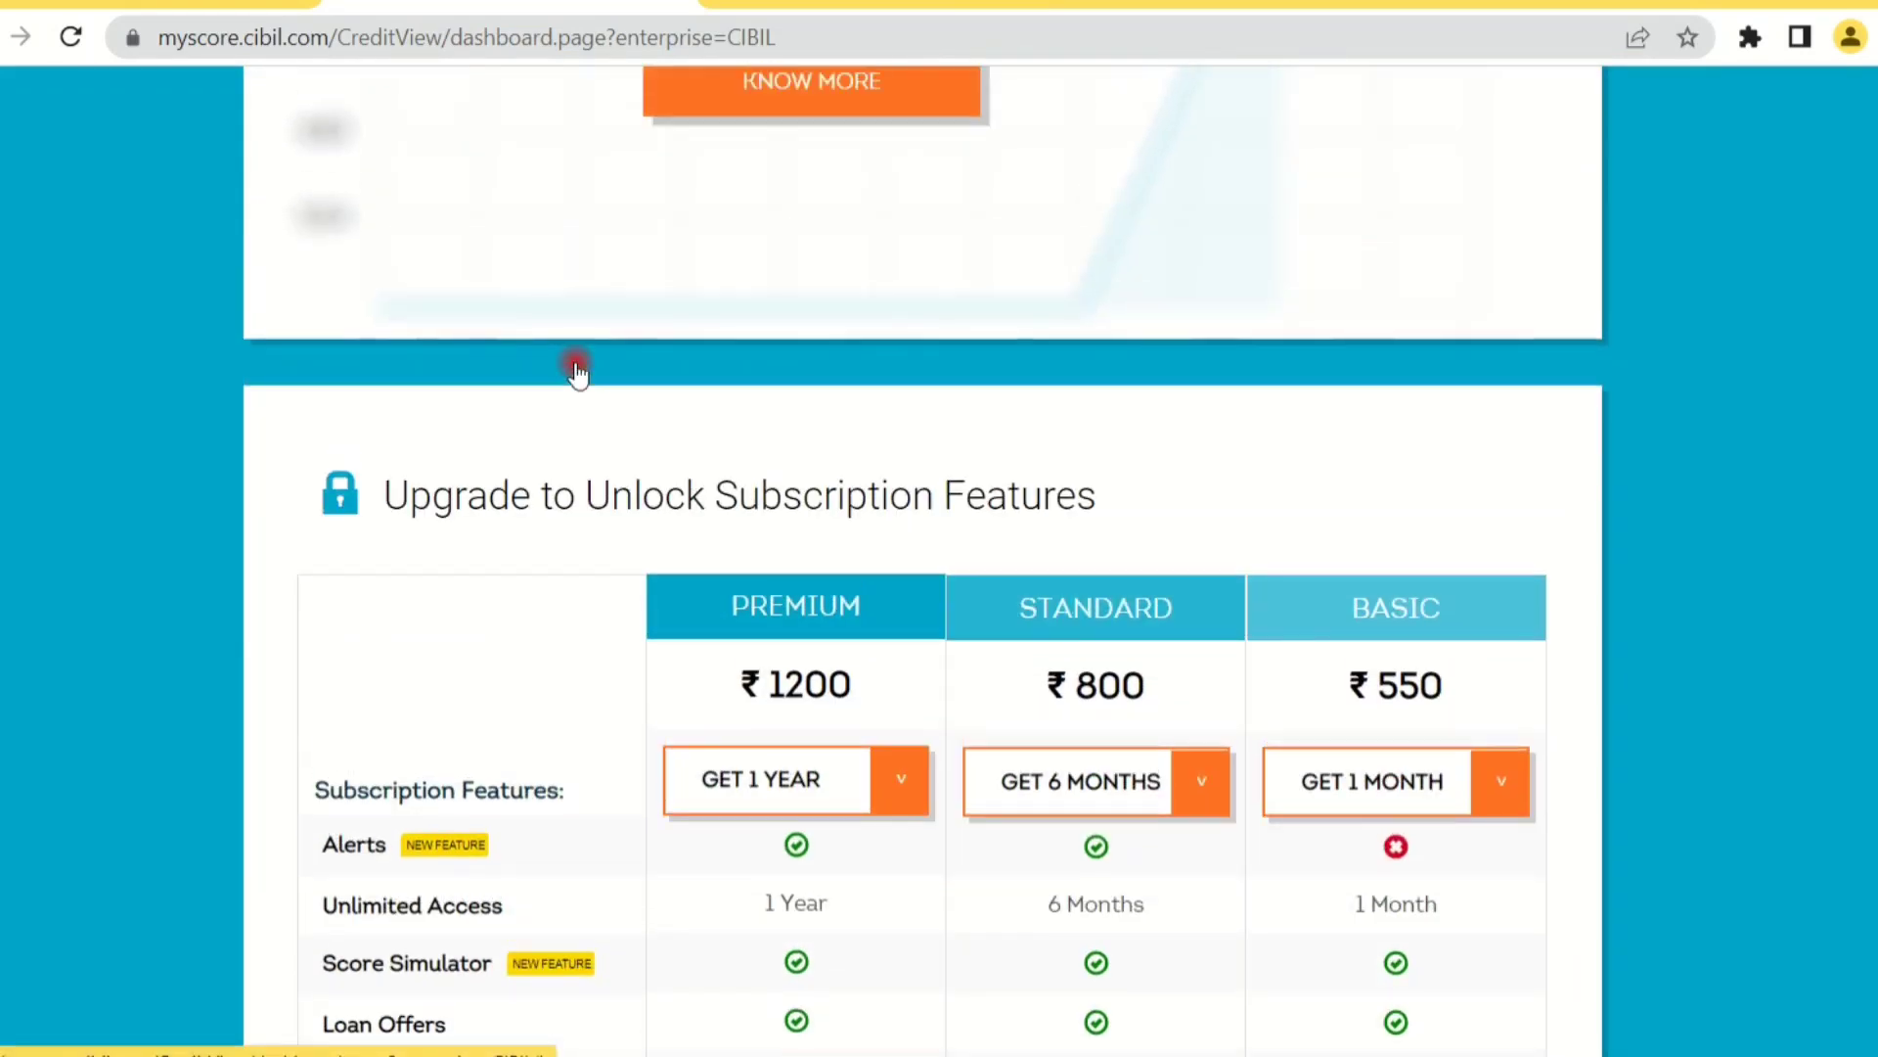
pyautogui.scroll(-5, 577, 370)
pyautogui.scroll(20, 577, 370)
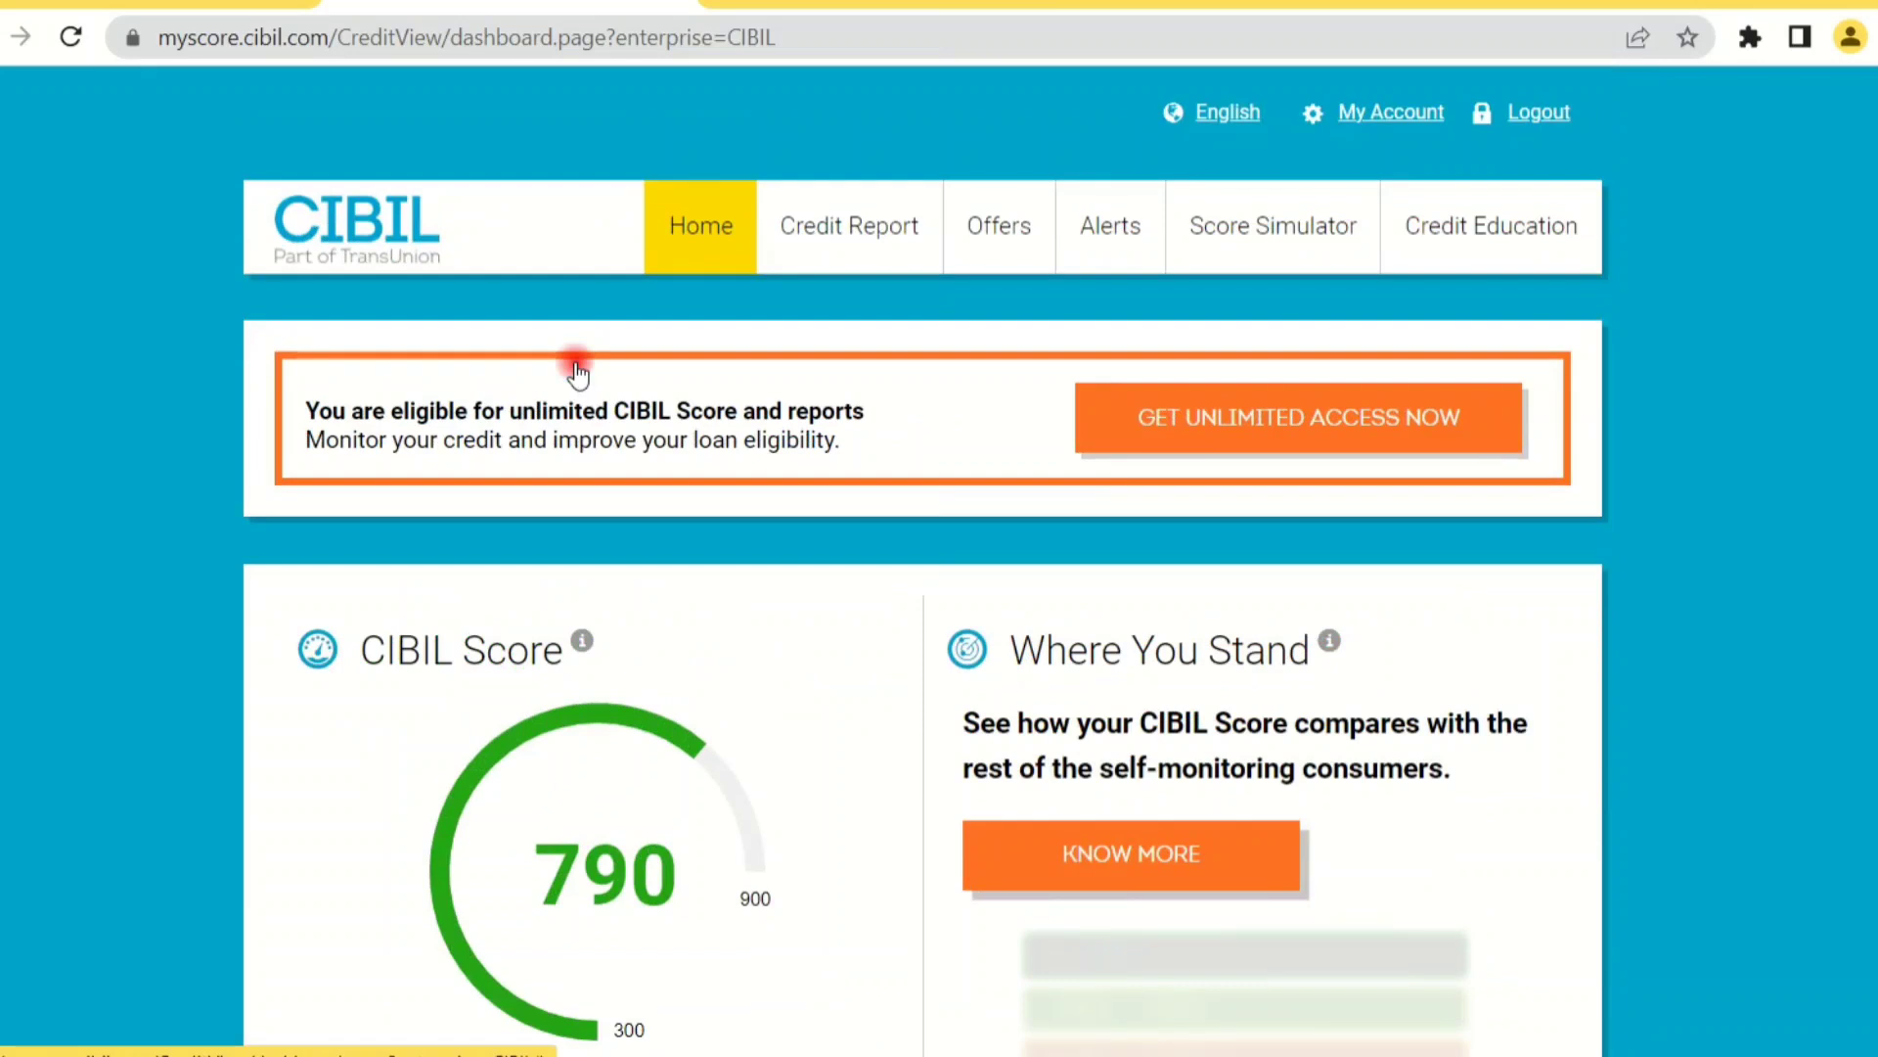
# Step: Open the printable version of the credit report and review its personal, contact and employment information
pyautogui.click(873, 247)
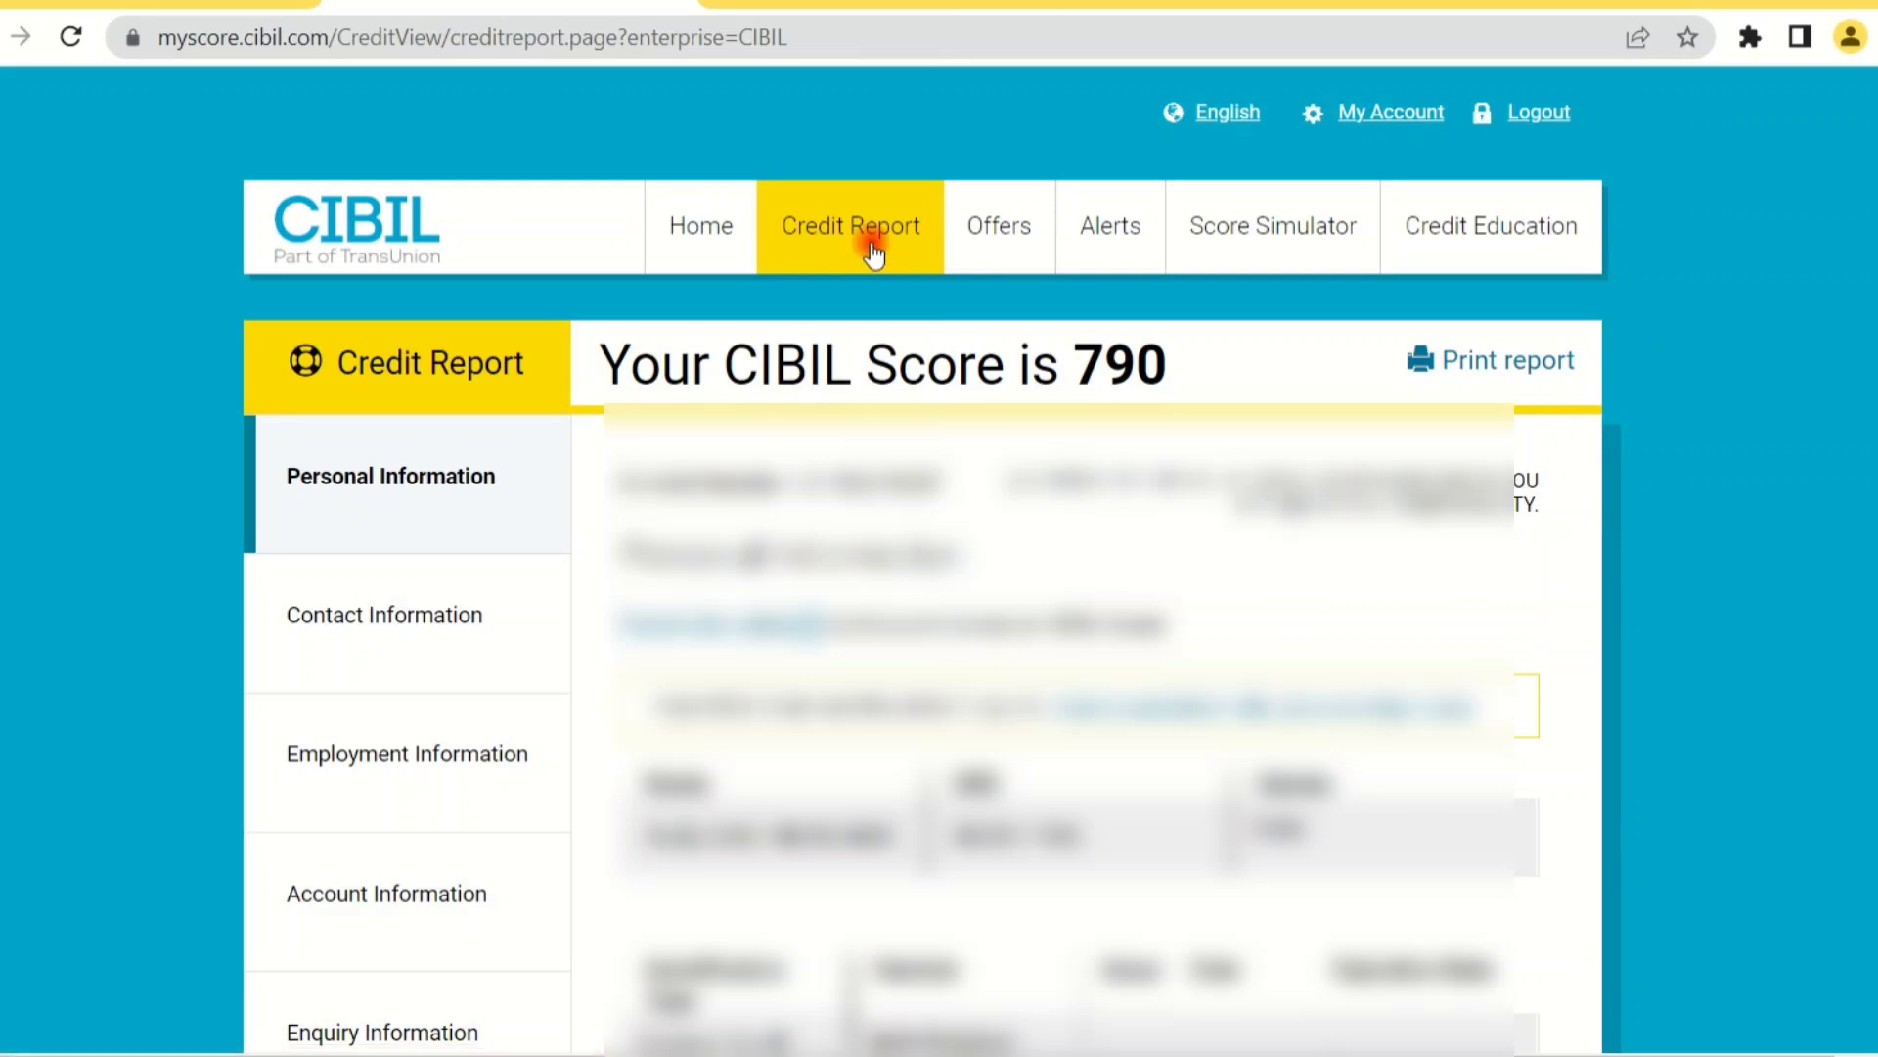
pyautogui.click(1455, 361)
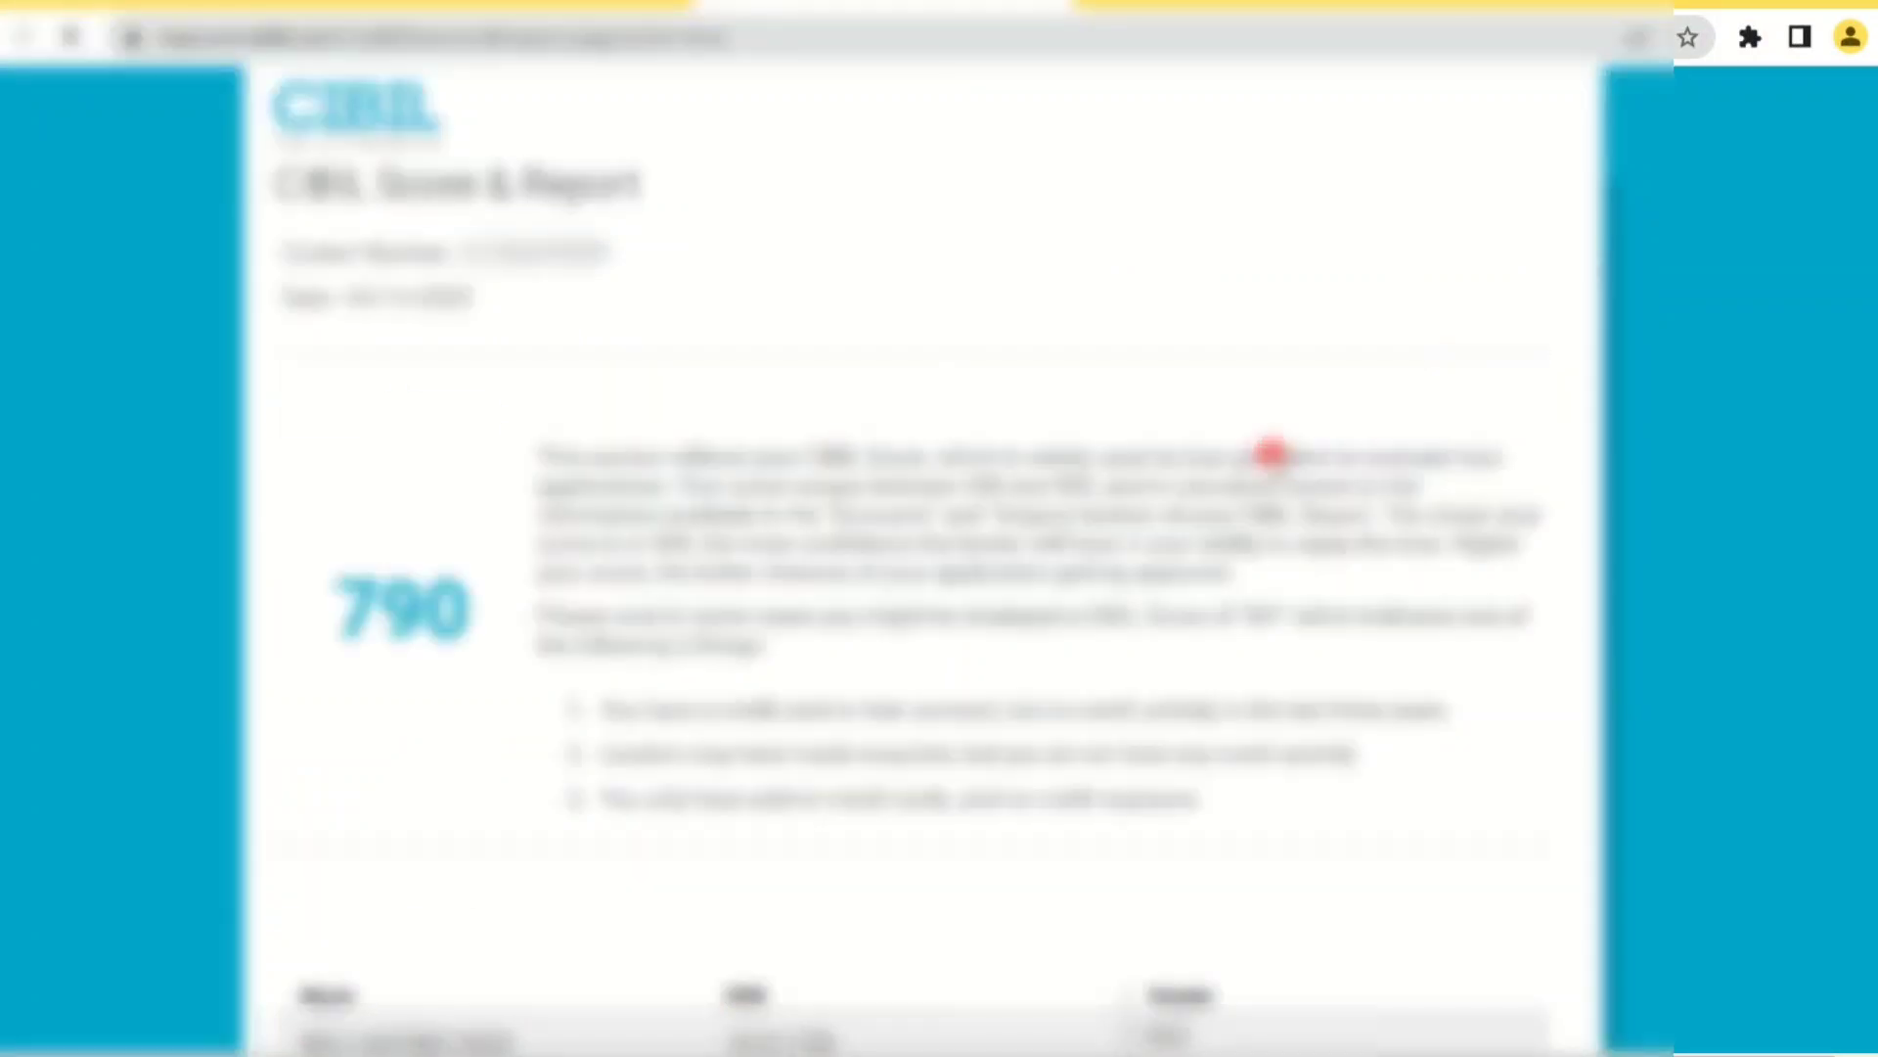
pyautogui.scroll(-3, 1271, 455)
pyautogui.scroll(-9, 1271, 455)
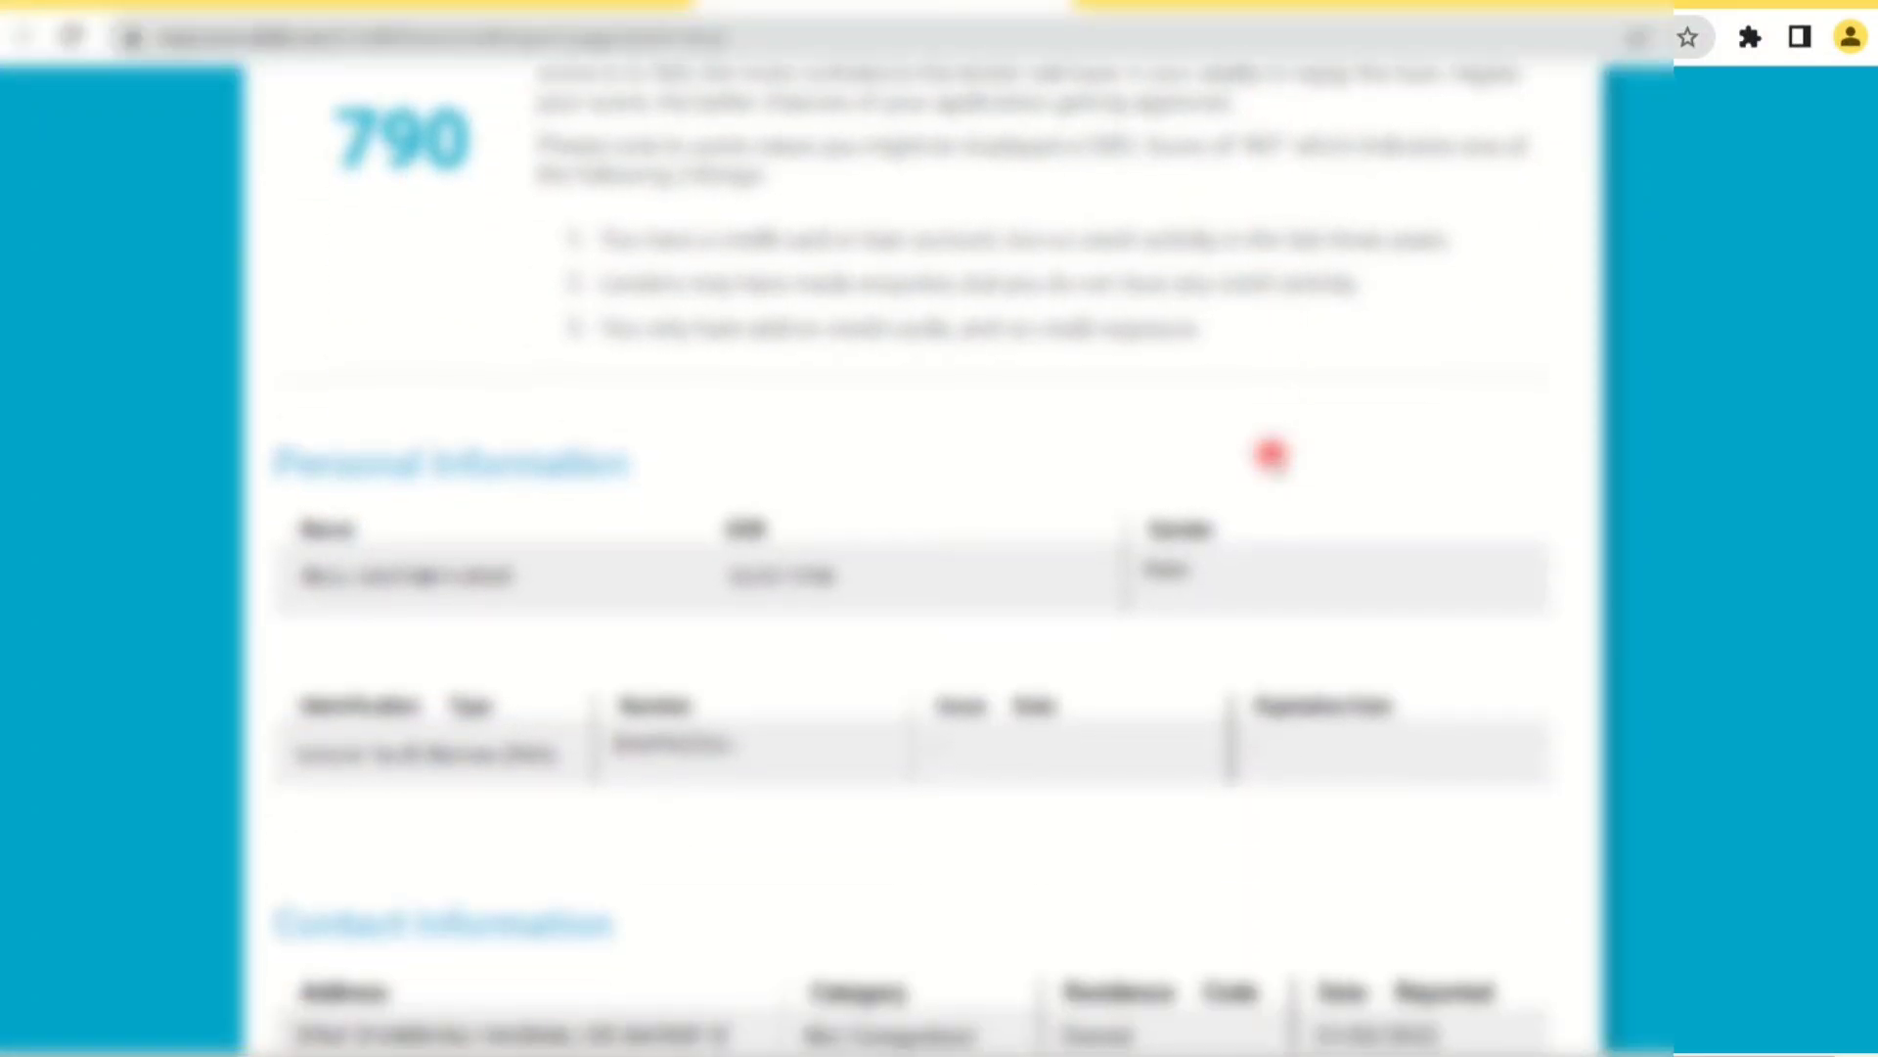
pyautogui.scroll(-10, 1270, 455)
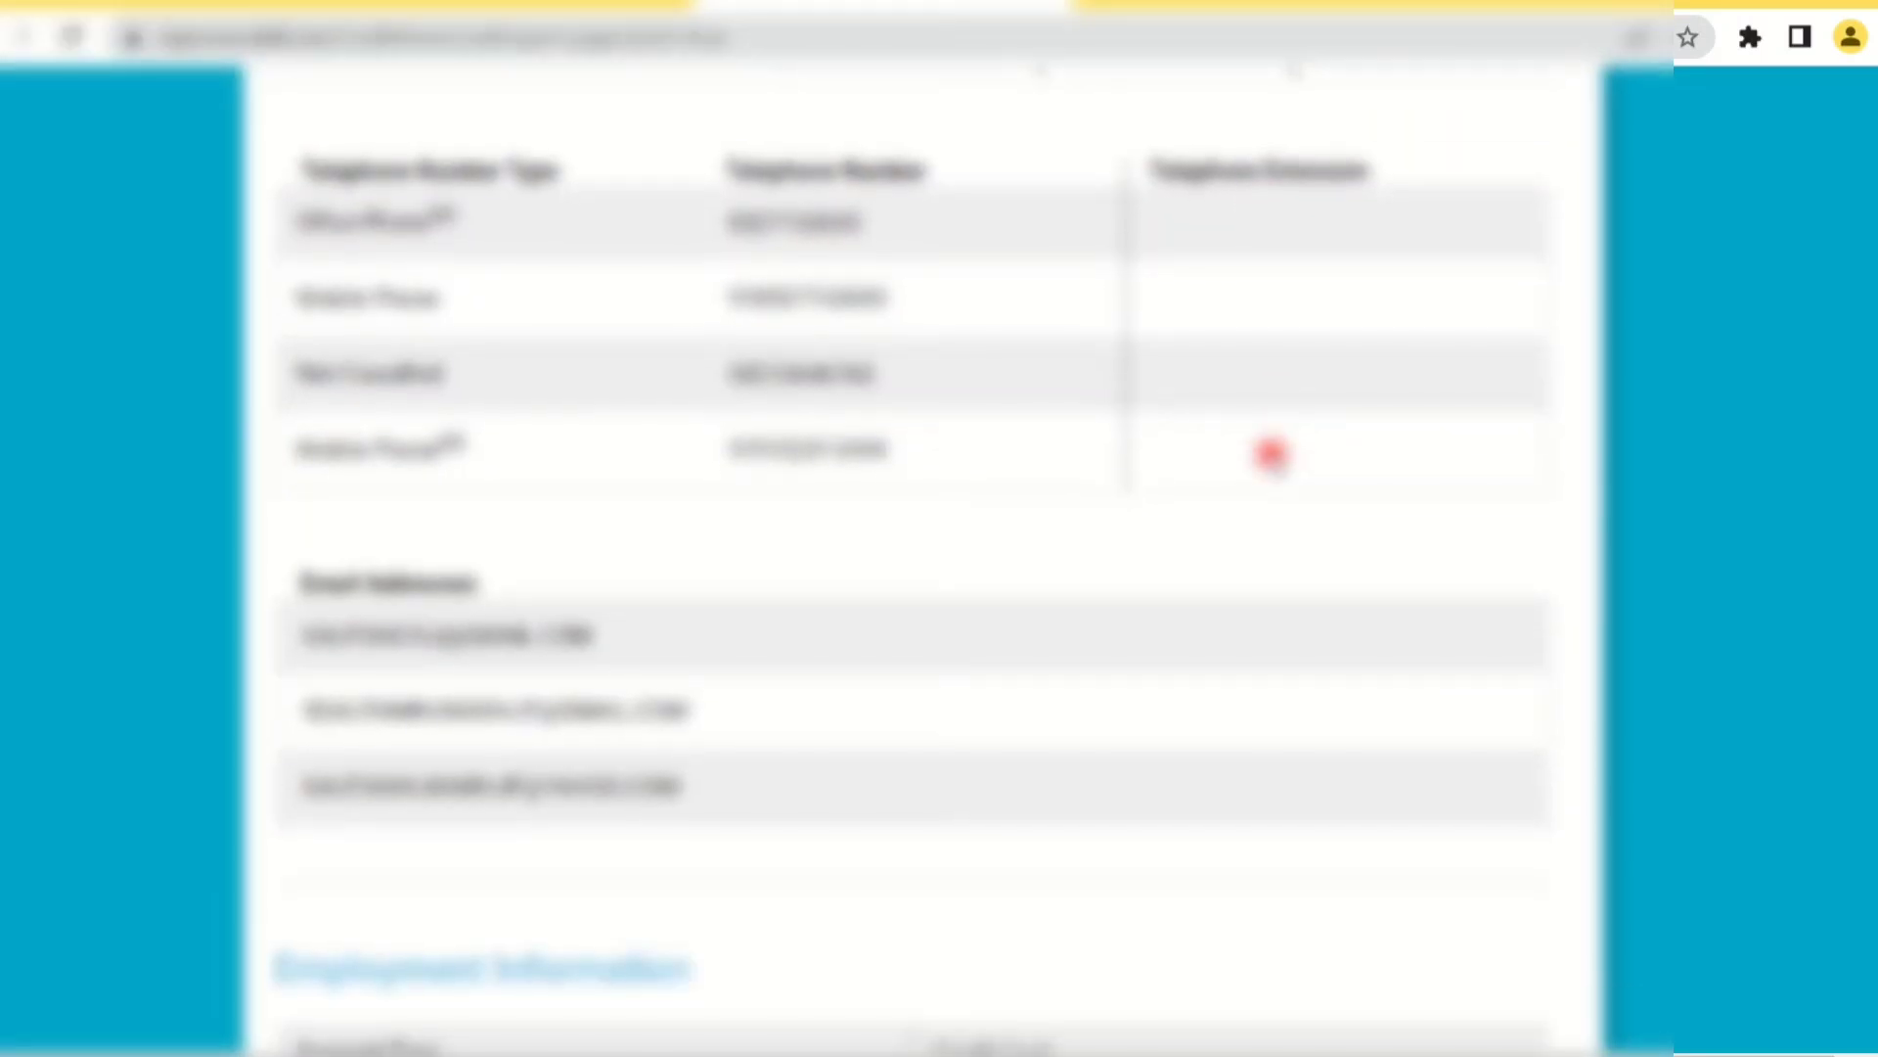
pyautogui.scroll(-13, 1271, 455)
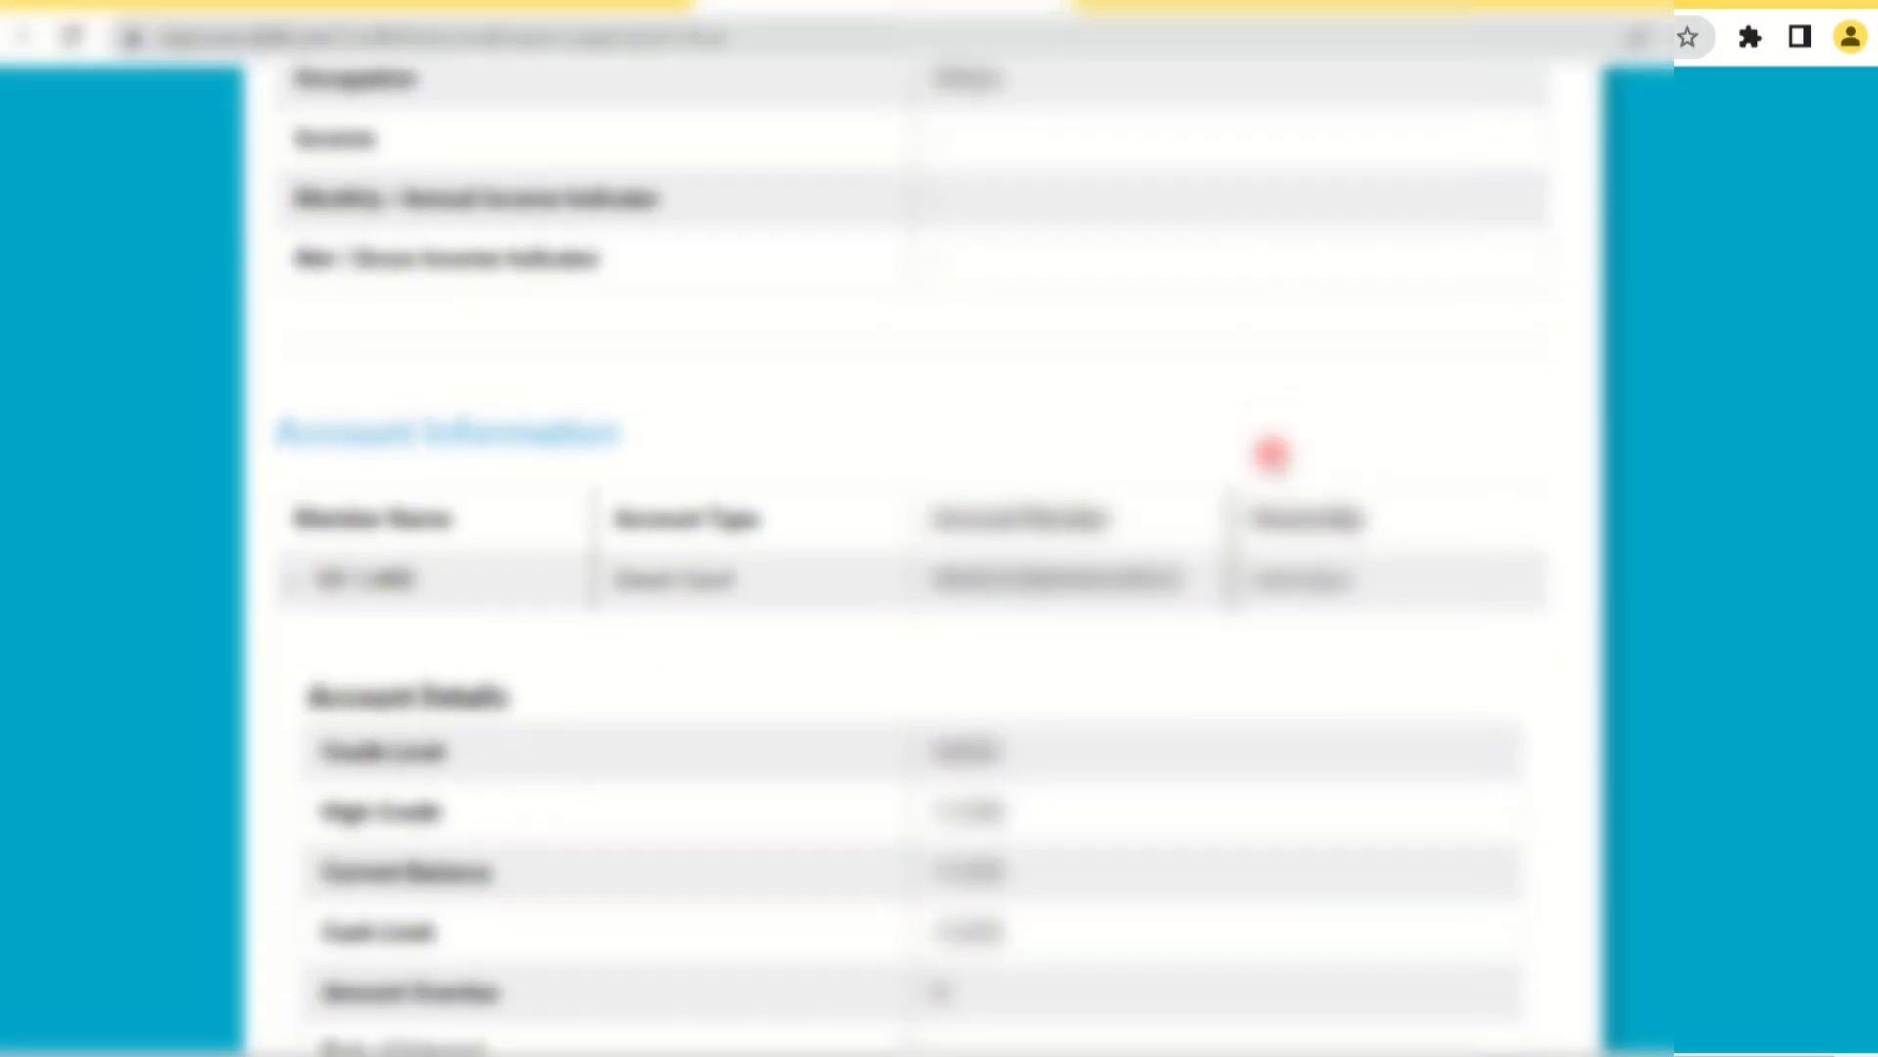
# Step: Examine the account details and monthly payment status of each credit card and loan account in the printable report
pyautogui.scroll(-7, 1271, 455)
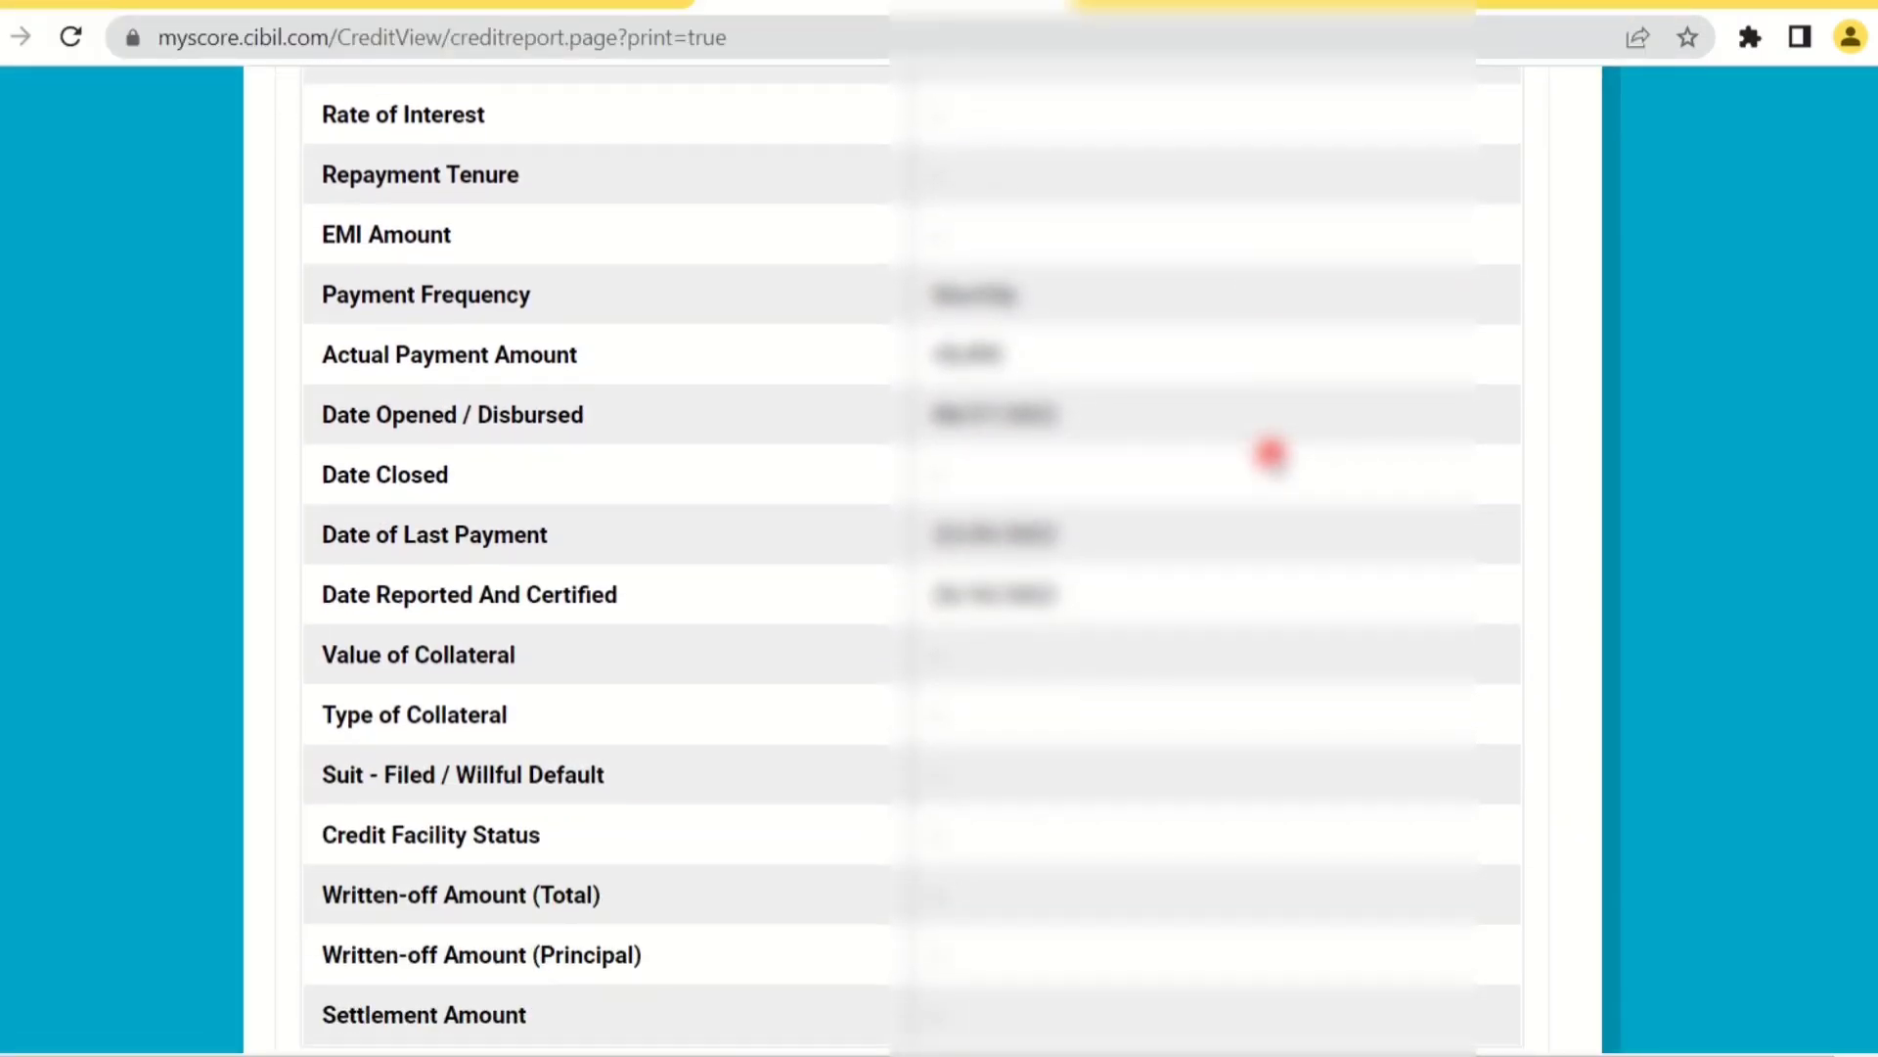
pyautogui.scroll(-7, 1271, 455)
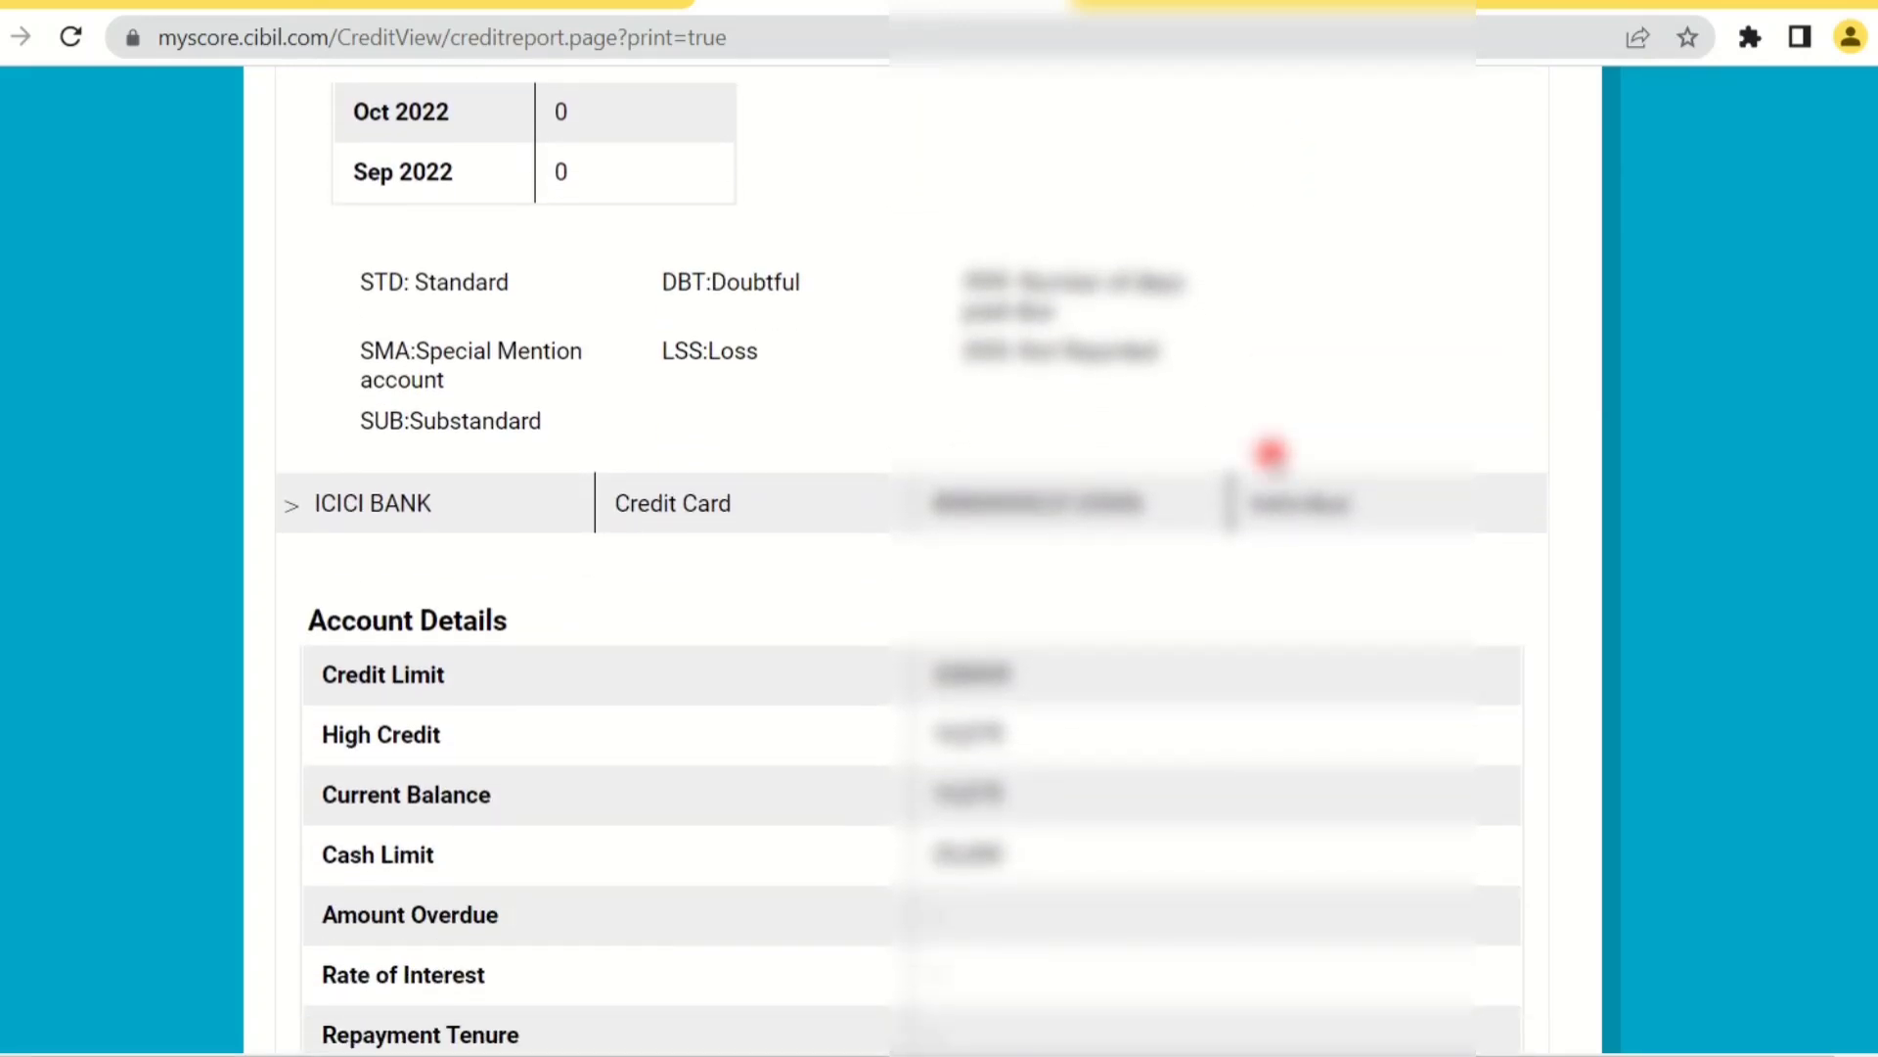
pyautogui.scroll(-6, 1271, 453)
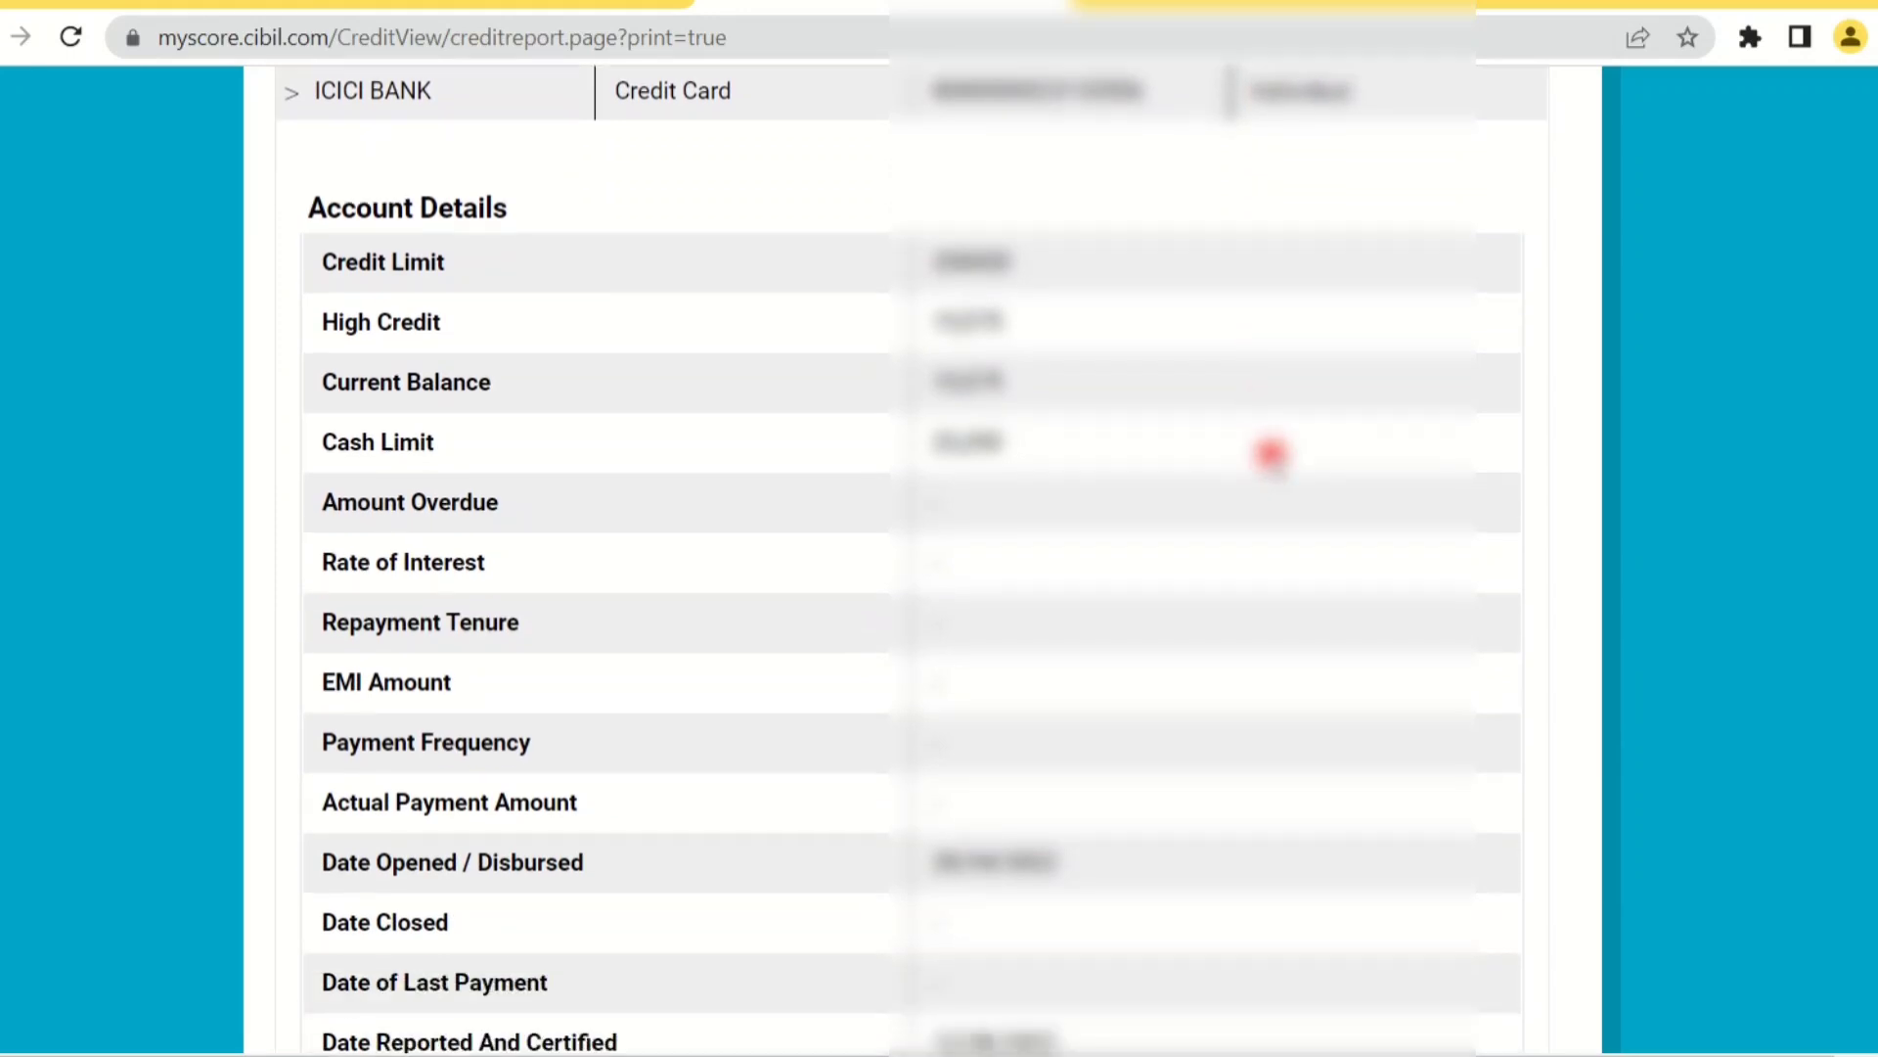
pyautogui.scroll(-3, 1271, 455)
pyautogui.scroll(-6, 1271, 453)
pyautogui.scroll(-11, 1271, 453)
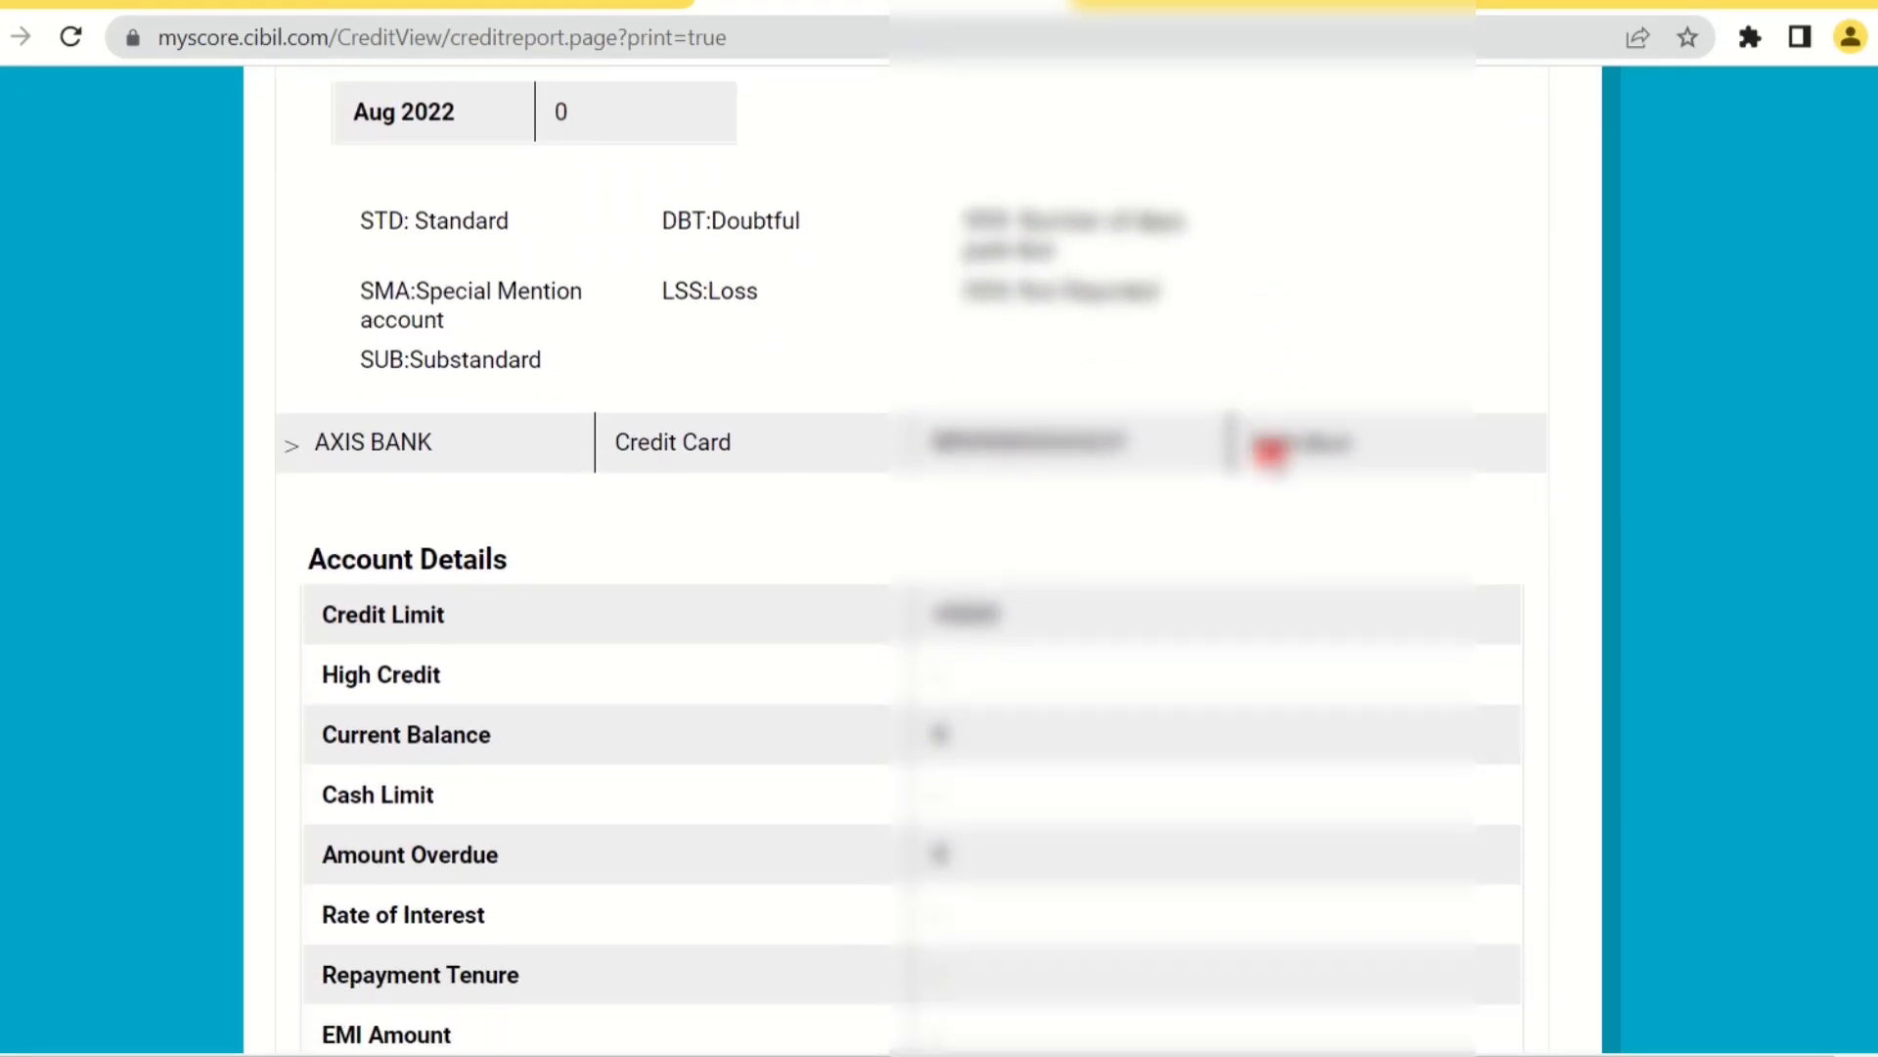
pyautogui.scroll(-11, 1271, 453)
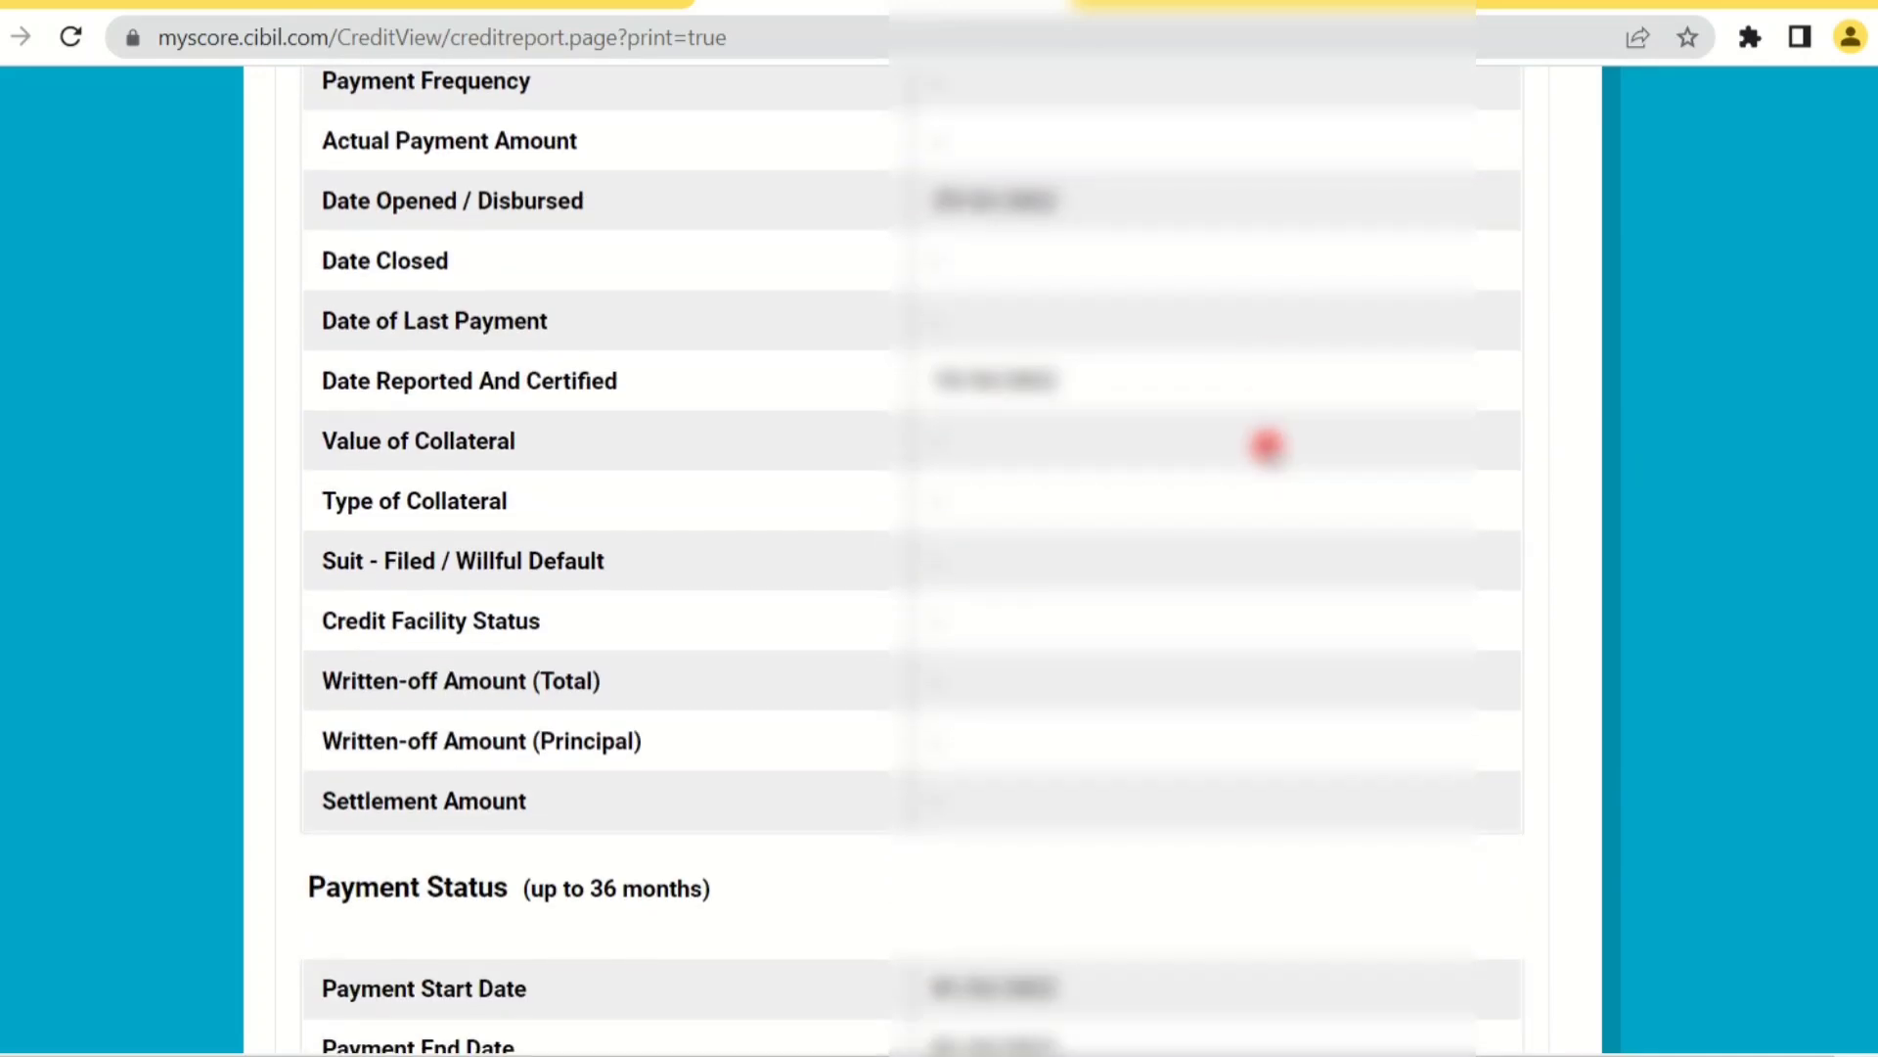
pyautogui.scroll(-4, 1267, 448)
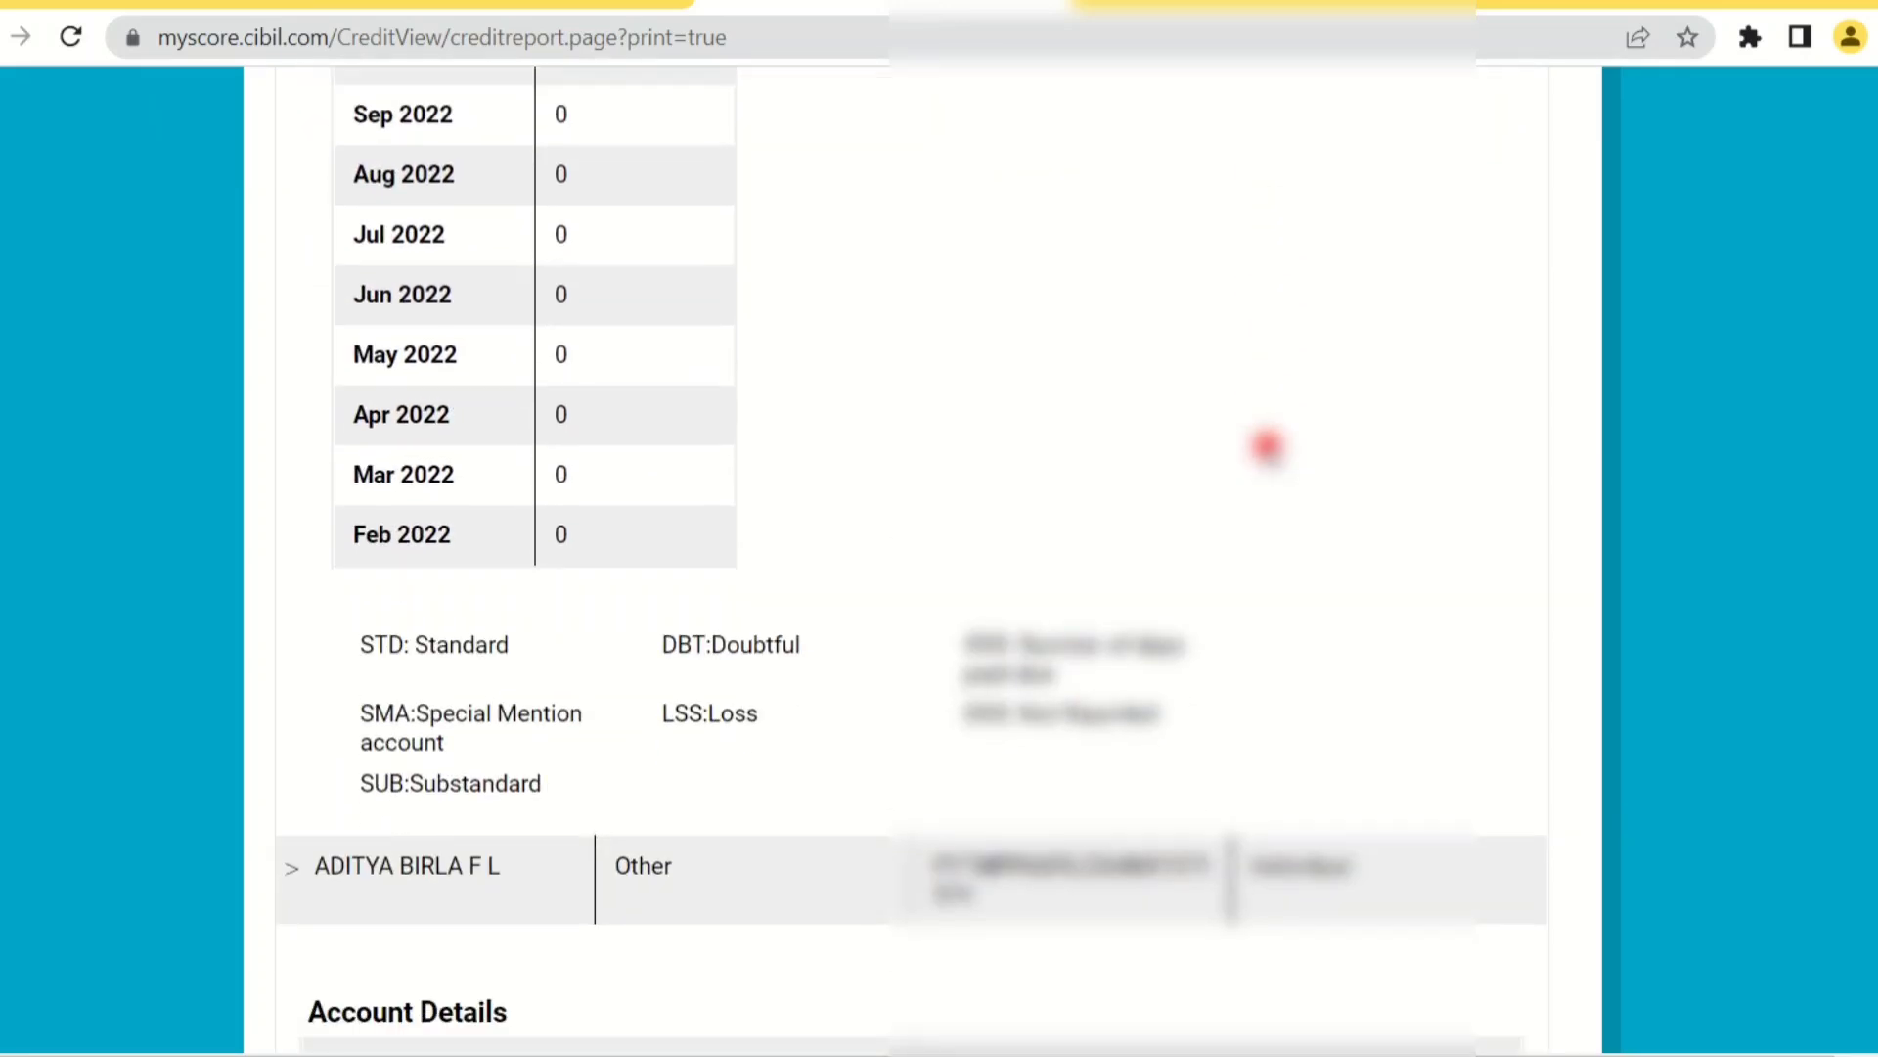
pyautogui.scroll(-5, 1267, 447)
pyautogui.scroll(-10, 1267, 448)
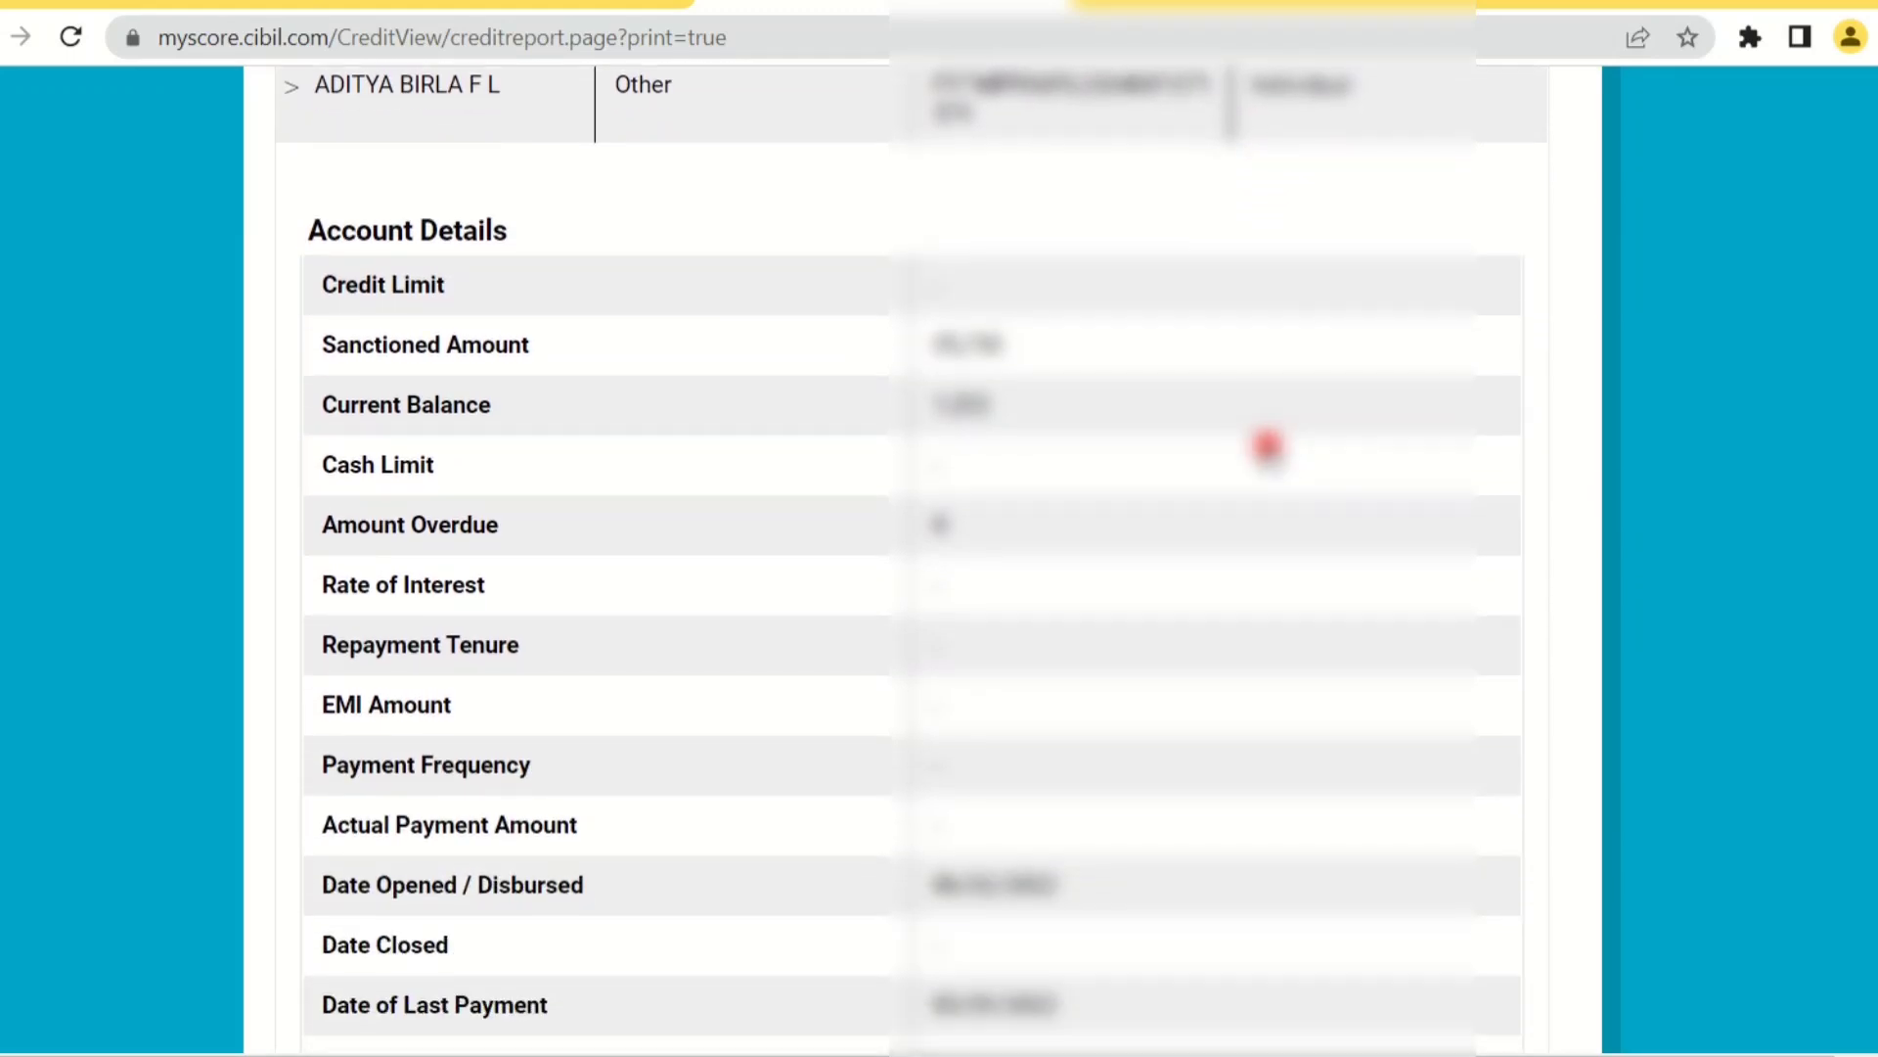
pyautogui.scroll(-13, 1261, 441)
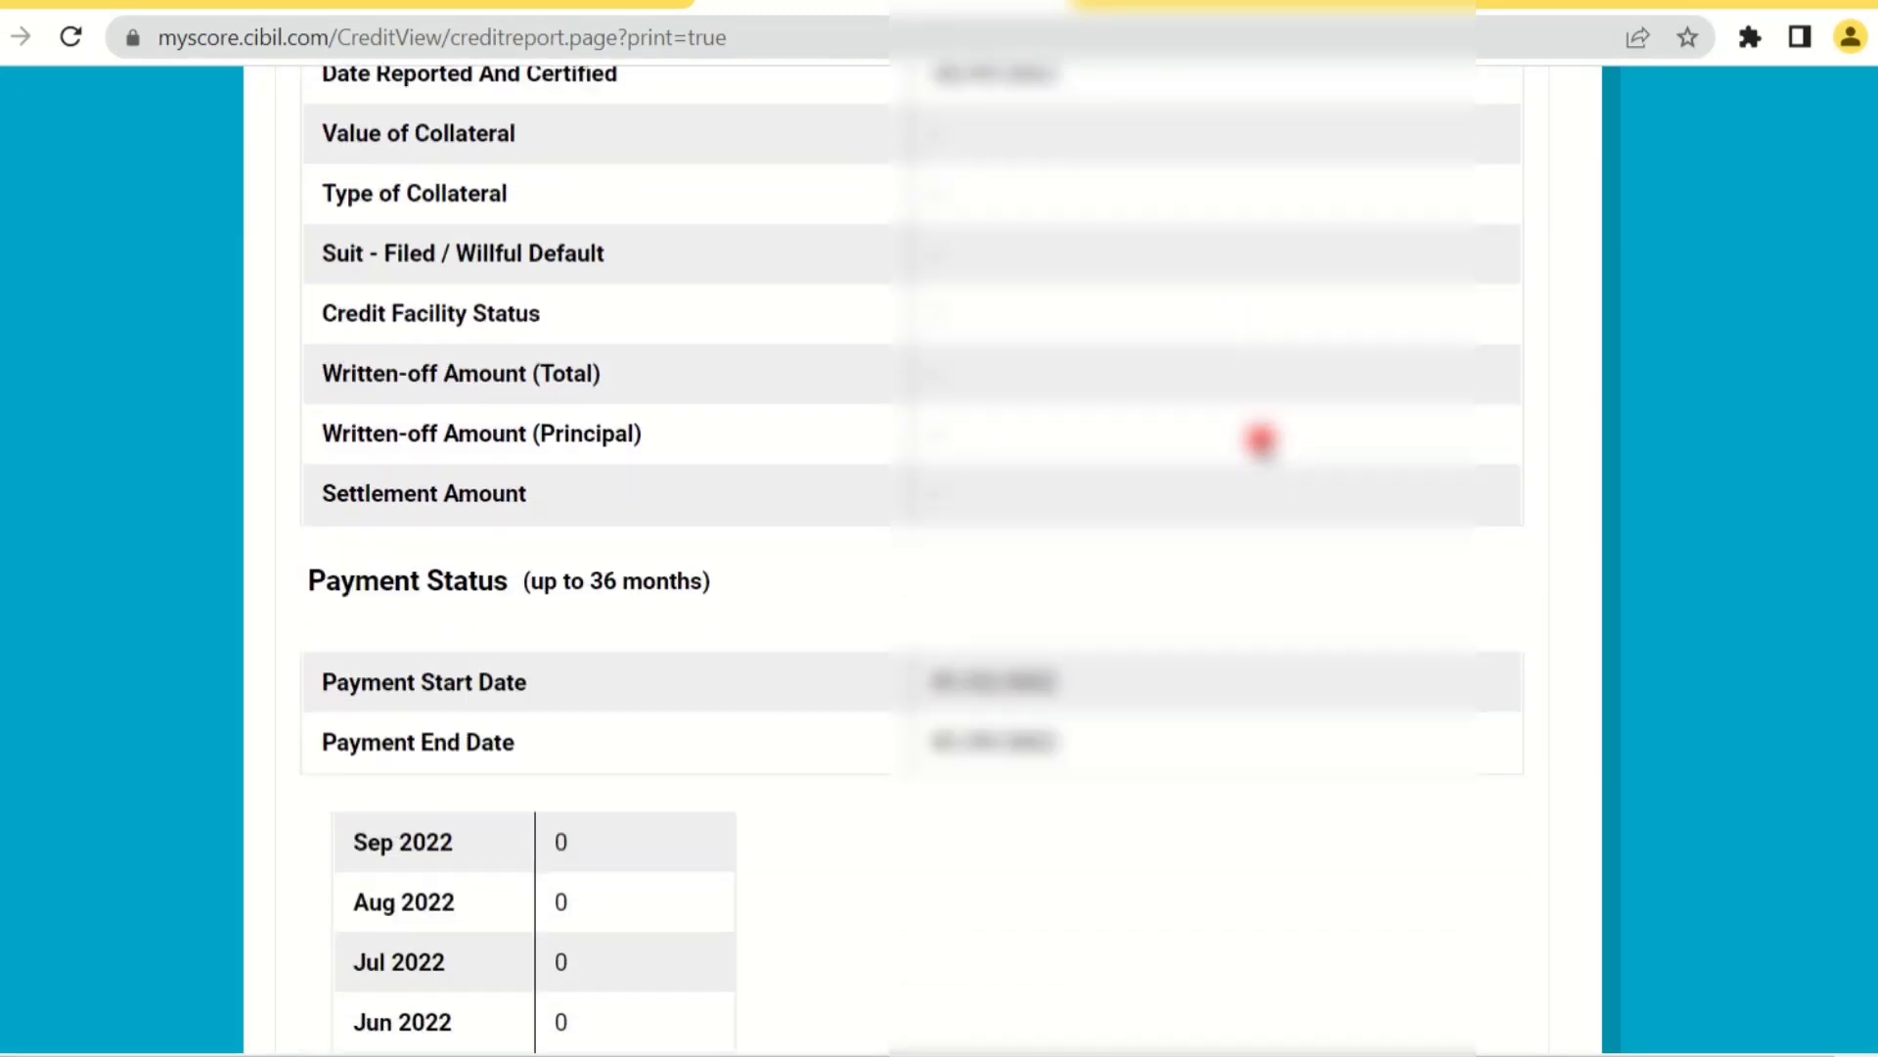